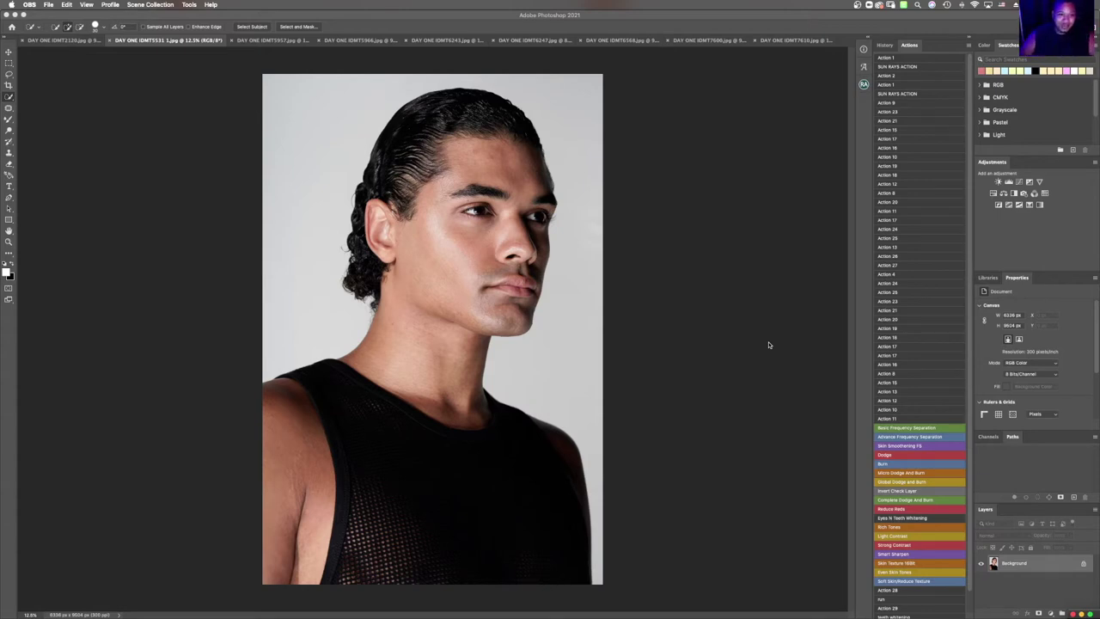
{"action": "left_click", "coordinate": [254, 30]}
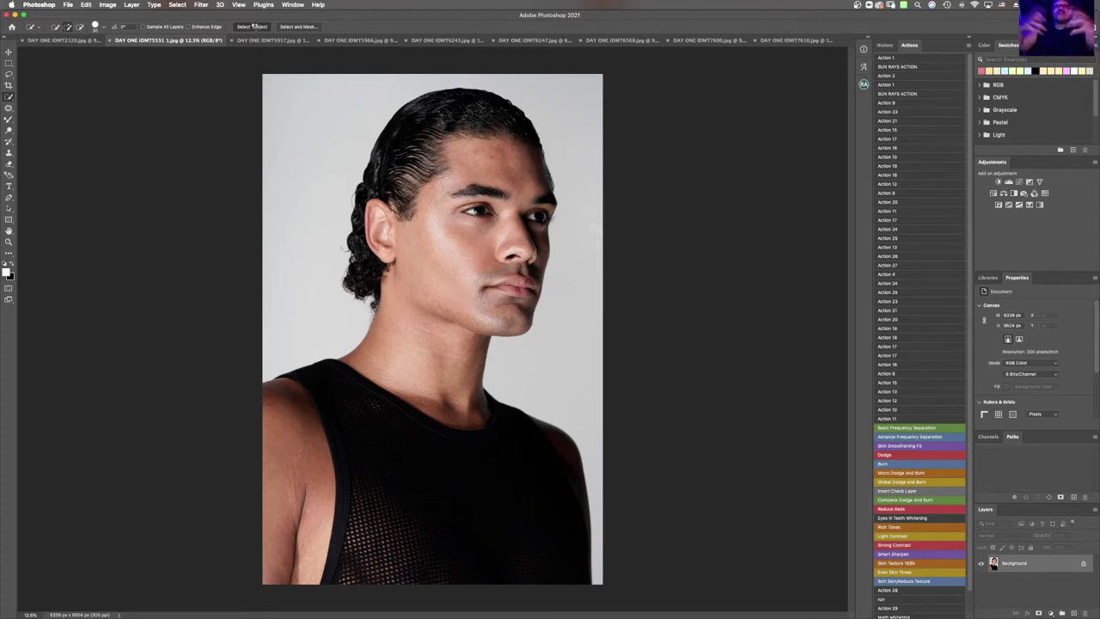
{"action": "left_click", "coordinate": [254, 27]}
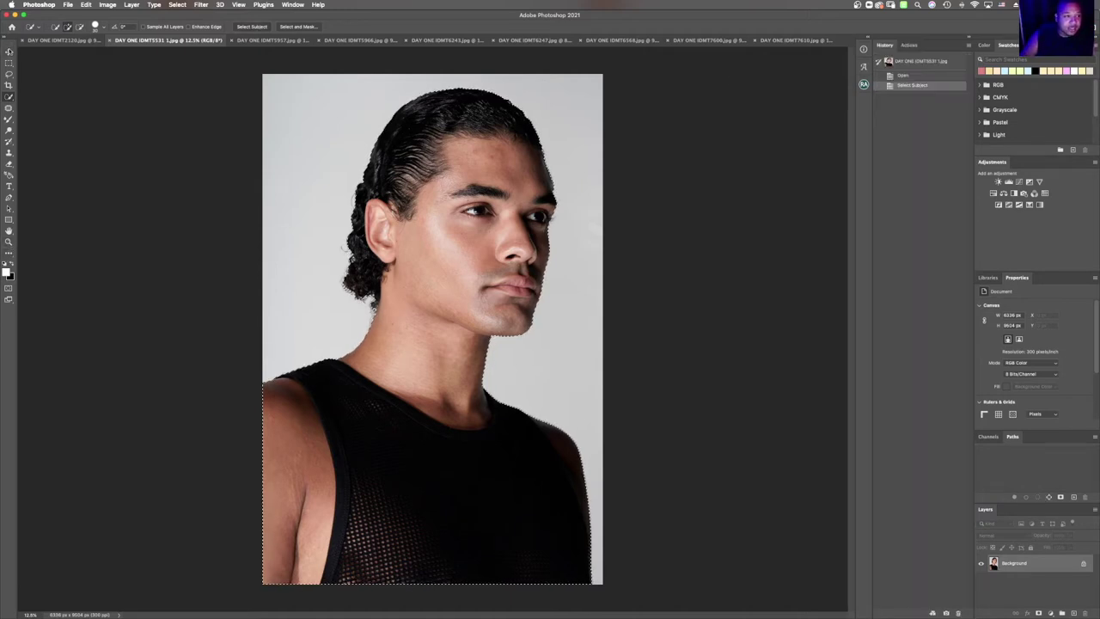
{"action": "left_click", "coordinate": [287, 163]}
{"action": "left_click", "coordinate": [8, 62]}
{"action": "left_click", "coordinate": [927, 76]}
Remove the blemishes in the middle of the forehead with the Spot Healing Brush set to Content-Aware
{"action": "left_click", "coordinate": [9, 241]}
{"action": "left_click_drag", "start_coordinate": [491, 121], "coordinate": [444, 158]}
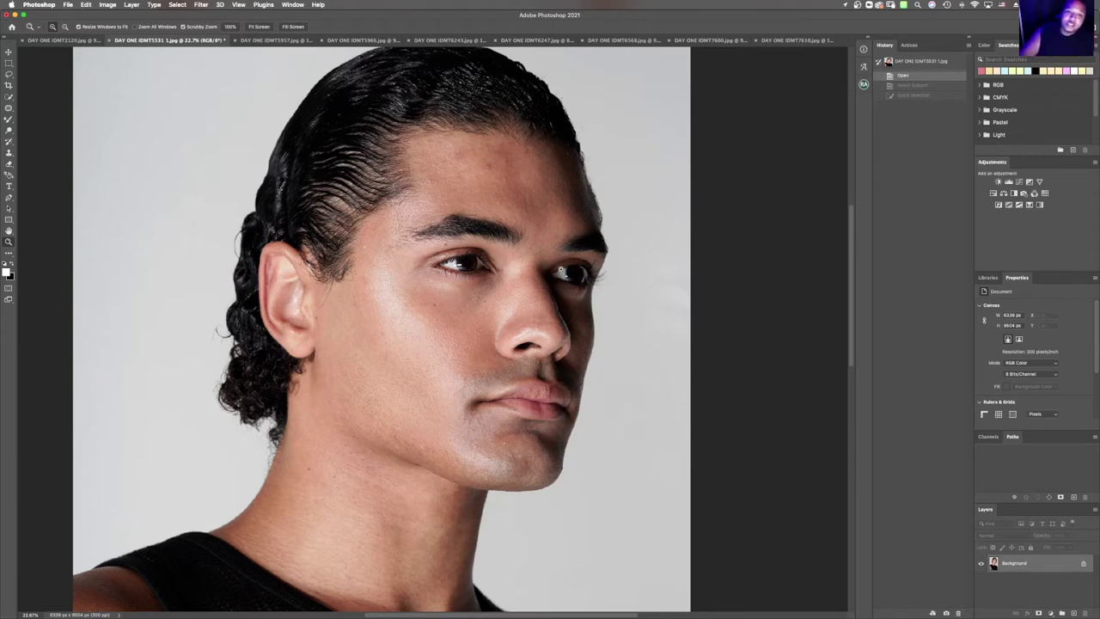
{"action": "left_click_drag", "start_coordinate": [518, 140], "coordinate": [518, 137]}
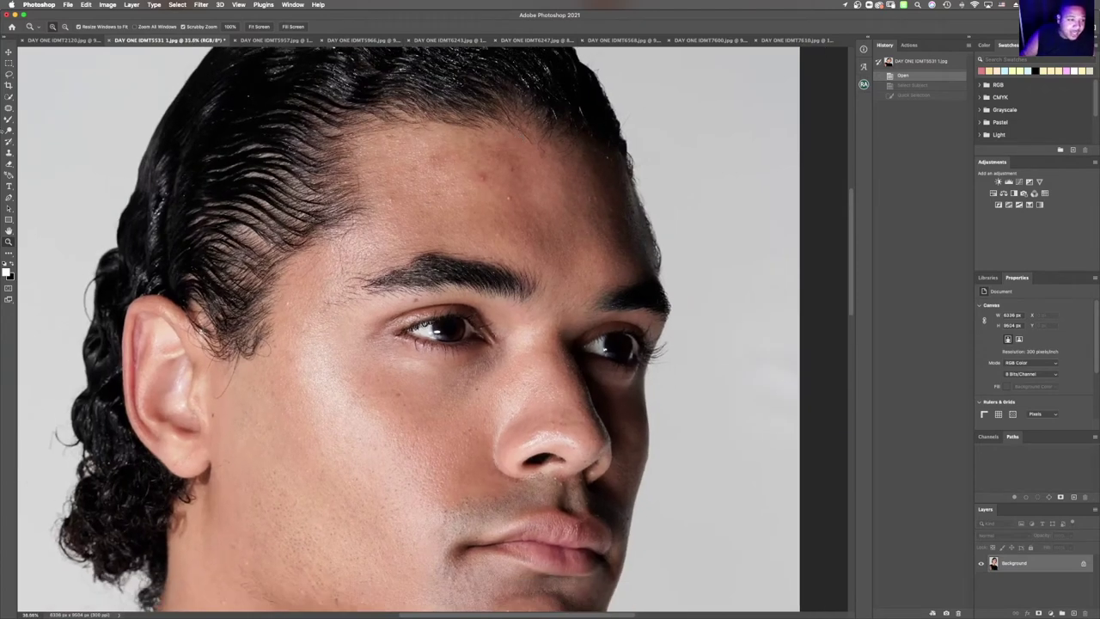
{"action": "left_click", "coordinate": [9, 107]}
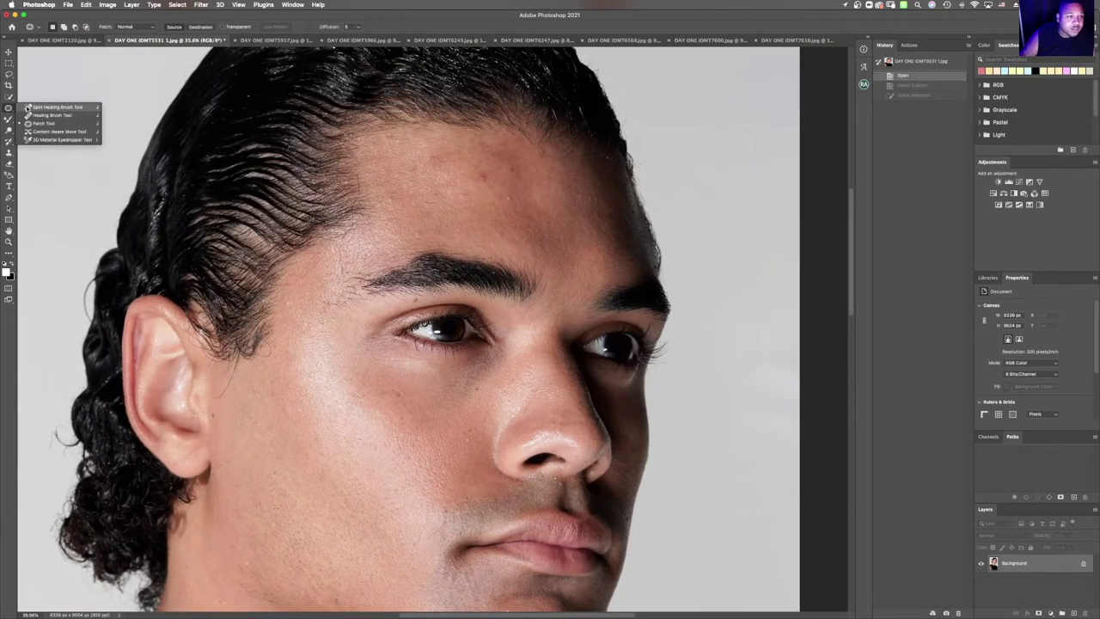
{"action": "left_click", "coordinate": [51, 107]}
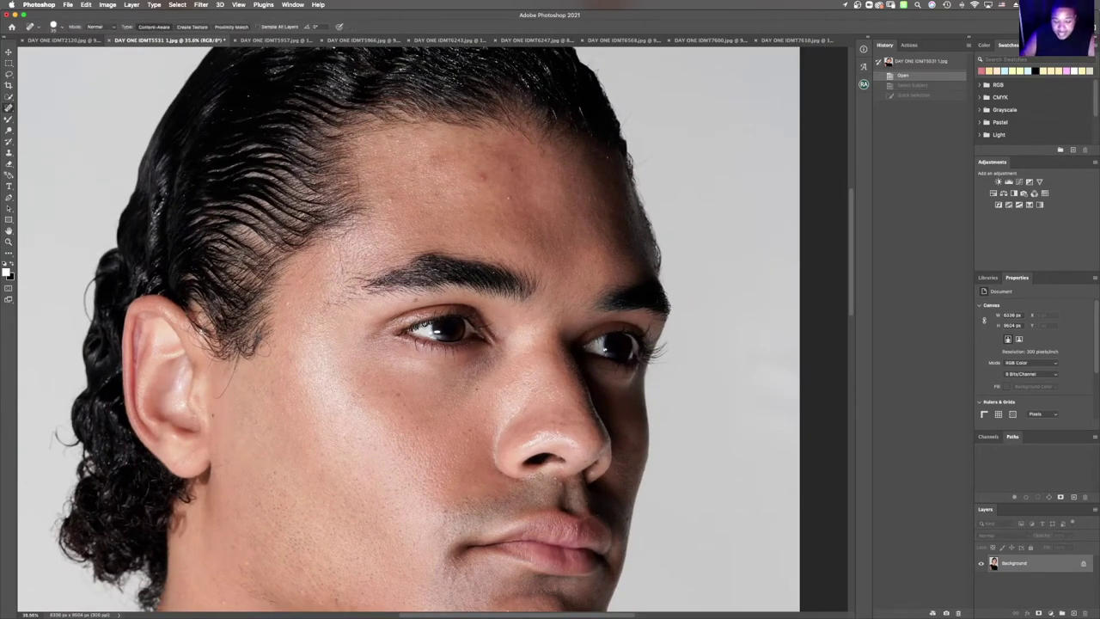
{"action": "left_click", "coordinate": [508, 197]}
{"action": "left_click", "coordinate": [514, 168]}
{"action": "left_click", "coordinate": [514, 200]}
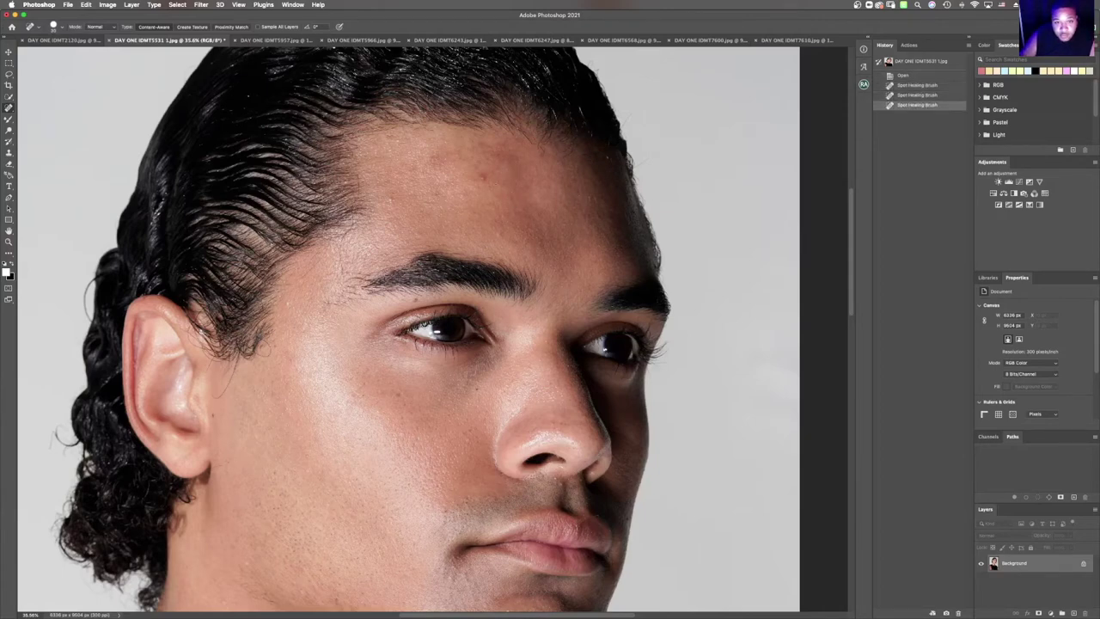
{"action": "left_click", "coordinate": [479, 178]}
{"action": "left_click", "coordinate": [485, 178]}
{"action": "left_click", "coordinate": [484, 176]}
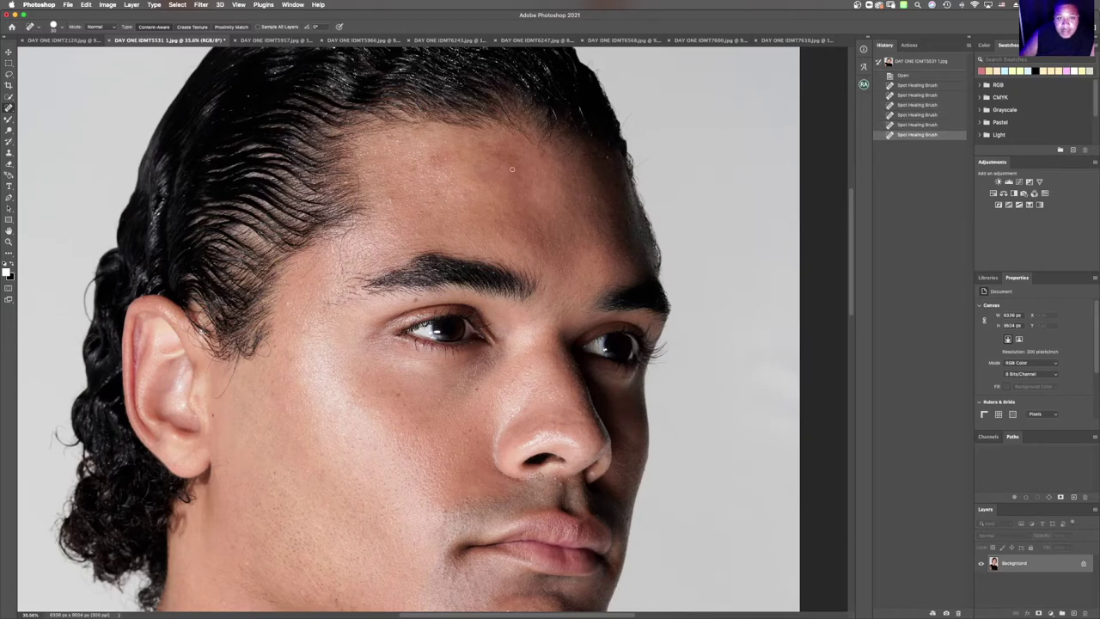
Heal the remaining spots across the forehead, from the temple and hairline down to above the eyebrow
{"action": "left_click", "coordinate": [430, 156]}
{"action": "left_click", "coordinate": [446, 161]}
{"action": "left_click", "coordinate": [445, 142]}
{"action": "left_click", "coordinate": [437, 194]}
{"action": "left_click", "coordinate": [483, 176]}
{"action": "left_click", "coordinate": [489, 185]}
{"action": "left_click", "coordinate": [489, 186]}
{"action": "left_click", "coordinate": [498, 234]}
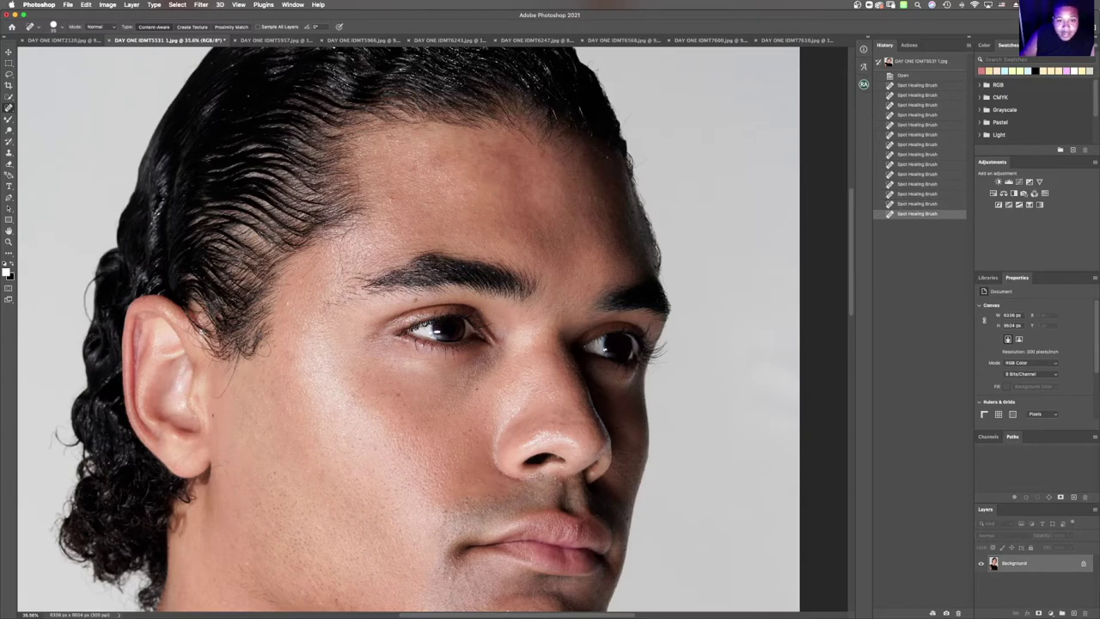
{"action": "left_click", "coordinate": [390, 201]}
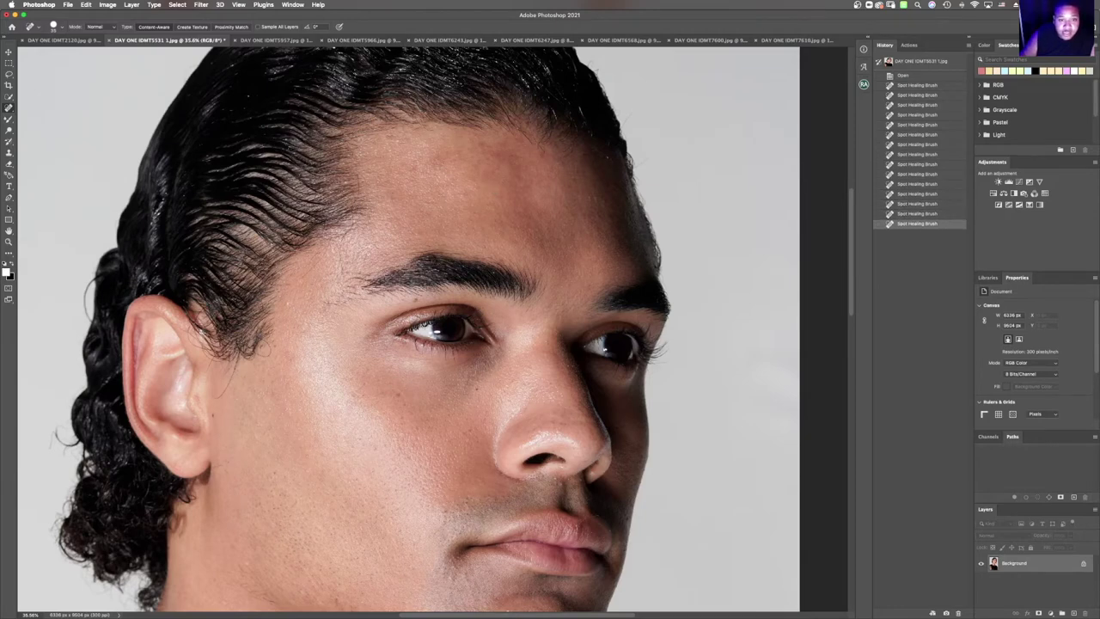
Heal the spots on the shadowed far side of the forehead, below the hairline
{"action": "left_click", "coordinate": [607, 159]}
{"action": "left_click", "coordinate": [608, 158]}
{"action": "left_click_drag", "start_coordinate": [597, 198], "coordinate": [576, 198]}
{"action": "left_click", "coordinate": [612, 201]}
{"action": "left_click", "coordinate": [610, 192]}
{"action": "left_click", "coordinate": [616, 197]}
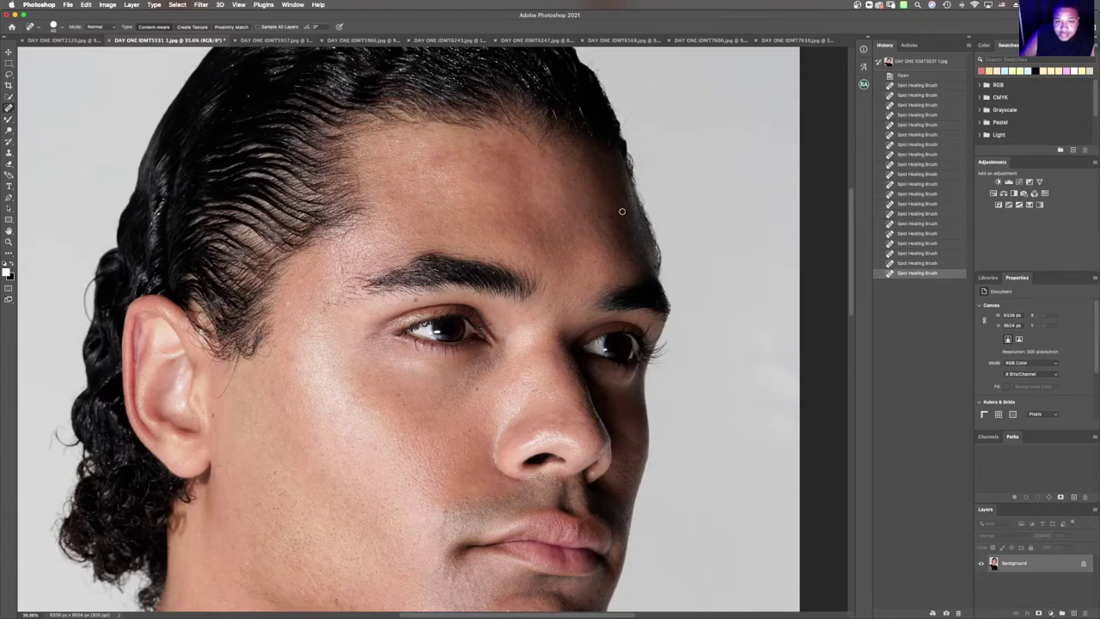
{"action": "left_click", "coordinate": [614, 216]}
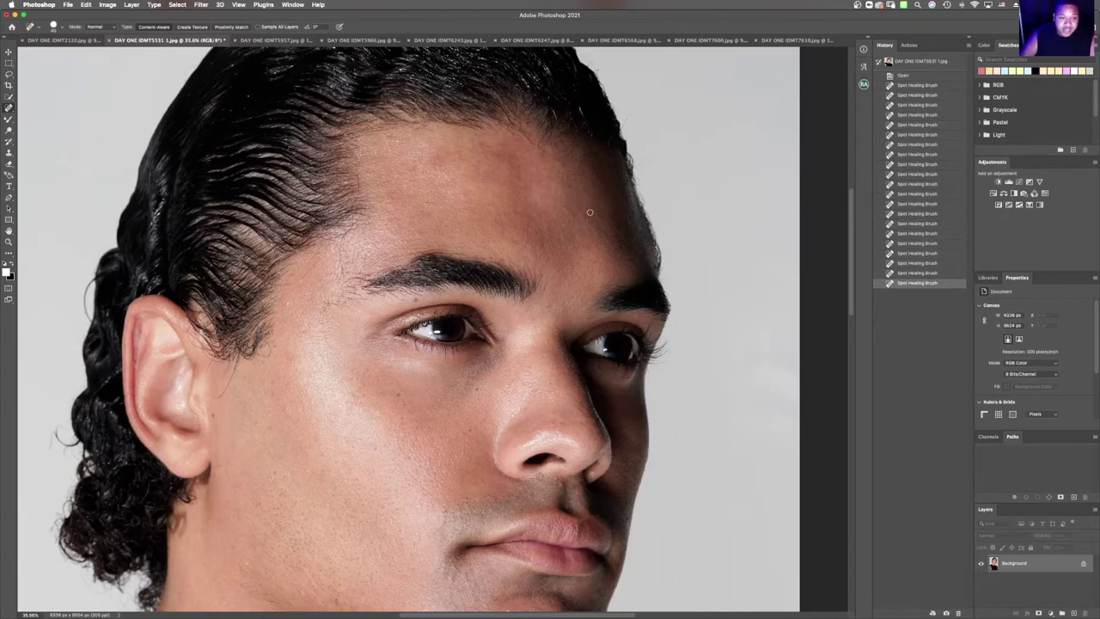
Heal the small dark mole and spots on the near cheek below the eye
{"action": "scroll", "coordinate": [513, 252], "scroll_direction": "down", "scroll_amount": 2}
{"action": "scroll", "coordinate": [513, 250], "scroll_direction": "down", "scroll_amount": 5}
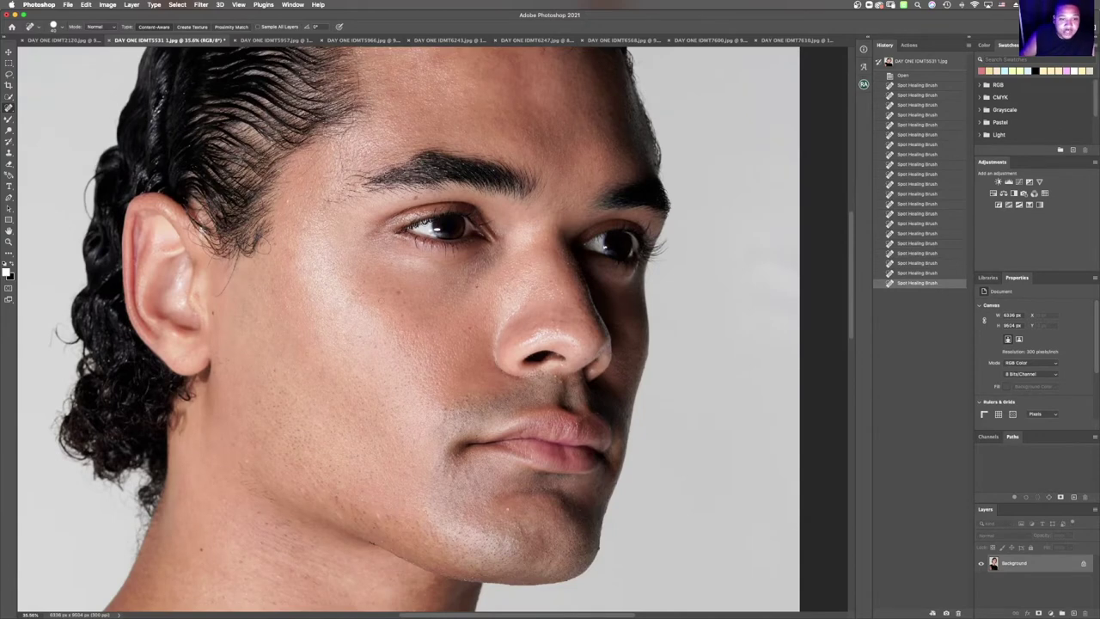
{"action": "left_click", "coordinate": [399, 292]}
{"action": "left_click", "coordinate": [408, 355]}
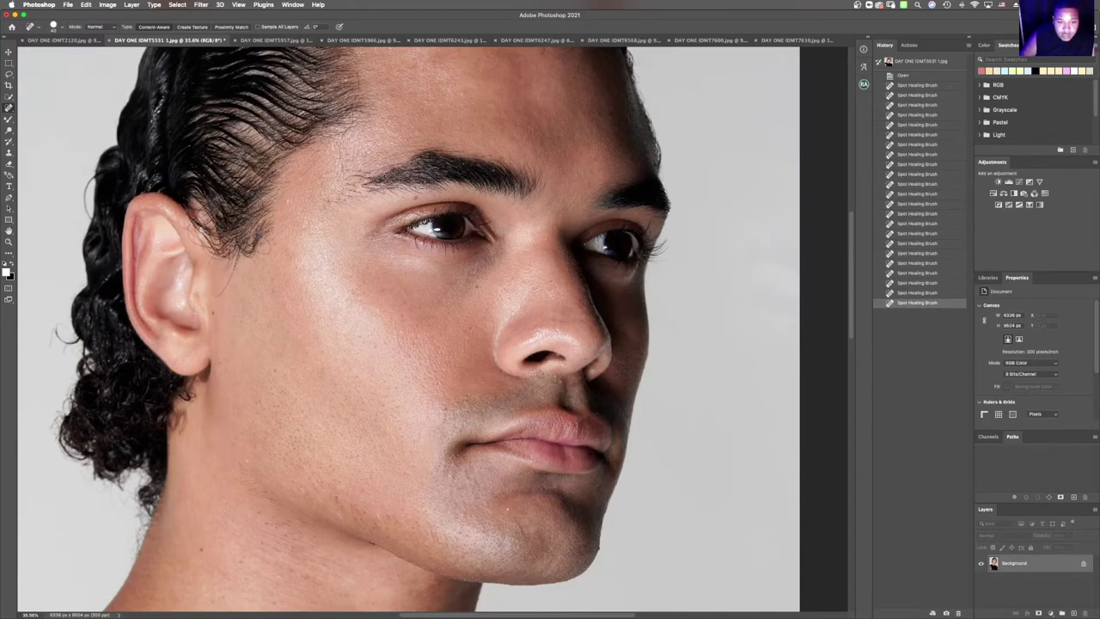
{"action": "left_click", "coordinate": [404, 327]}
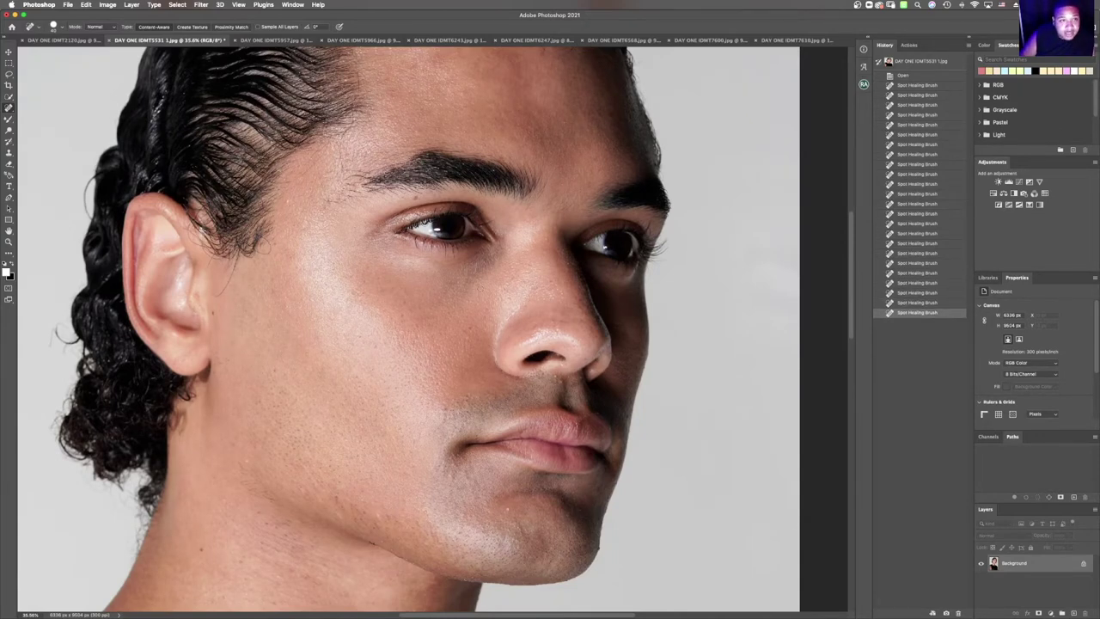
Heal the spots between the nose and upper lip and the blemish on the chin
{"action": "left_click", "coordinate": [554, 378]}
{"action": "left_click", "coordinate": [560, 382]}
{"action": "left_click", "coordinate": [582, 379]}
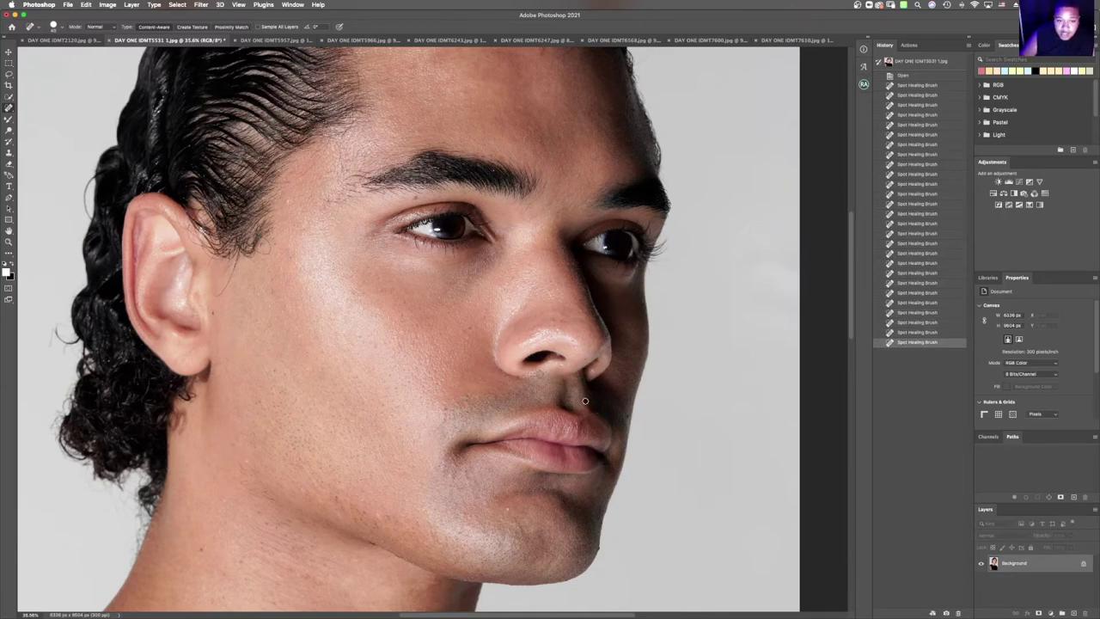
{"action": "left_click", "coordinate": [586, 401]}
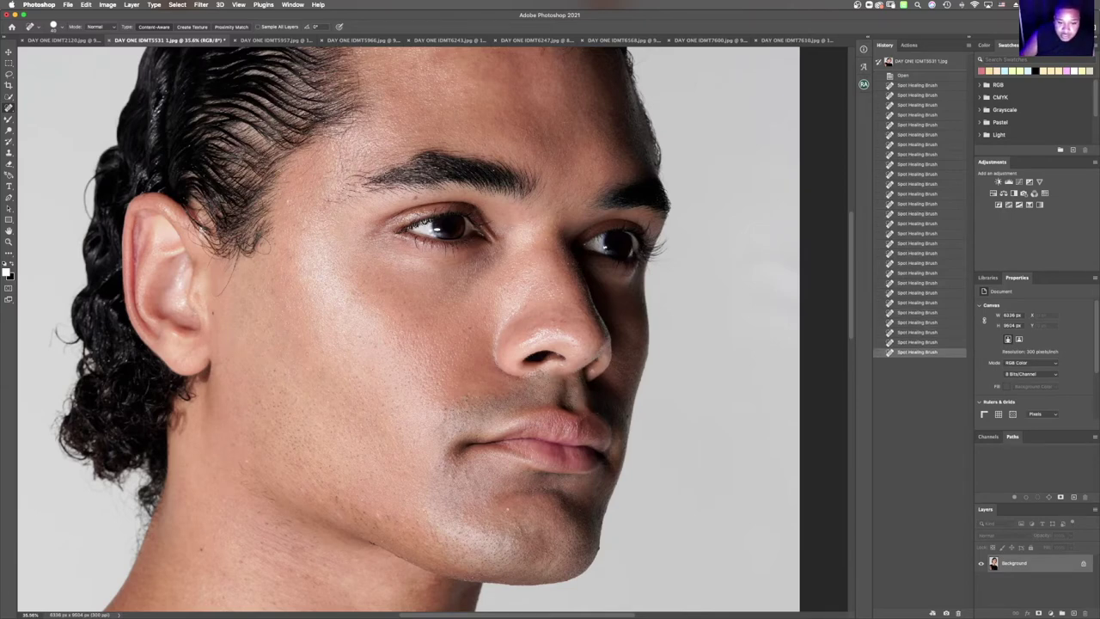
{"action": "left_click", "coordinate": [510, 507]}
Heal the spots and marks on the side of the neck and along the jawline
{"action": "left_click_drag", "start_coordinate": [195, 552], "coordinate": [219, 551]}
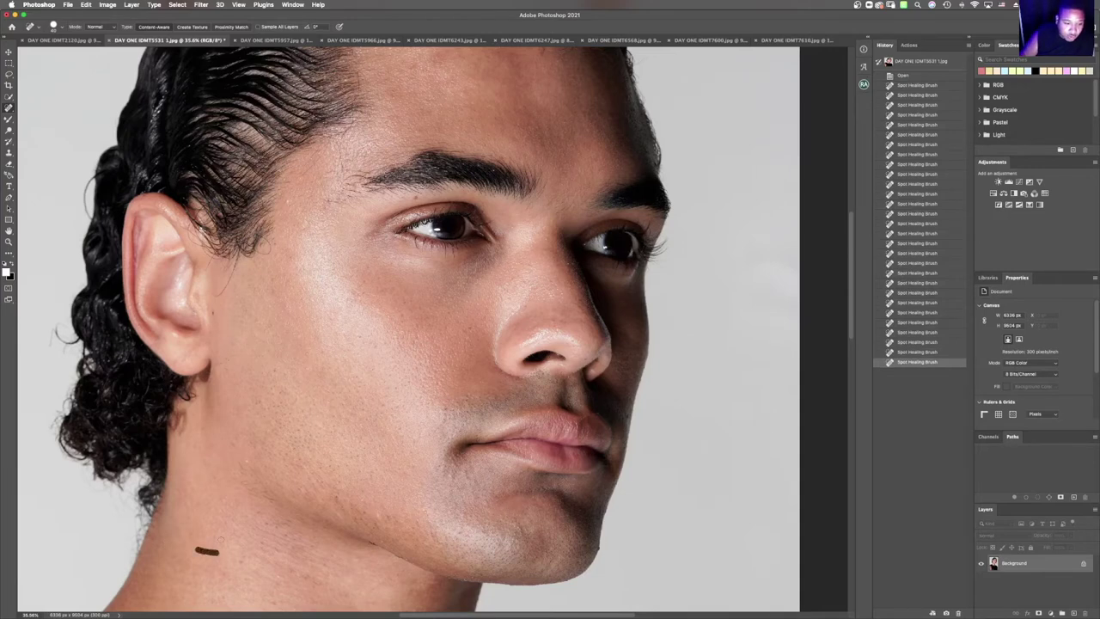
{"action": "left_click", "coordinate": [242, 484]}
{"action": "left_click", "coordinate": [259, 481]}
{"action": "left_click_drag", "start_coordinate": [230, 454], "coordinate": [248, 472]}
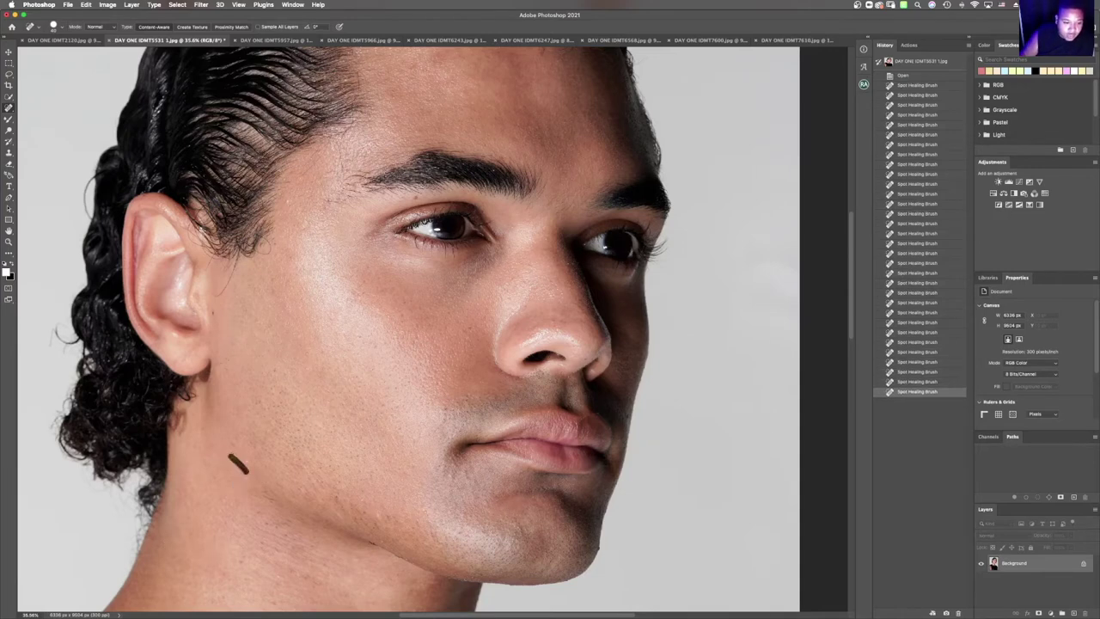
{"action": "left_click", "coordinate": [247, 463]}
{"action": "left_click", "coordinate": [305, 491]}
{"action": "left_click_drag", "start_coordinate": [262, 498], "coordinate": [292, 499]}
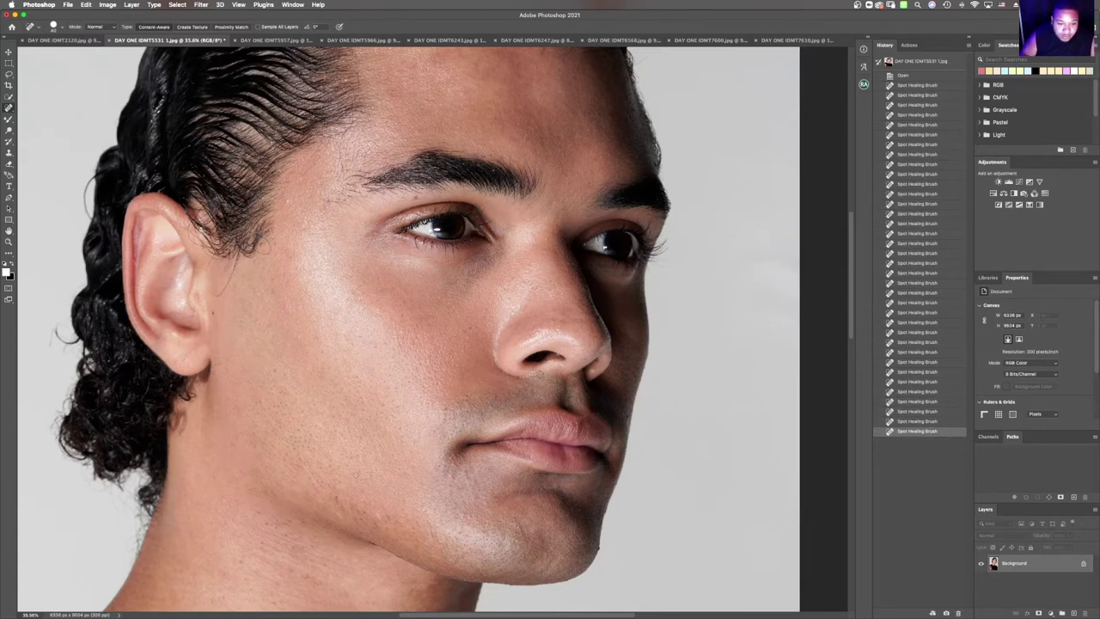
{"action": "left_click", "coordinate": [375, 542]}
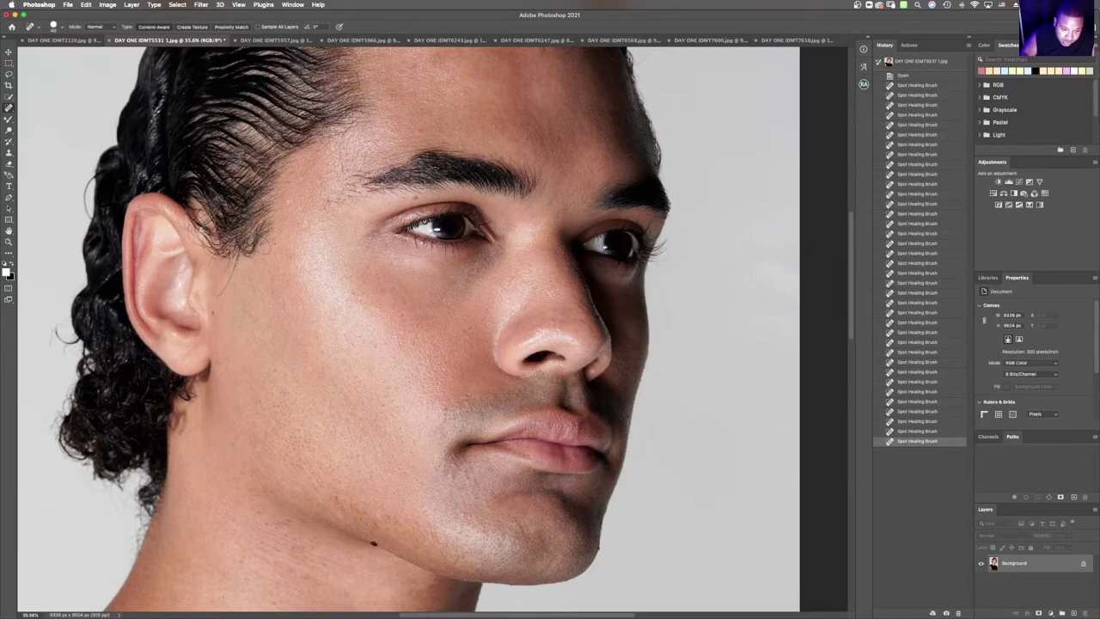
{"action": "left_click", "coordinate": [371, 542]}
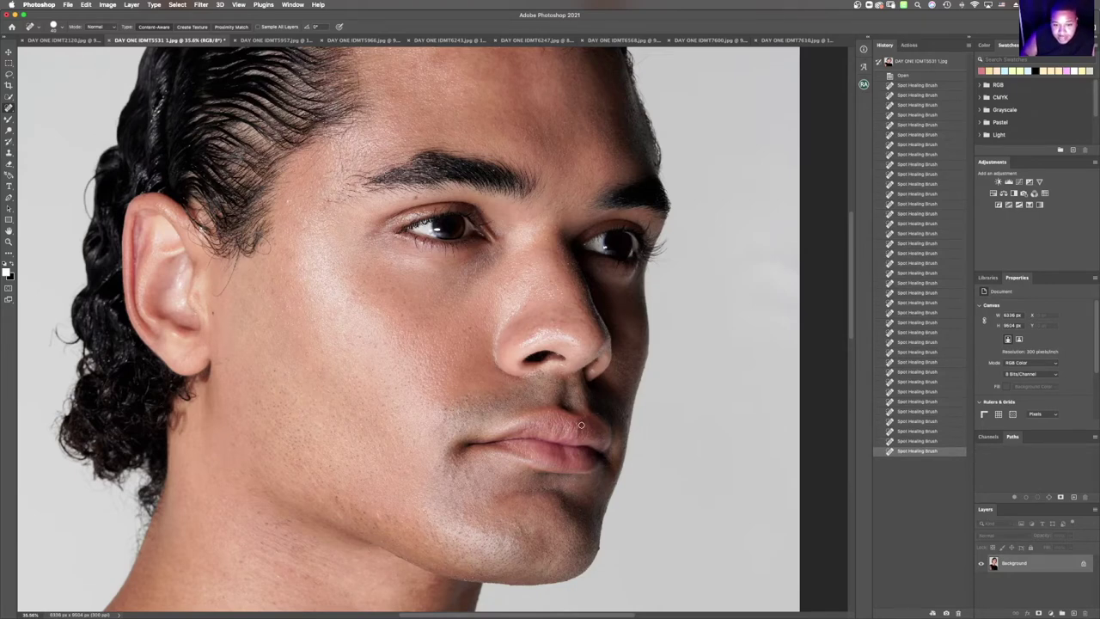
Clean up the edge of the upper lip and the shadowed skin beside the far mouth corner
{"action": "left_click_drag", "start_coordinate": [579, 422], "coordinate": [602, 413]}
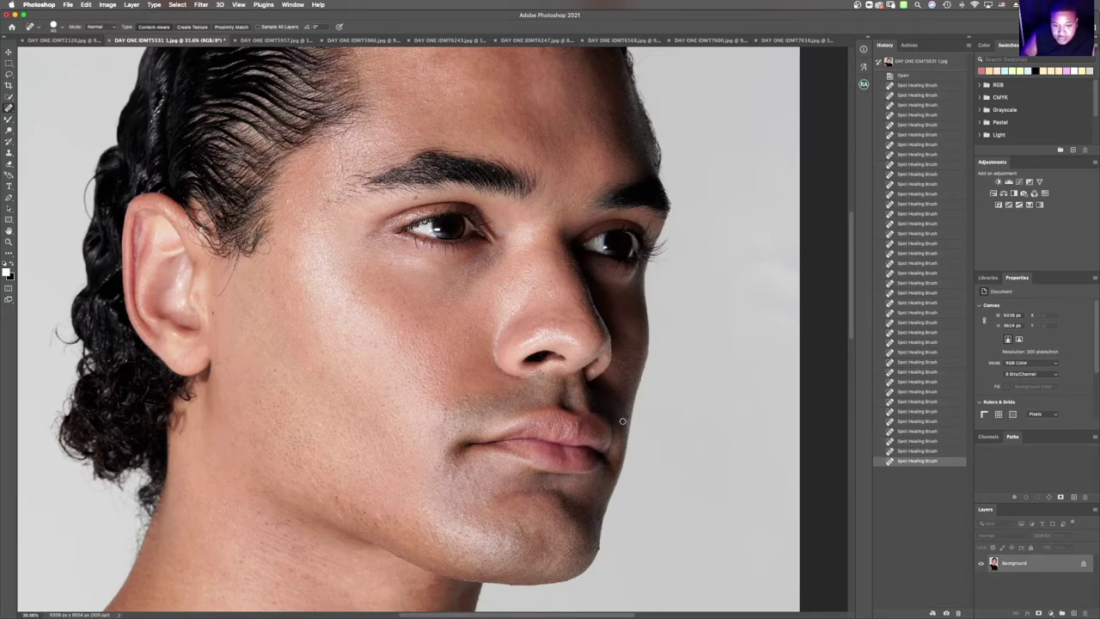
{"action": "left_click", "coordinate": [599, 415]}
{"action": "left_click", "coordinate": [610, 429]}
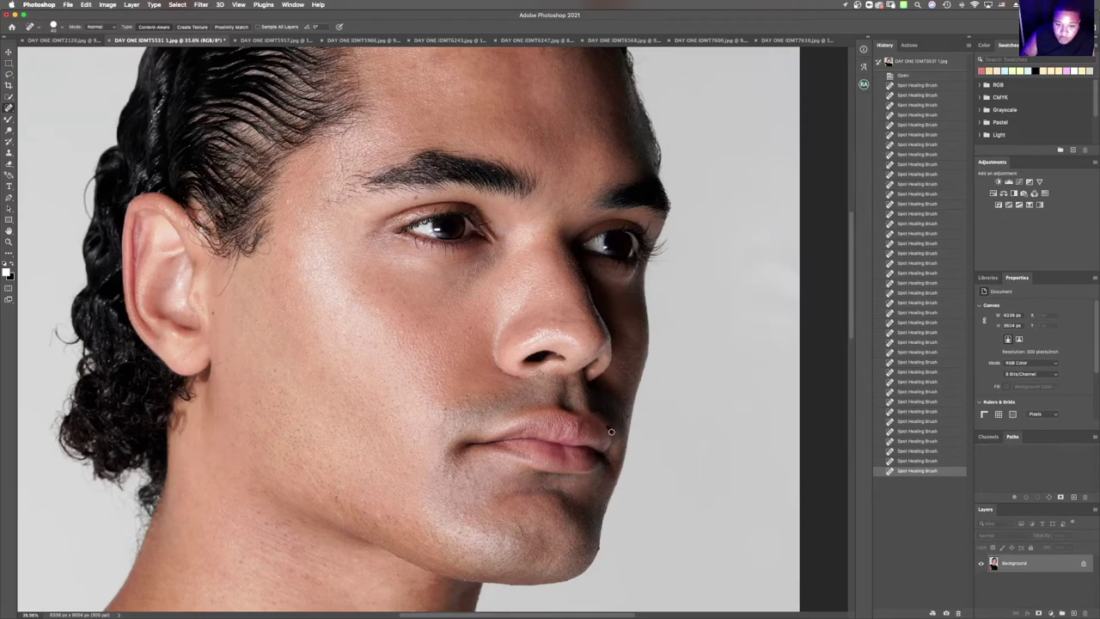
{"action": "left_click", "coordinate": [624, 418]}
{"action": "left_click", "coordinate": [629, 418]}
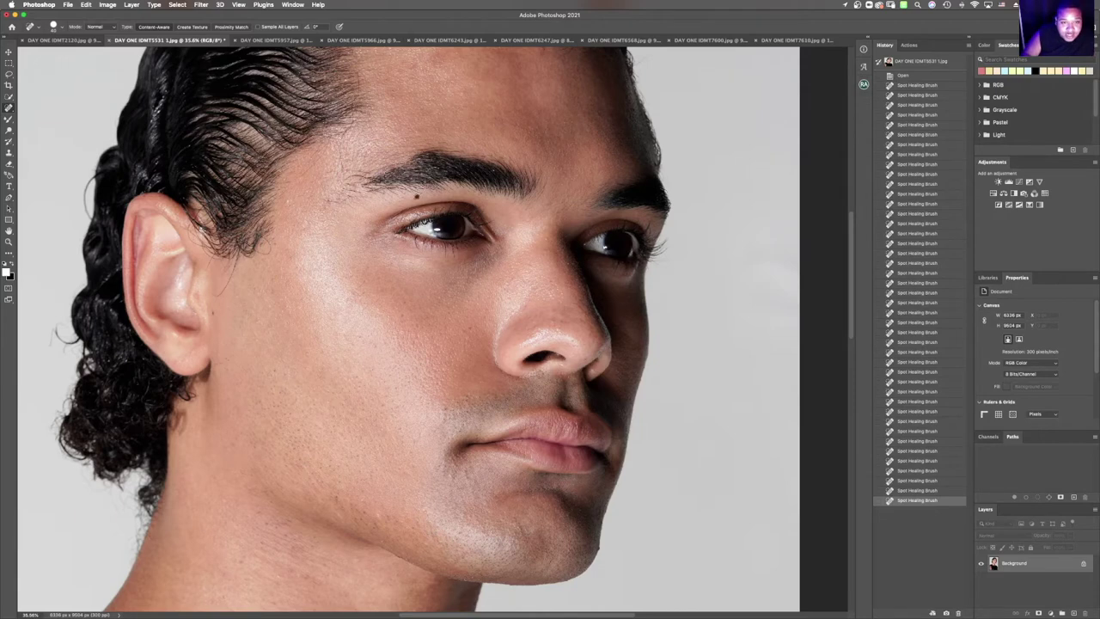
Heal the spot on the near upper eyelid and the marks on the bridge of the nose
{"action": "left_click", "coordinate": [416, 198]}
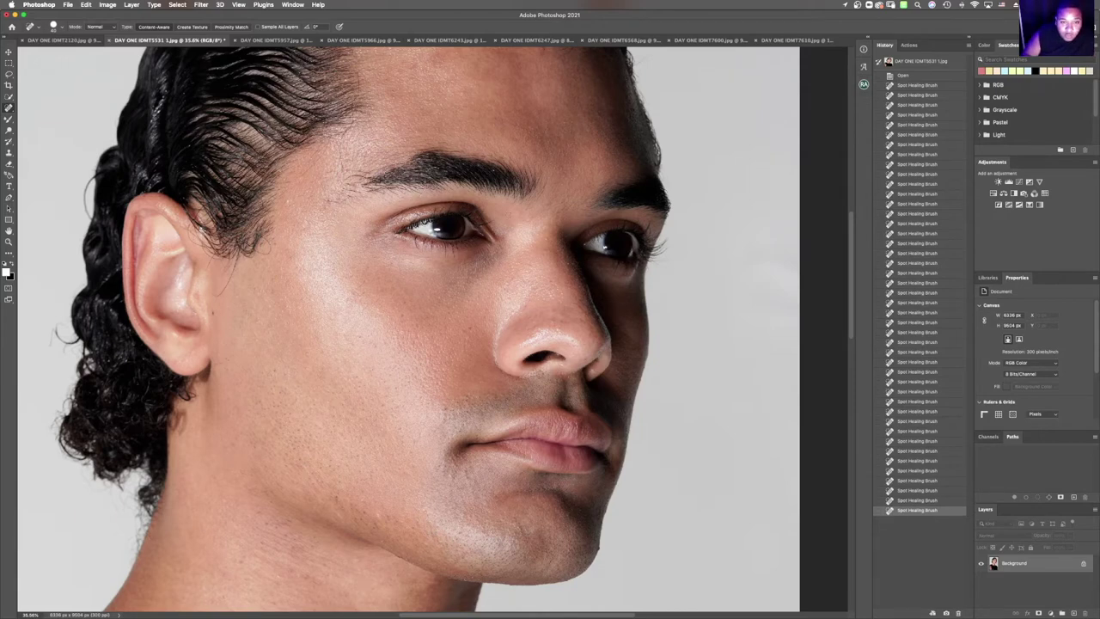
{"action": "left_click", "coordinate": [566, 260]}
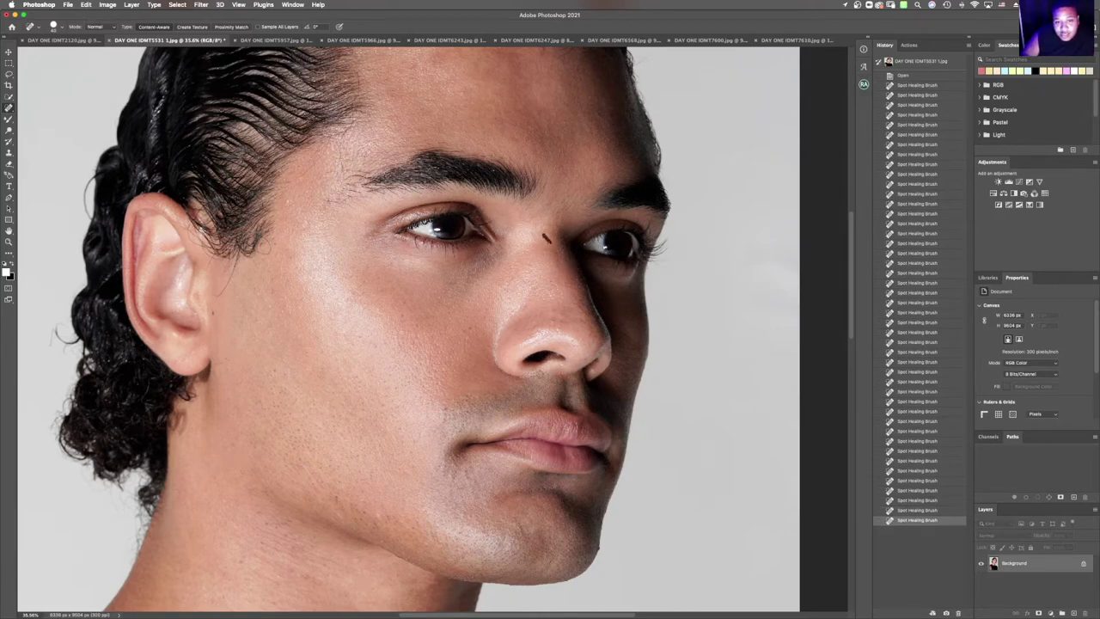
{"action": "left_click", "coordinate": [547, 238]}
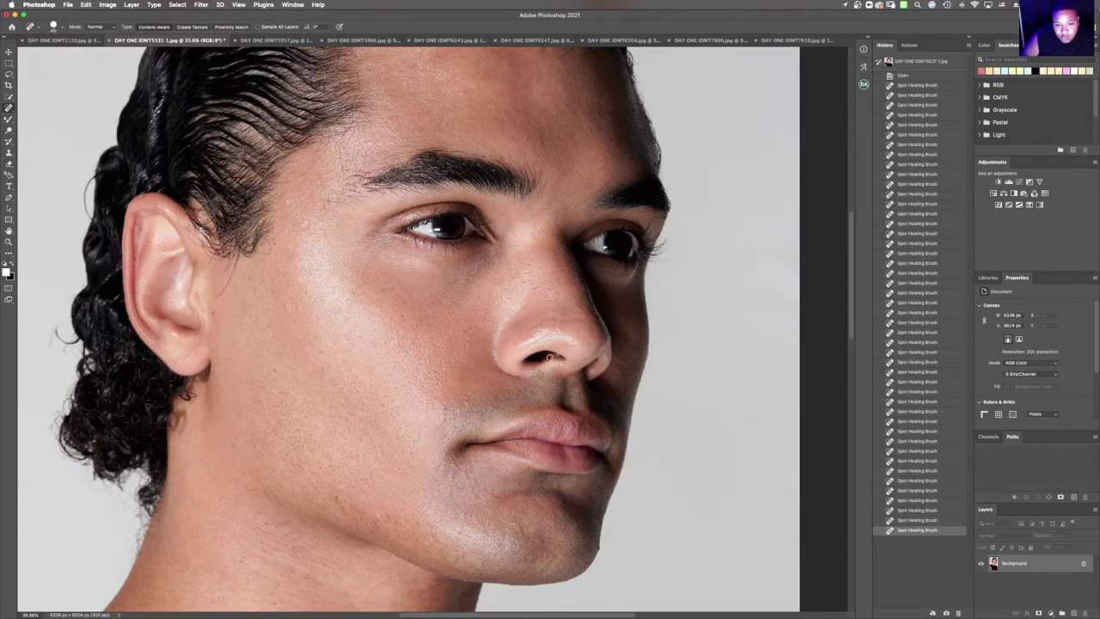
Clean up the spots at the rim of the near nostril with the Spot Healing Brush
{"action": "left_click", "coordinate": [550, 357]}
{"action": "left_click", "coordinate": [551, 358]}
{"action": "left_click", "coordinate": [548, 360]}
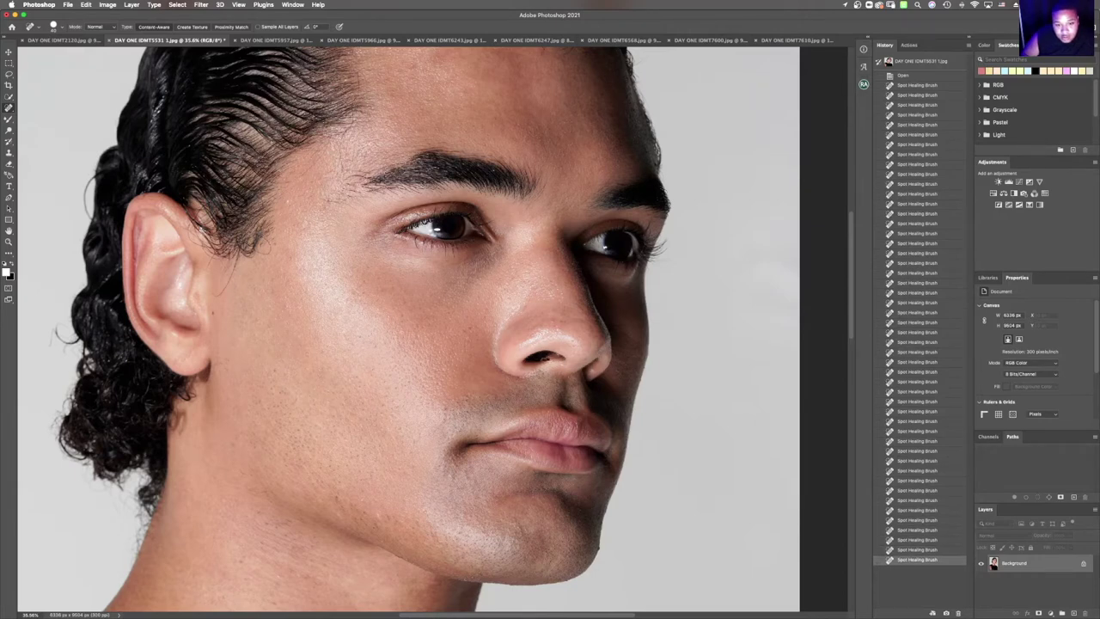
{"action": "left_click", "coordinate": [547, 359]}
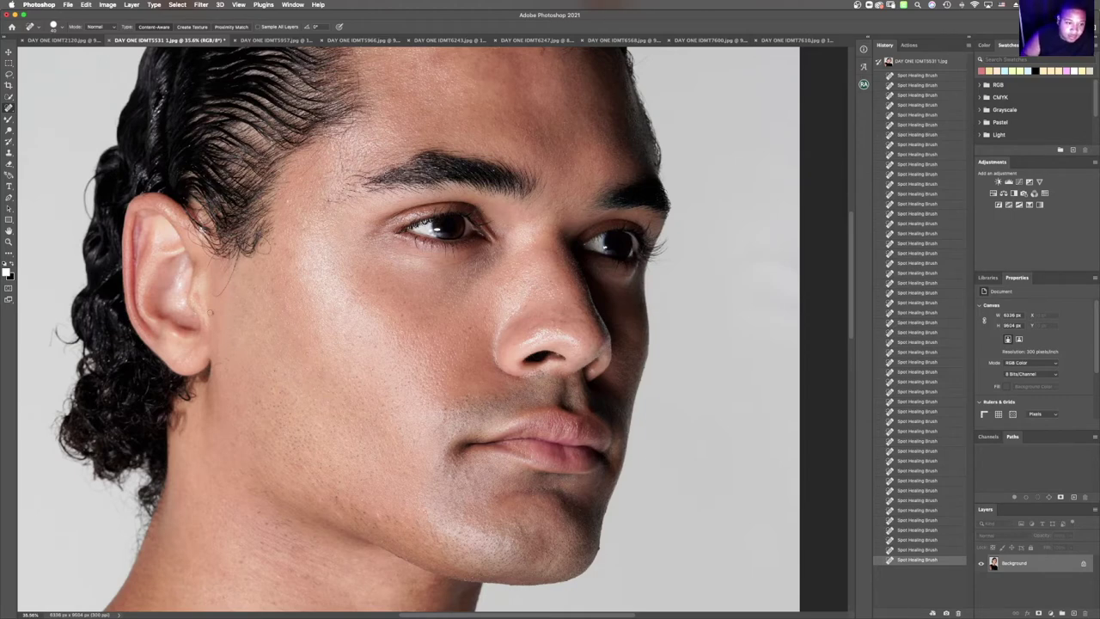
Remove the stray hair in front of the ear and heal the spot near the eyebrow's outer end
{"action": "left_click_drag", "start_coordinate": [210, 295], "coordinate": [233, 272]}
{"action": "left_click", "coordinate": [327, 208]}
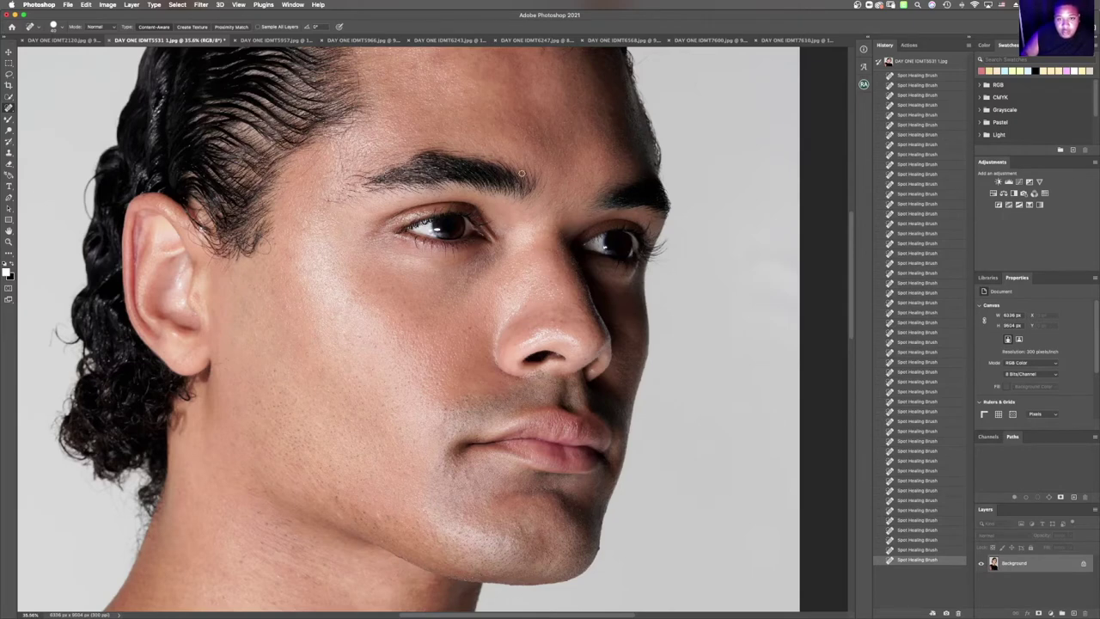
Review the retouched portrait as a whole
{"action": "left_click", "coordinate": [10, 241]}
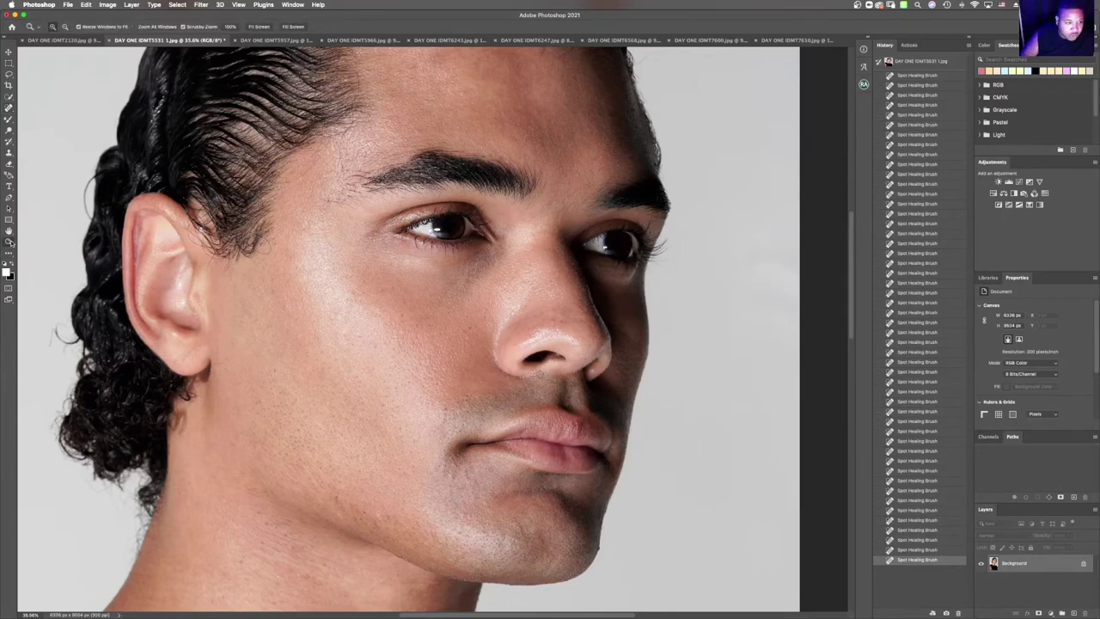
{"action": "left_click", "coordinate": [323, 302], "text": "alt"}
{"action": "key", "text": "super+0"}
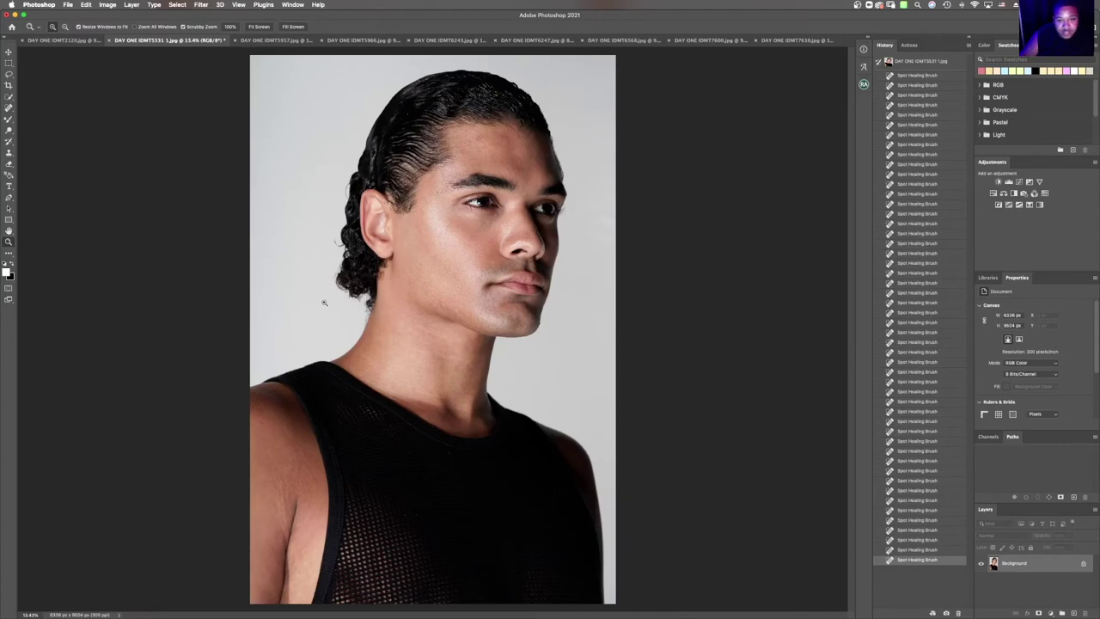
{"action": "mouse_move", "coordinate": [504, 153]}
{"action": "left_mouse_down"}
{"action": "mouse_move", "coordinate": [530, 132]}
{"action": "mouse_move", "coordinate": [514, 146]}
{"action": "left_mouse_up"}
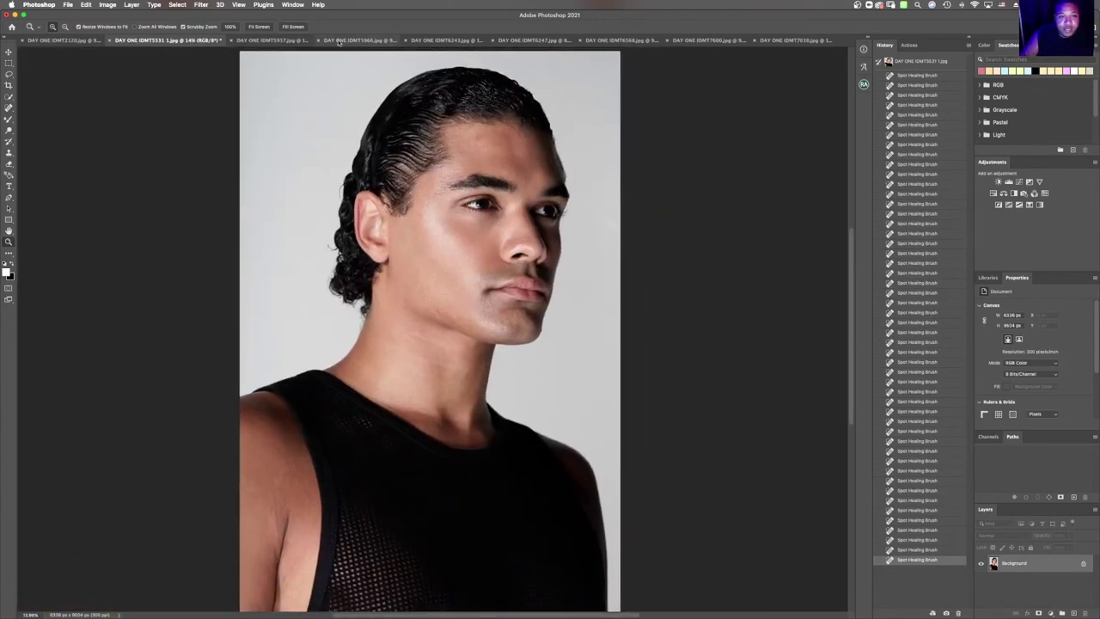
{"action": "left_click", "coordinate": [261, 27]}
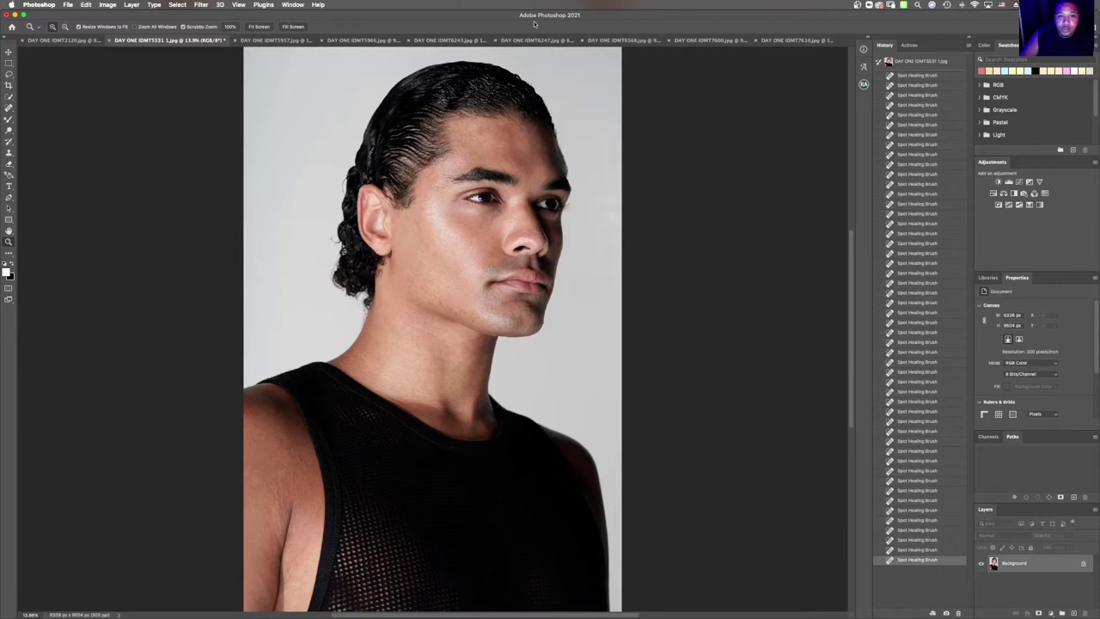
Compare the healed portrait with its original history state, both as a whole and close up on the face
{"action": "left_click", "coordinate": [928, 64]}
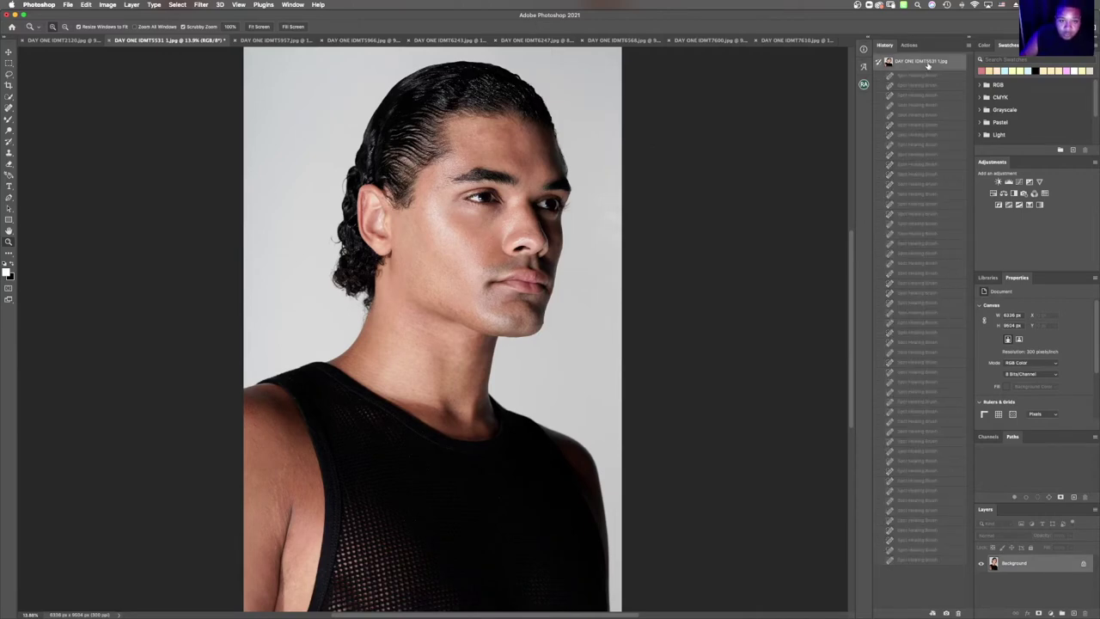
{"action": "left_click", "coordinate": [913, 560]}
{"action": "left_click_drag", "start_coordinate": [502, 138], "coordinate": [509, 135]}
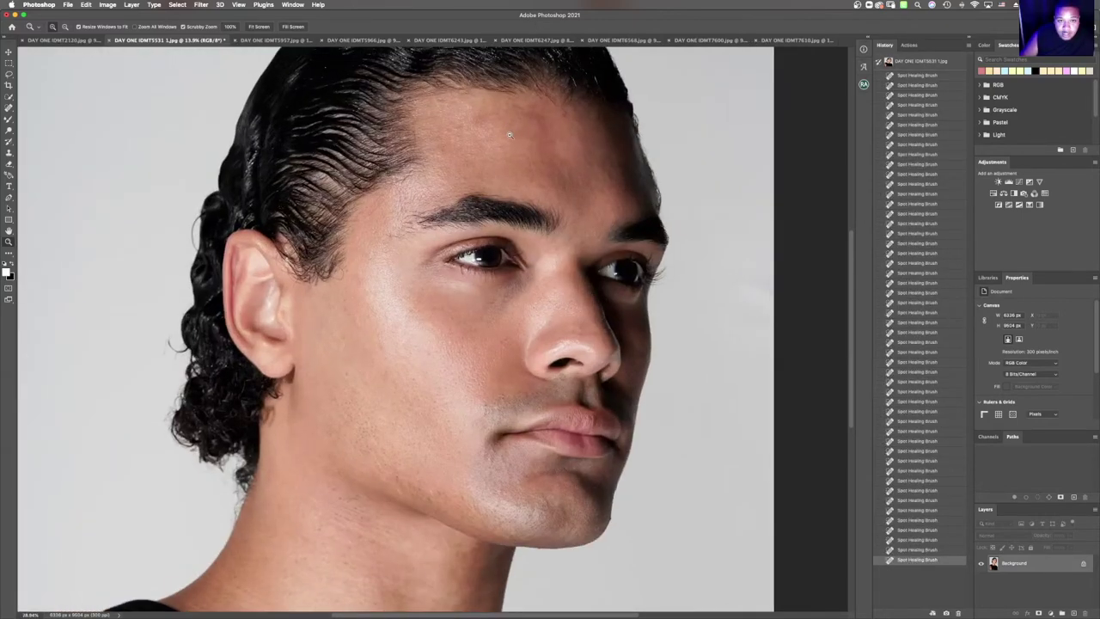
{"action": "left_click", "coordinate": [924, 67]}
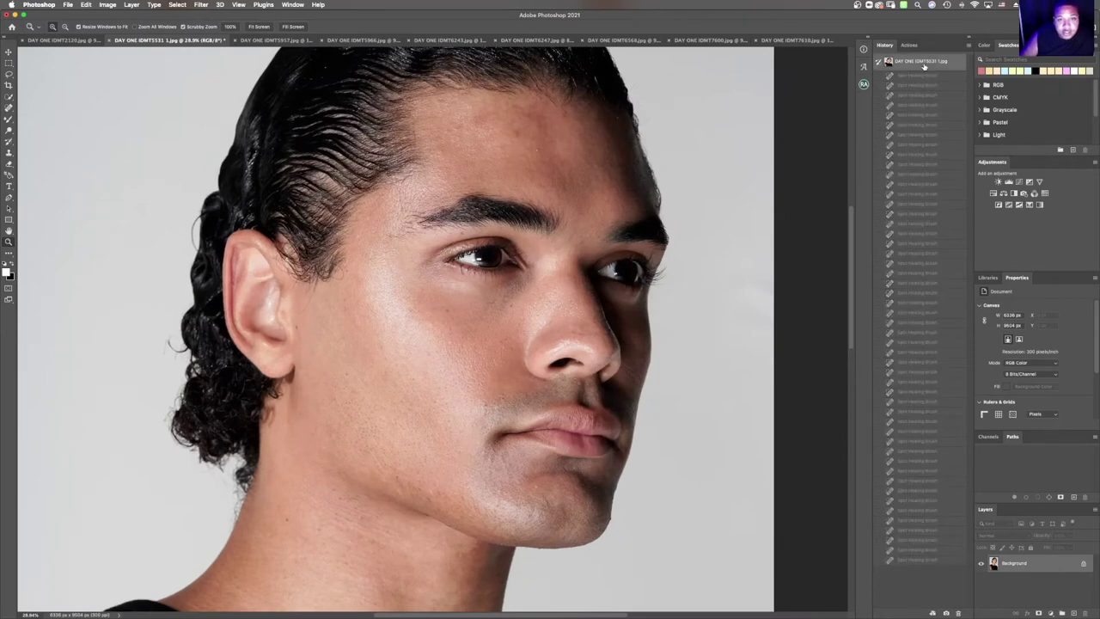
{"action": "left_click", "coordinate": [933, 561]}
{"action": "scroll", "coordinate": [462, 176], "scroll_direction": "up", "scroll_amount": 1}
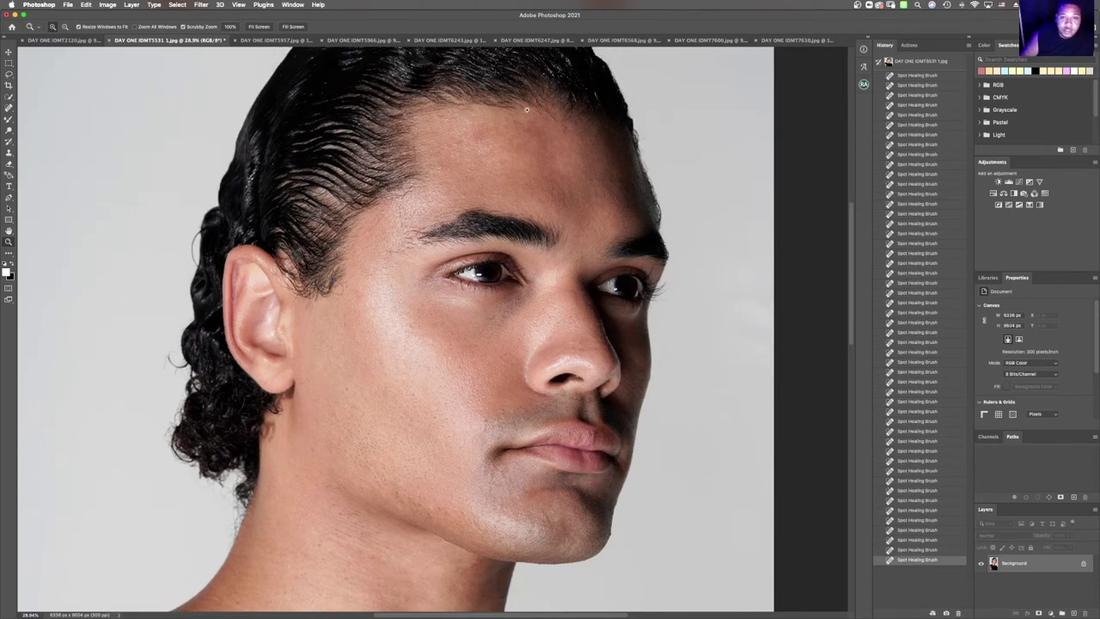
{"action": "left_click_drag", "start_coordinate": [521, 135], "coordinate": [550, 130]}
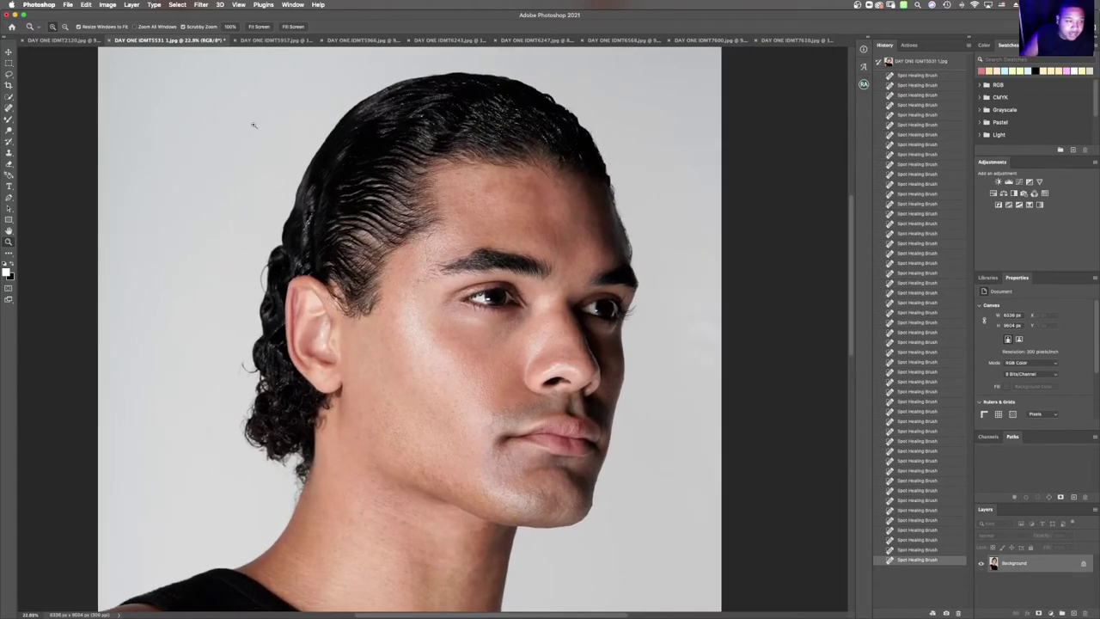
Remove the stray hairs sticking out behind the curls at the back of the head with an enlarged Clone Stamp
{"action": "left_click", "coordinate": [8, 140]}
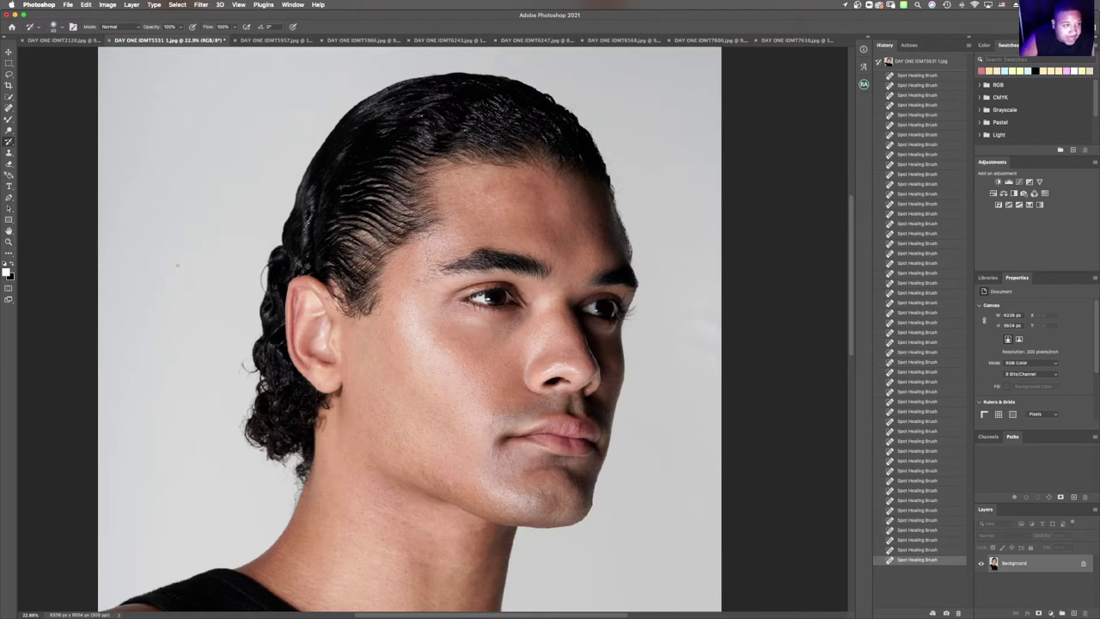
{"action": "left_click", "coordinate": [11, 154]}
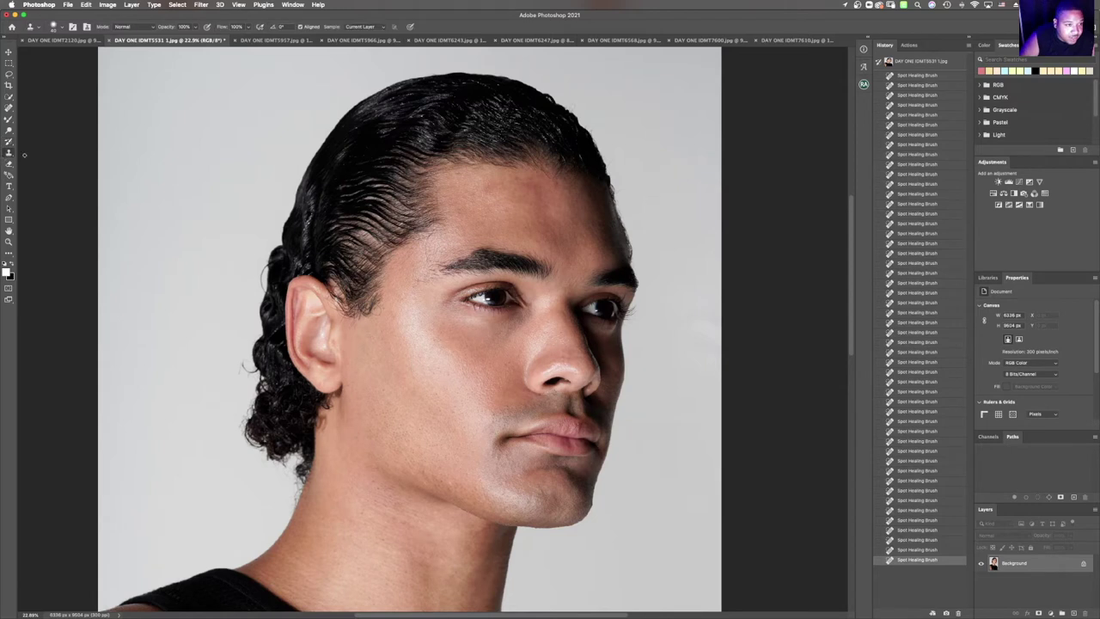
{"action": "key", "text": "bracketright"}
{"action": "key", "text": "bracketright"}
{"action": "key", "text": "bracketright"}
{"action": "key", "text": "bracketright"}
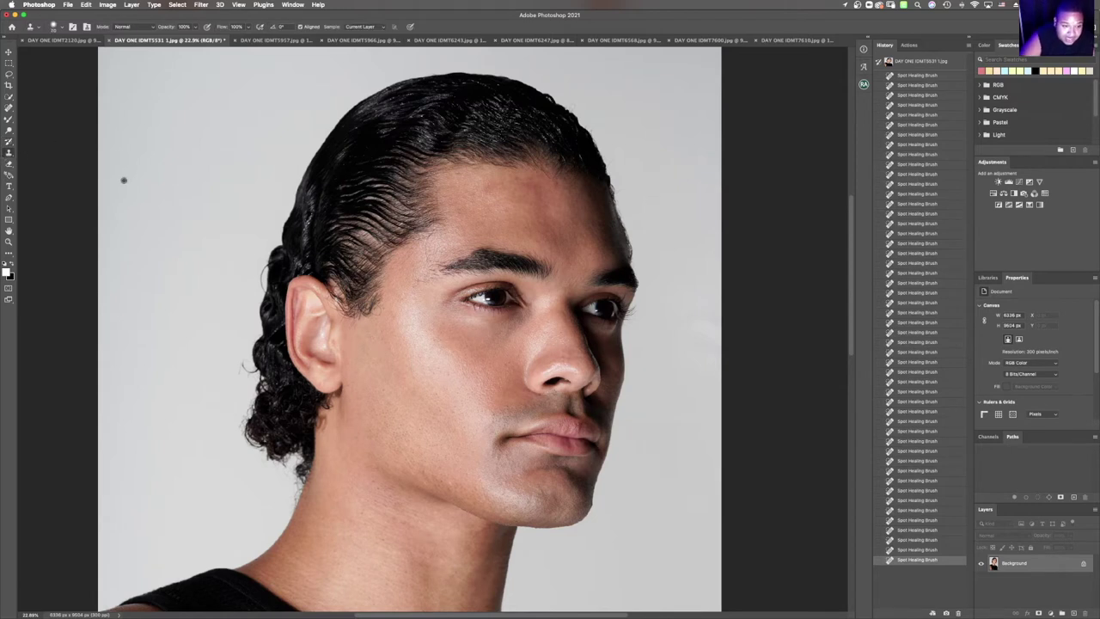
{"action": "mouse_move", "coordinate": [239, 362]}
{"action": "left_mouse_down"}
{"action": "mouse_move", "coordinate": [247, 376]}
{"action": "mouse_move", "coordinate": [232, 384]}
{"action": "mouse_move", "coordinate": [239, 361]}
{"action": "left_mouse_up"}
{"action": "left_click", "coordinate": [240, 360]}
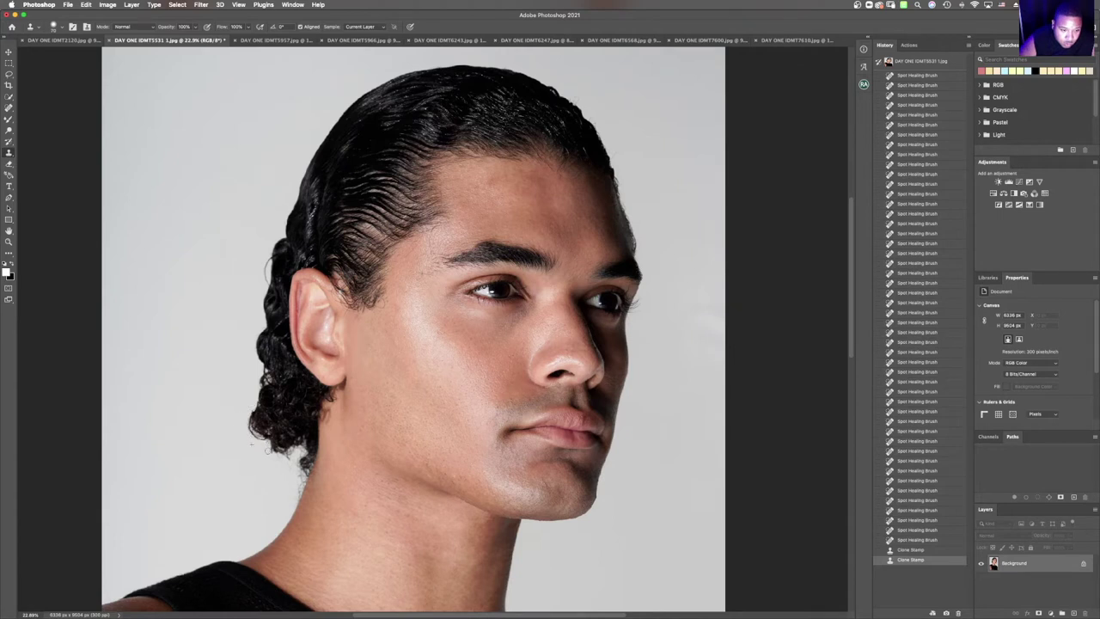
Clone clean background over the stray hairs below the curls at the nape of the neck
{"action": "left_click", "coordinate": [270, 456]}
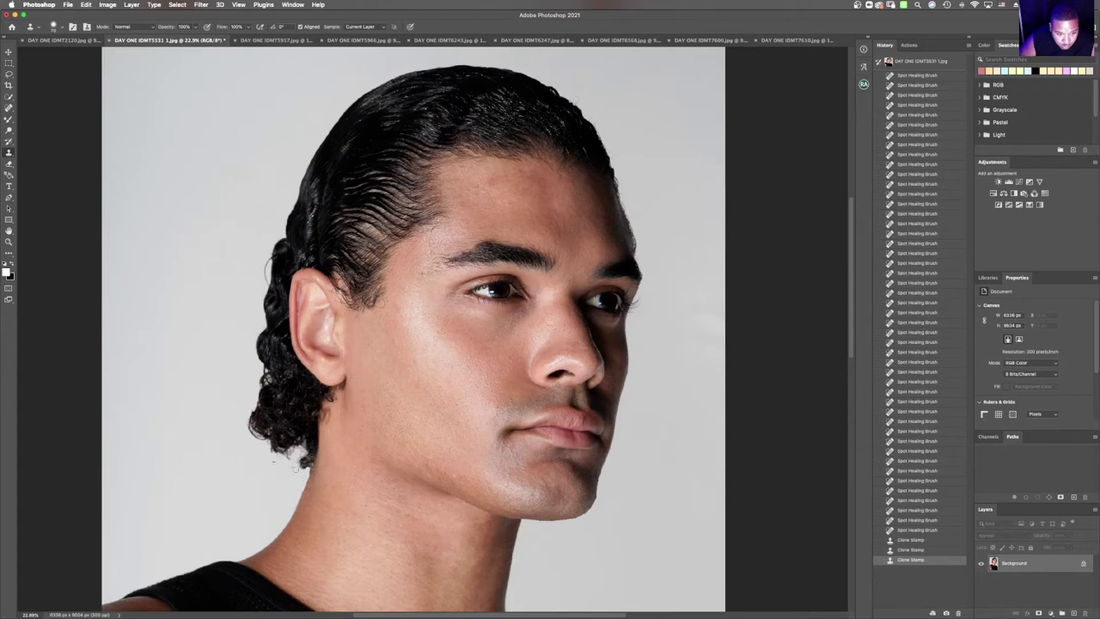
{"action": "left_click", "coordinate": [294, 466]}
{"action": "left_click", "coordinate": [276, 458]}
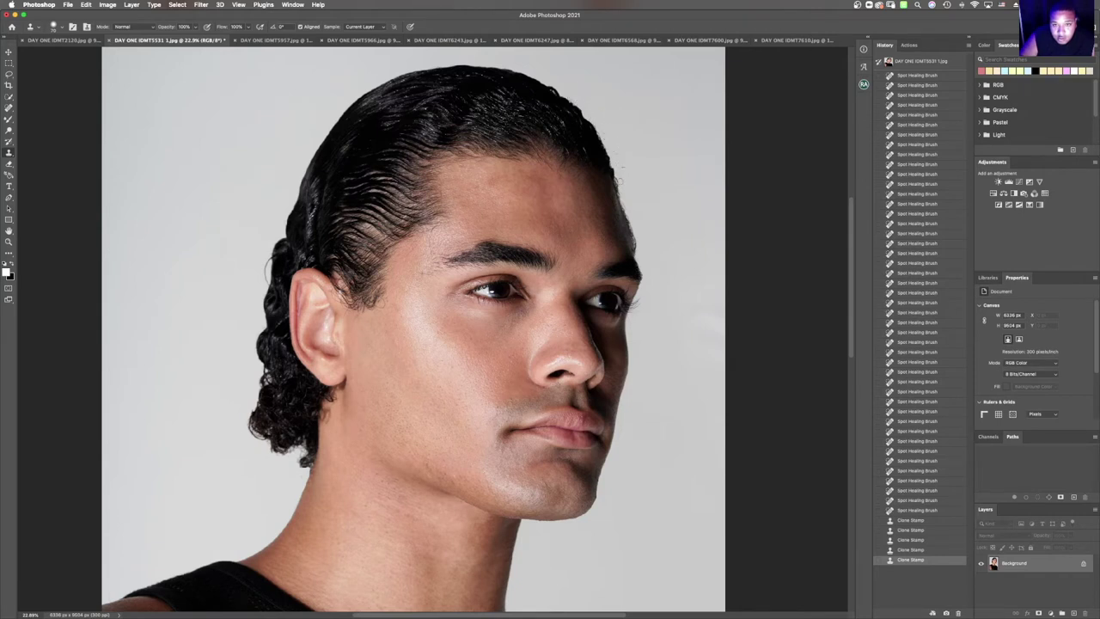
Clone out the stray hairs along the forehead's outer edge, the nearby background marks and the loose hair behind the head
{"action": "left_click", "coordinate": [629, 185]}
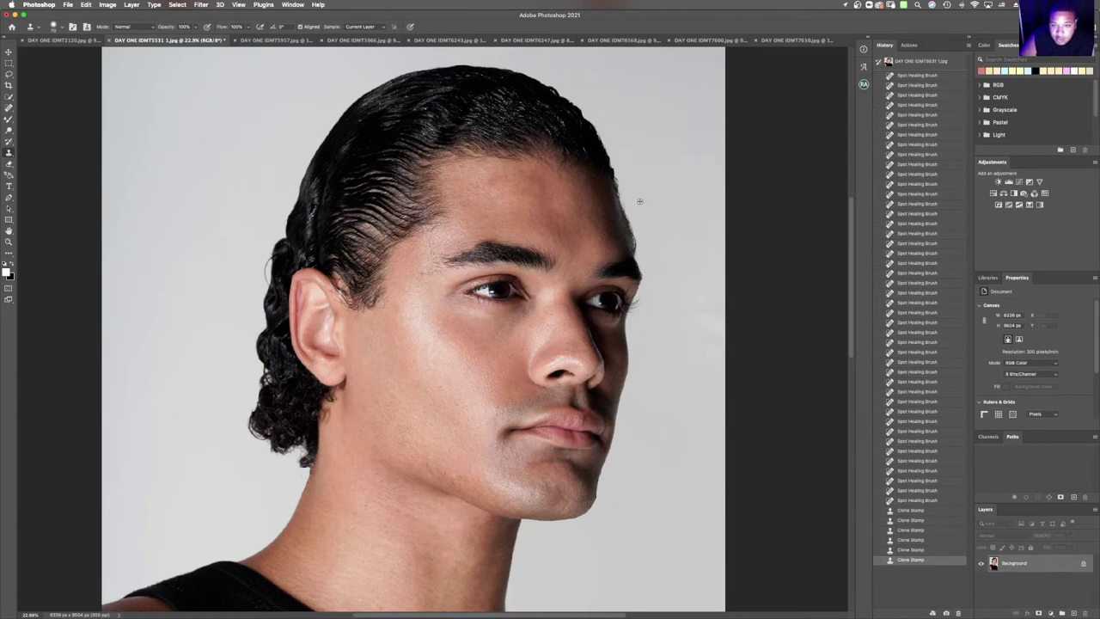
{"action": "left_click", "coordinate": [629, 191]}
{"action": "left_click", "coordinate": [669, 200]}
{"action": "left_click", "coordinate": [661, 288]}
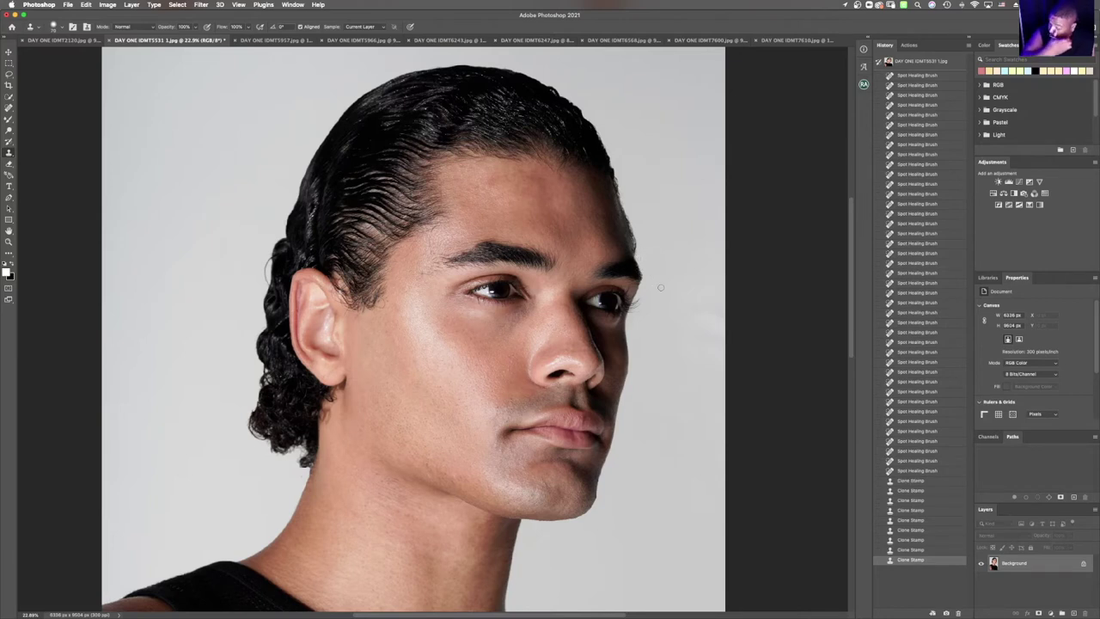
{"action": "left_click", "coordinate": [263, 260]}
Add a Black & White adjustment layer and lower its Reds to about -53 to reveal uneven skin tones
{"action": "left_click", "coordinate": [8, 242]}
{"action": "left_click_drag", "start_coordinate": [543, 202], "coordinate": [508, 237]}
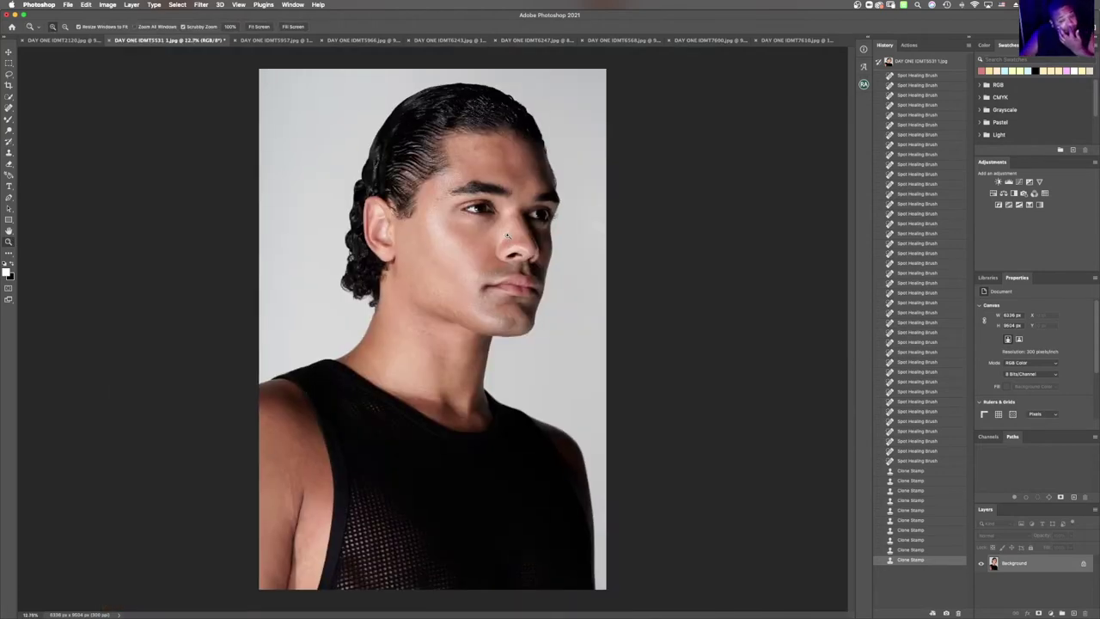
{"action": "left_click_drag", "start_coordinate": [514, 174], "coordinate": [537, 166]}
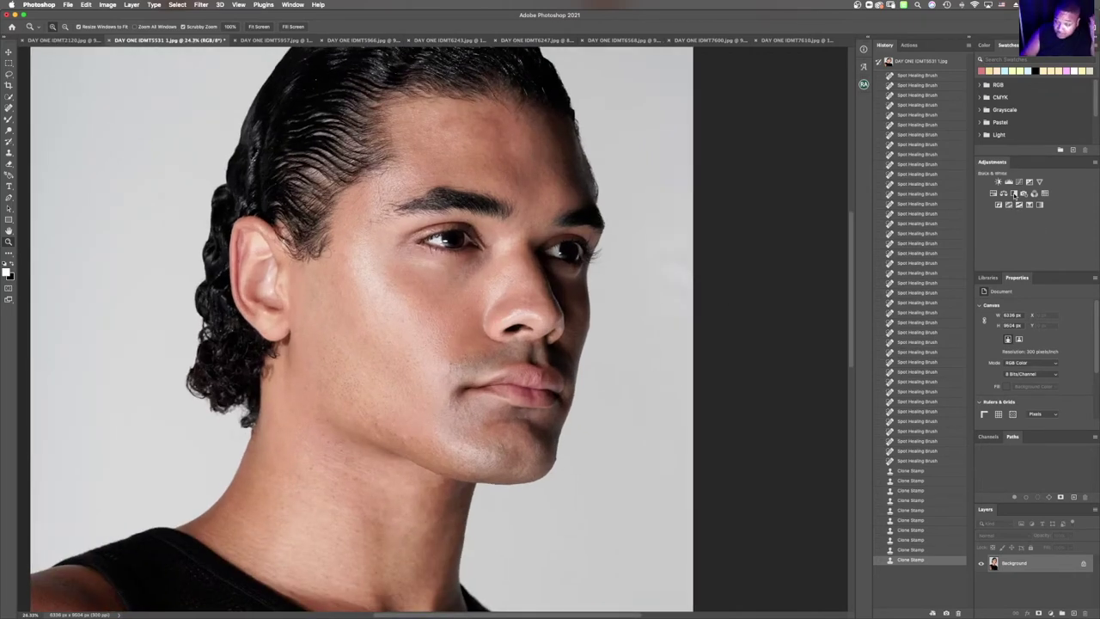
{"action": "left_click", "coordinate": [1014, 194]}
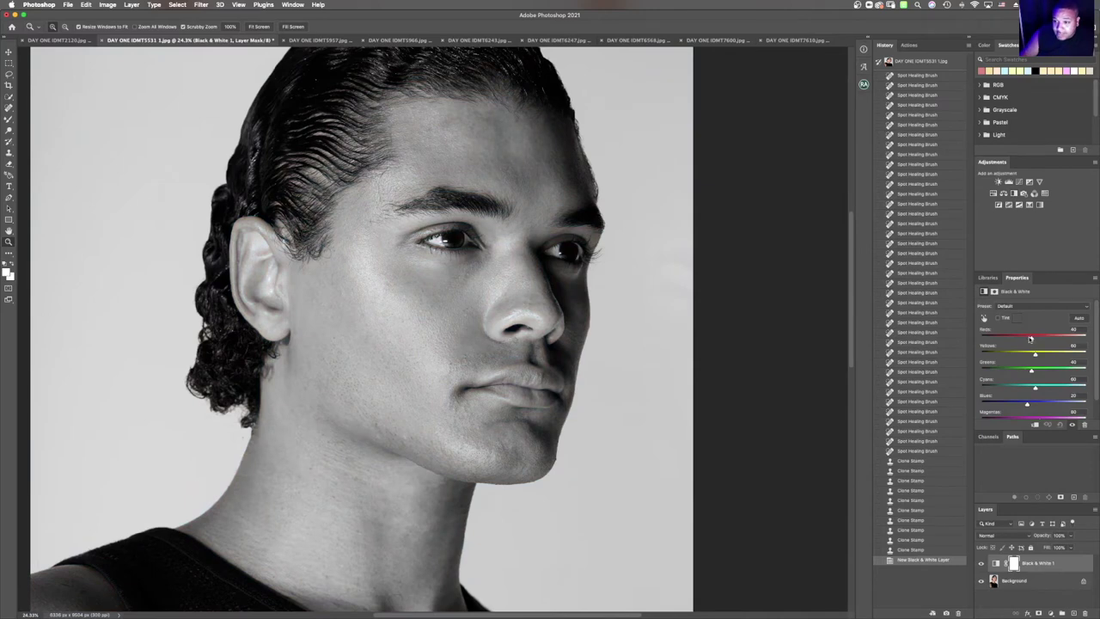
{"action": "left_click_drag", "start_coordinate": [1021, 337], "coordinate": [1015, 339]}
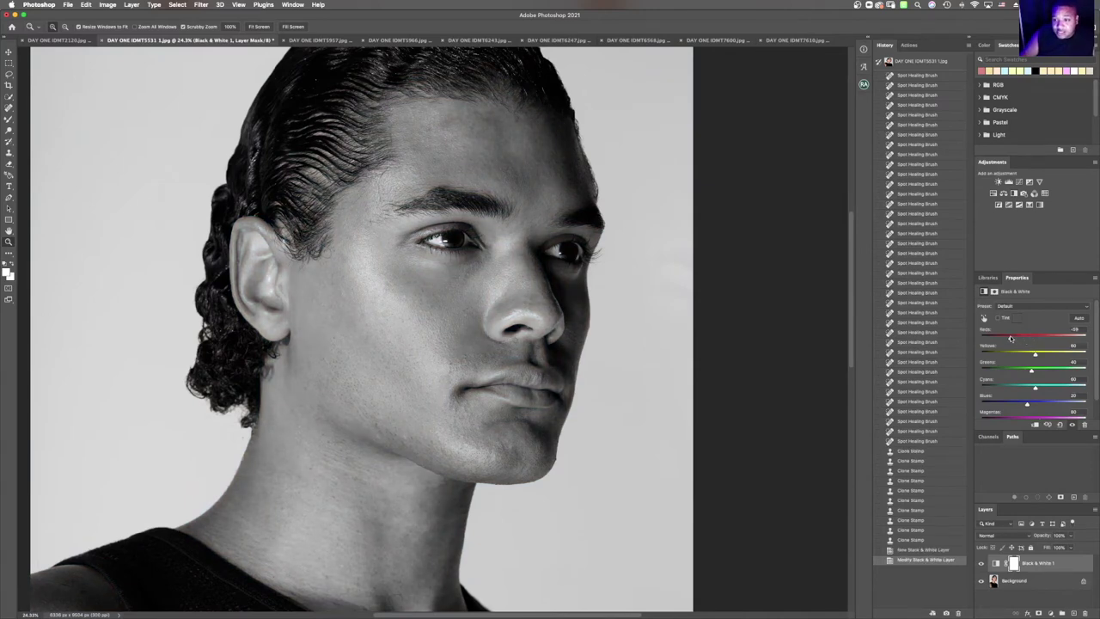
{"action": "left_click_drag", "start_coordinate": [1010, 337], "coordinate": [1010, 338]}
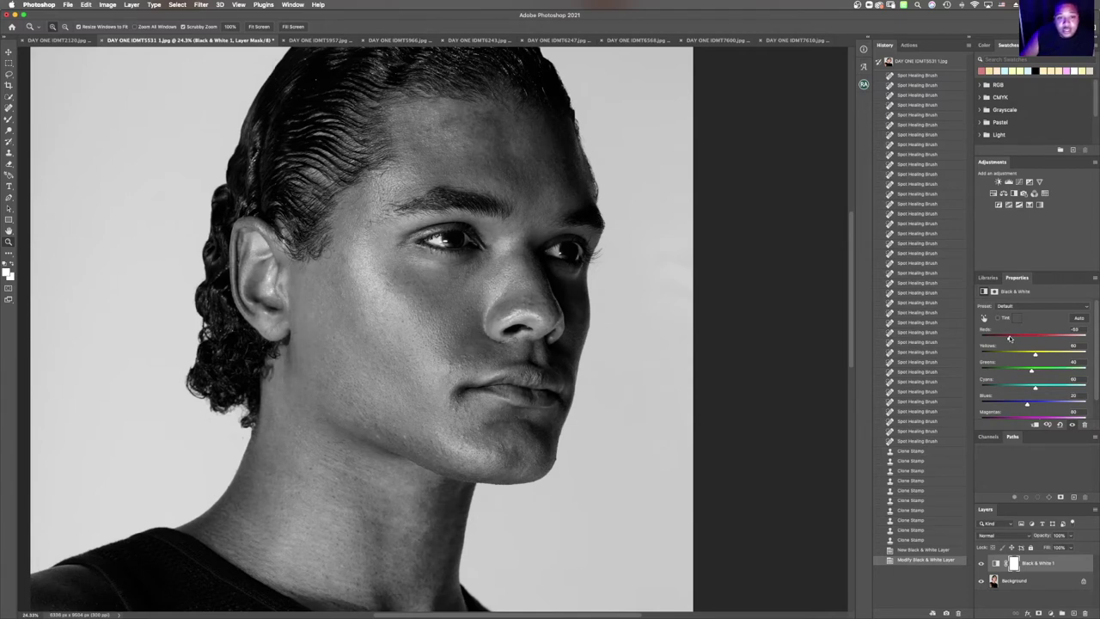
Dodge the dark patches on the lower forehead above the eyebrows on the Background layer
{"action": "left_click", "coordinate": [1030, 583]}
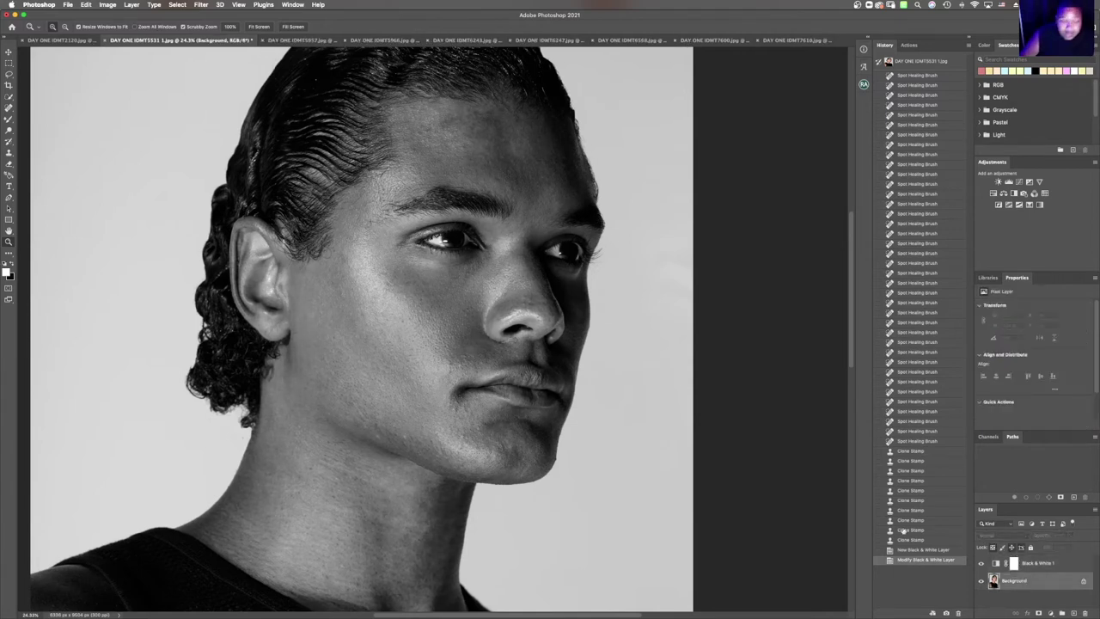
{"action": "key", "text": "o"}
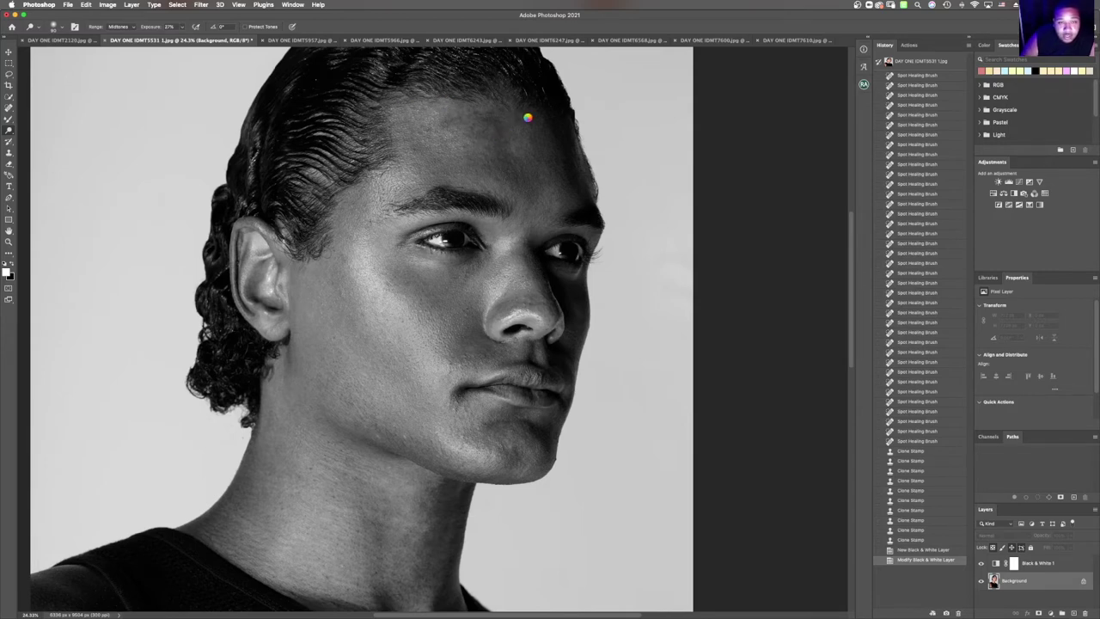
{"action": "left_click", "coordinate": [518, 170]}
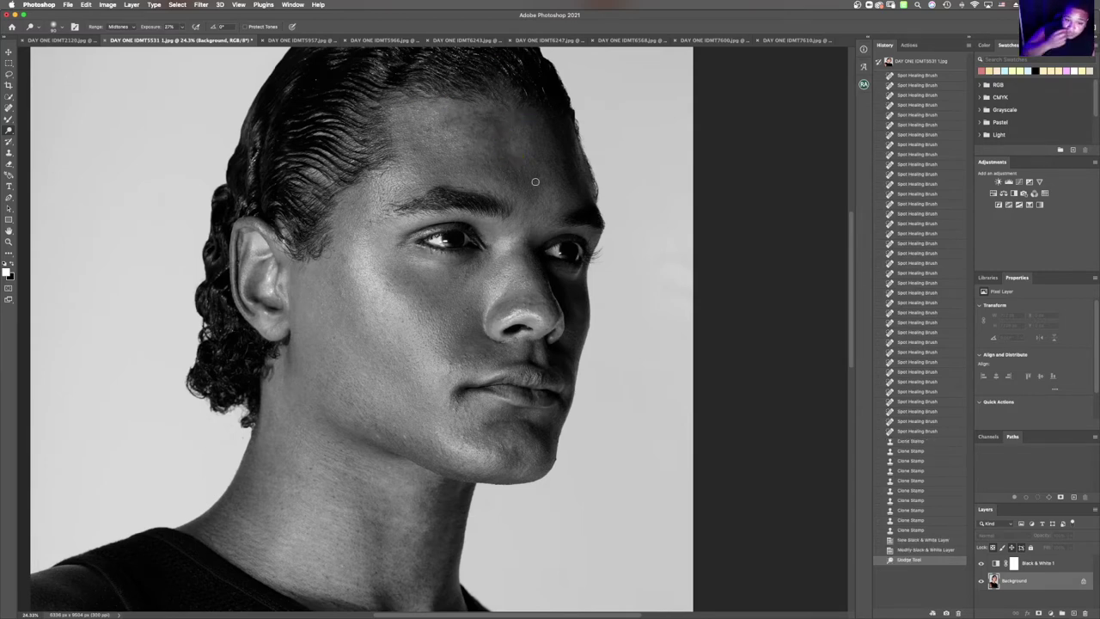
{"action": "left_click", "coordinate": [536, 181]}
{"action": "left_click", "coordinate": [535, 182]}
{"action": "key", "text": "bracketright"}
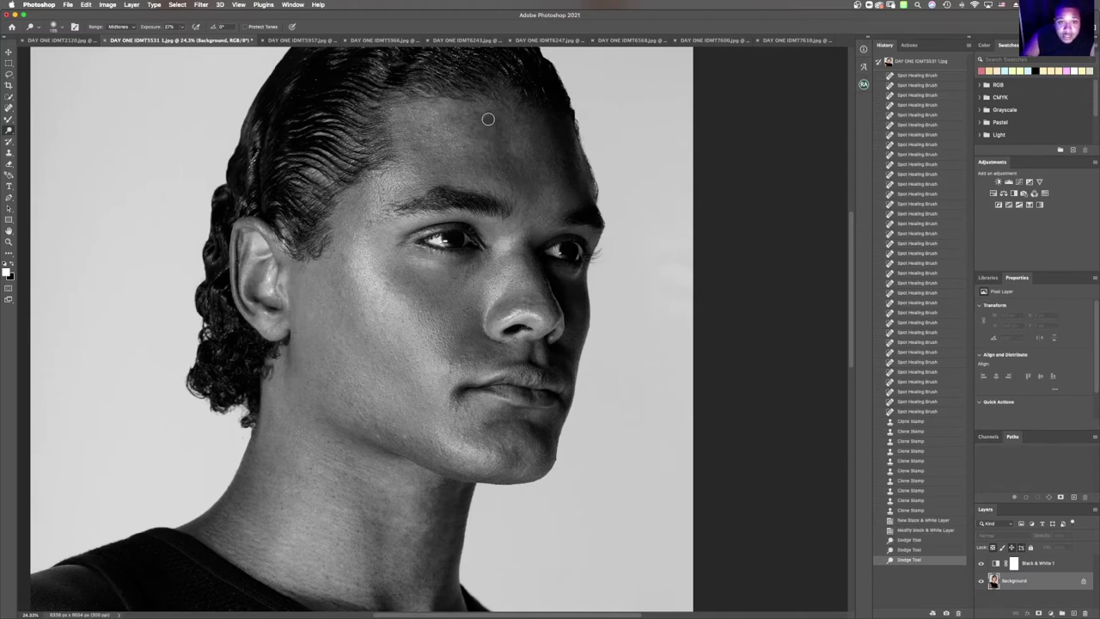
Lighten the dark patches down the middle of the forehead to between the eyebrows with the Dodge tool
{"action": "left_click", "coordinate": [503, 125]}
{"action": "left_click", "coordinate": [500, 131]}
{"action": "left_click", "coordinate": [501, 138]}
{"action": "left_click", "coordinate": [501, 149]}
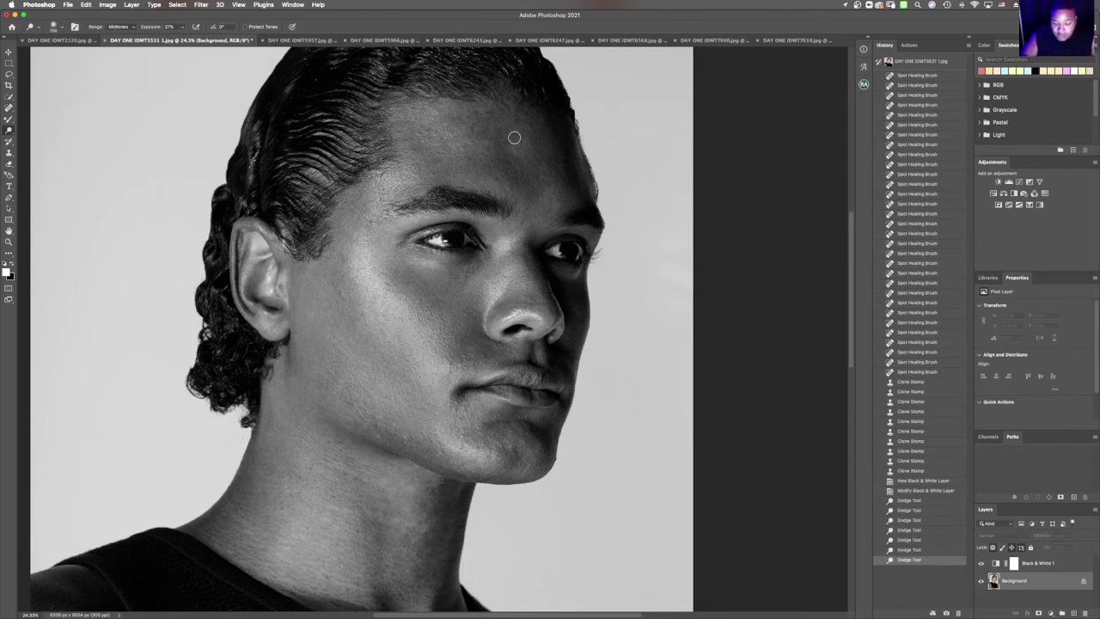
{"action": "mouse_move", "coordinate": [517, 179]}
{"action": "left_mouse_down"}
{"action": "mouse_move", "coordinate": [500, 172]}
{"action": "mouse_move", "coordinate": [532, 202]}
{"action": "left_mouse_up"}
{"action": "left_click", "coordinate": [532, 201]}
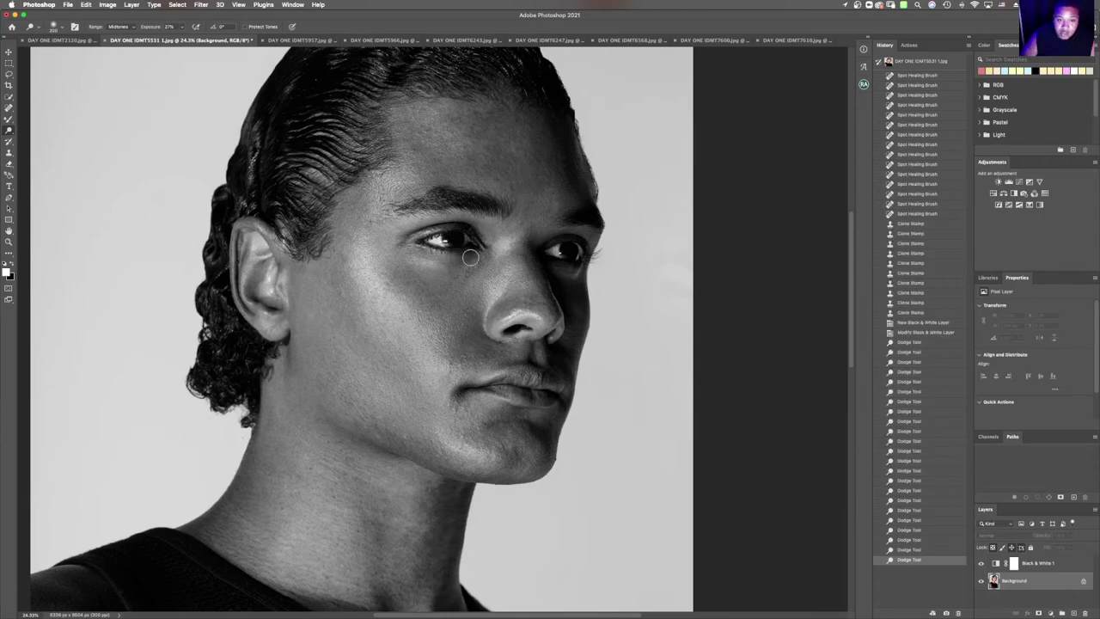
Dodge the shadow under the near eye and the dark areas of the cheek beside the nose
{"action": "left_click_drag", "start_coordinate": [470, 257], "coordinate": [457, 277]}
{"action": "left_click_drag", "start_coordinate": [456, 277], "coordinate": [458, 279]}
{"action": "left_click", "coordinate": [461, 322]}
{"action": "mouse_move", "coordinate": [456, 360]}
{"action": "left_mouse_down"}
{"action": "mouse_move", "coordinate": [491, 350]}
{"action": "mouse_move", "coordinate": [470, 341]}
{"action": "mouse_move", "coordinate": [460, 355]}
{"action": "mouse_move", "coordinate": [469, 332]}
{"action": "mouse_move", "coordinate": [511, 307]}
{"action": "left_mouse_up"}
Lighten the tip and bridge of the nose and the shaded far side of the face
{"action": "left_click", "coordinate": [544, 306]}
{"action": "left_click", "coordinate": [536, 306]}
{"action": "left_click", "coordinate": [535, 301]}
{"action": "mouse_move", "coordinate": [581, 318]}
{"action": "left_mouse_down"}
{"action": "mouse_move", "coordinate": [564, 366]}
{"action": "mouse_move", "coordinate": [574, 319]}
{"action": "mouse_move", "coordinate": [539, 254]}
{"action": "left_mouse_up"}
Dodge the dark patches on the chin and around the near corner of the mouth, adjusting the brush size
{"action": "key", "text": "bracketleft"}
{"action": "key", "text": "bracketleft"}
{"action": "key", "text": "bracketleft"}
{"action": "mouse_move", "coordinate": [524, 414]}
{"action": "left_mouse_down"}
{"action": "mouse_move", "coordinate": [488, 425]}
{"action": "mouse_move", "coordinate": [507, 419]}
{"action": "mouse_move", "coordinate": [520, 460]}
{"action": "mouse_move", "coordinate": [507, 460]}
{"action": "mouse_move", "coordinate": [511, 449]}
{"action": "left_mouse_up"}
{"action": "left_click", "coordinate": [465, 400]}
{"action": "key", "text": "bracketright"}
{"action": "mouse_move", "coordinate": [465, 399]}
{"action": "left_mouse_down"}
{"action": "mouse_move", "coordinate": [456, 394]}
{"action": "mouse_move", "coordinate": [471, 390]}
{"action": "left_mouse_up"}
{"action": "left_click", "coordinate": [483, 388]}
{"action": "left_click", "coordinate": [456, 400]}
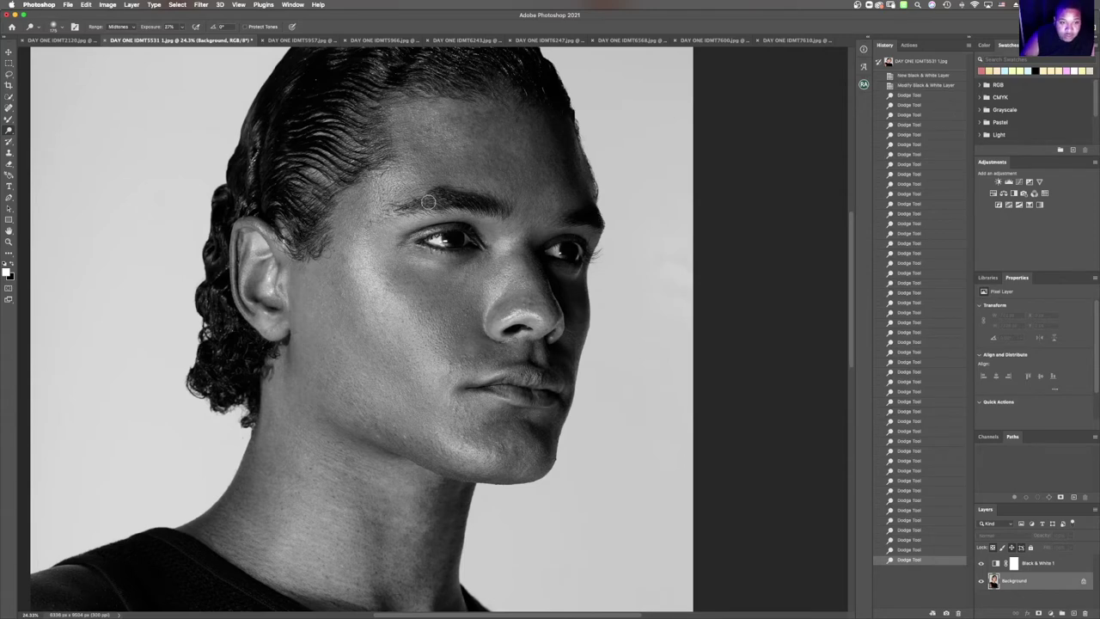
Lighten the area below the near eyebrow's inner end and the remaining dark patches on the forehead
{"action": "left_click_drag", "start_coordinate": [475, 222], "coordinate": [506, 219]}
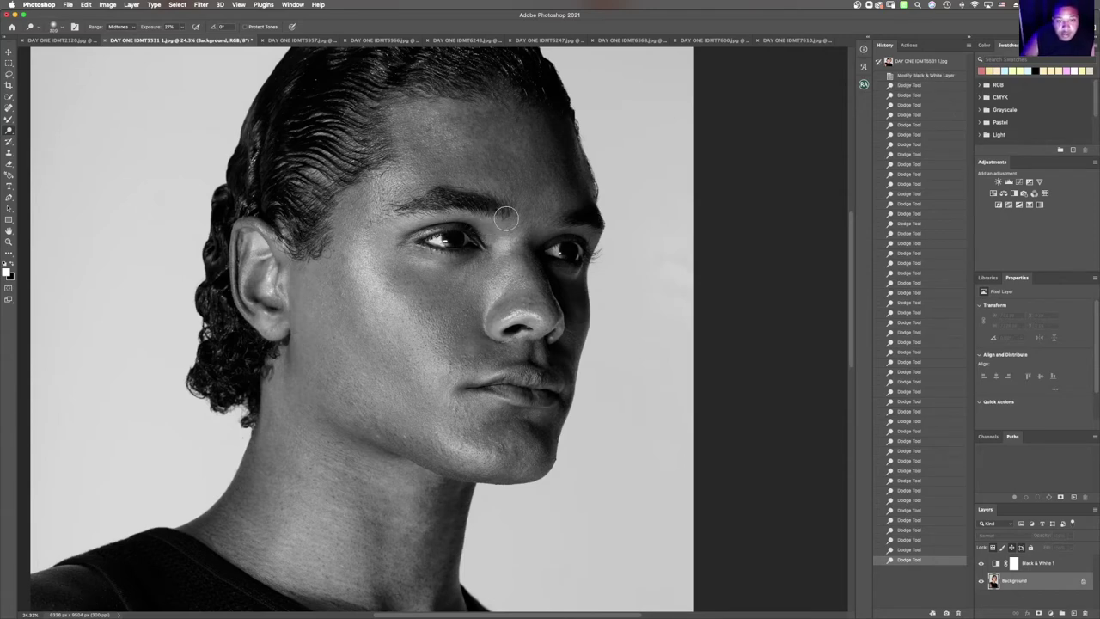
{"action": "left_click", "coordinate": [489, 165]}
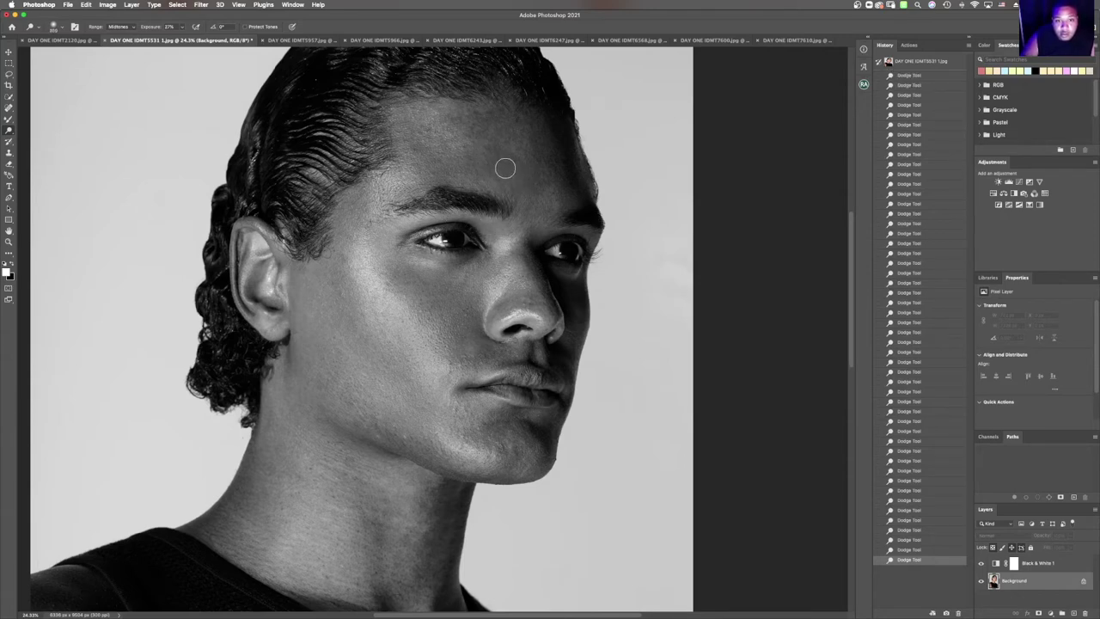
{"action": "left_click_drag", "start_coordinate": [485, 116], "coordinate": [503, 115]}
{"action": "key", "text": "bracketleft"}
{"action": "key", "text": "bracketleft"}
{"action": "key", "text": "bracketleft"}
{"action": "key", "text": "bracketleft"}
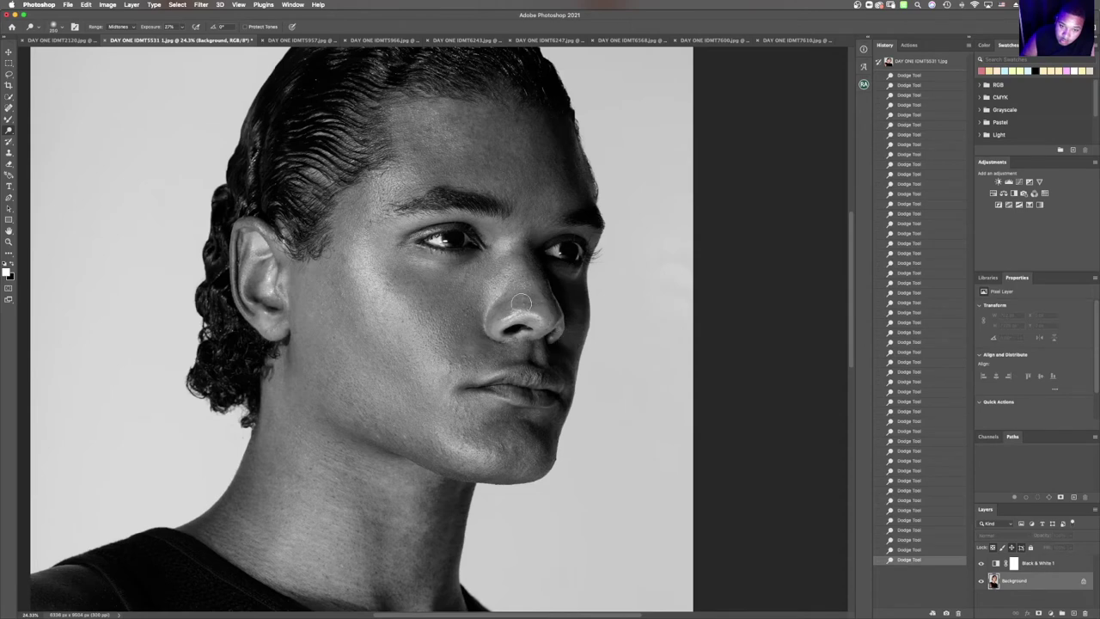
Hide the Black & White adjustment layer to show the whole portrait in colour
{"action": "left_click", "coordinate": [9, 242]}
{"action": "left_click_drag", "start_coordinate": [345, 244], "coordinate": [329, 275]}
{"action": "left_click", "coordinate": [328, 273], "text": "alt"}
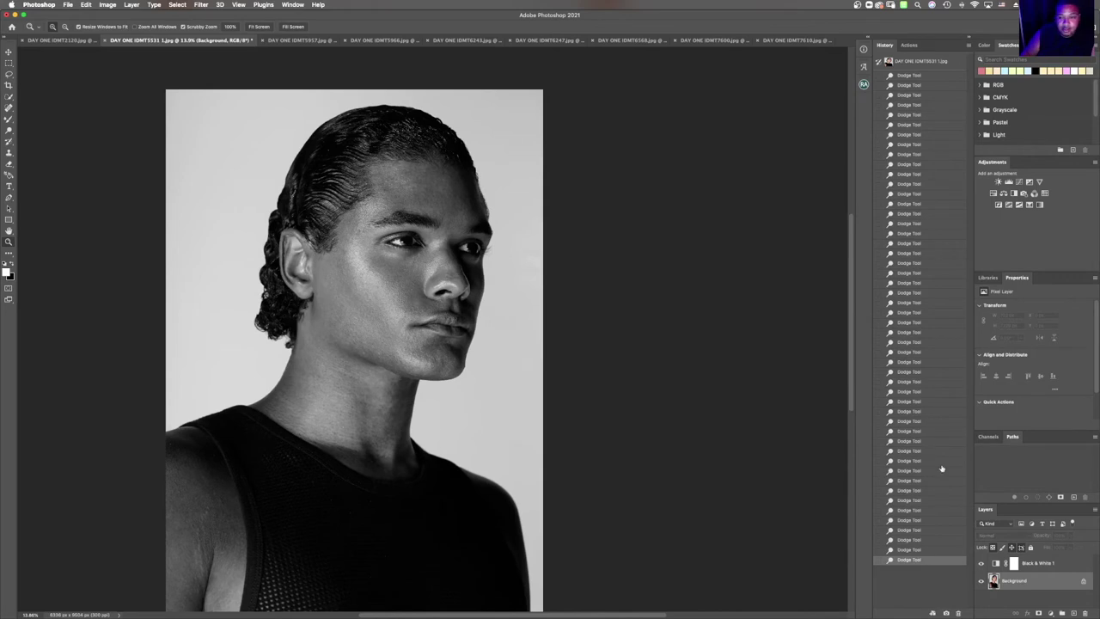
{"action": "left_click", "coordinate": [983, 563]}
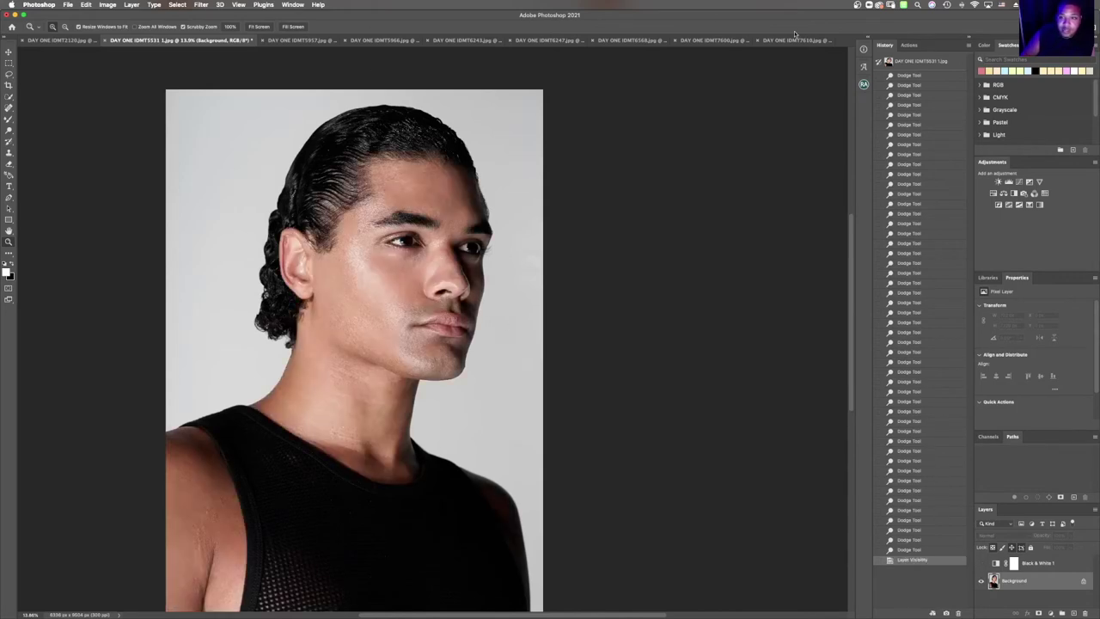
Compare the dodged portrait with its original history state and view the image fitted to the window
{"action": "left_click", "coordinate": [916, 63]}
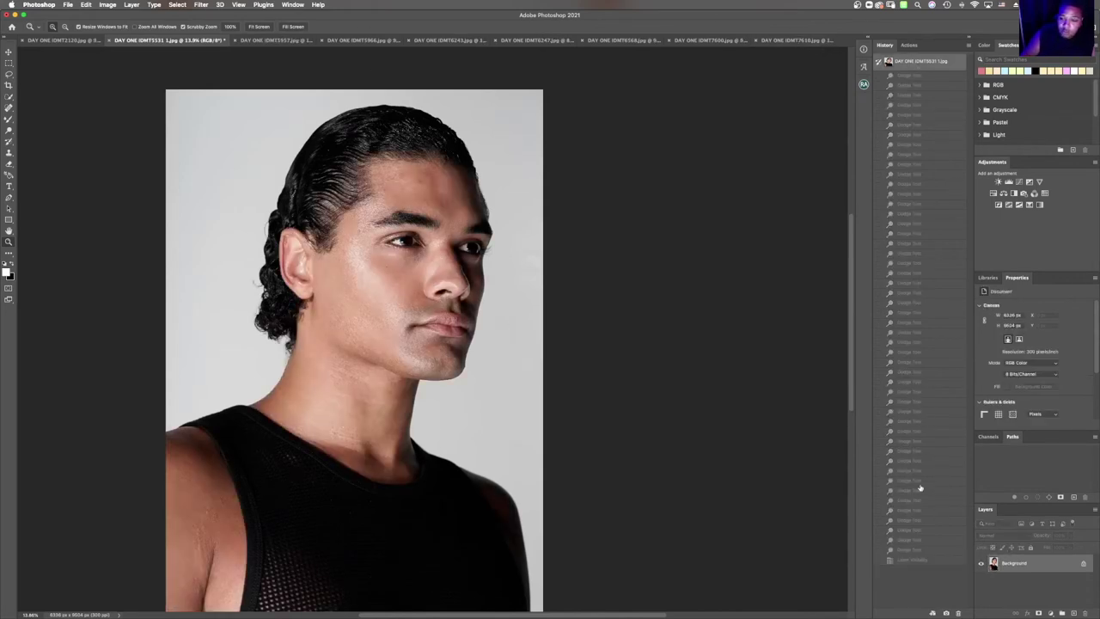
{"action": "left_click", "coordinate": [919, 560]}
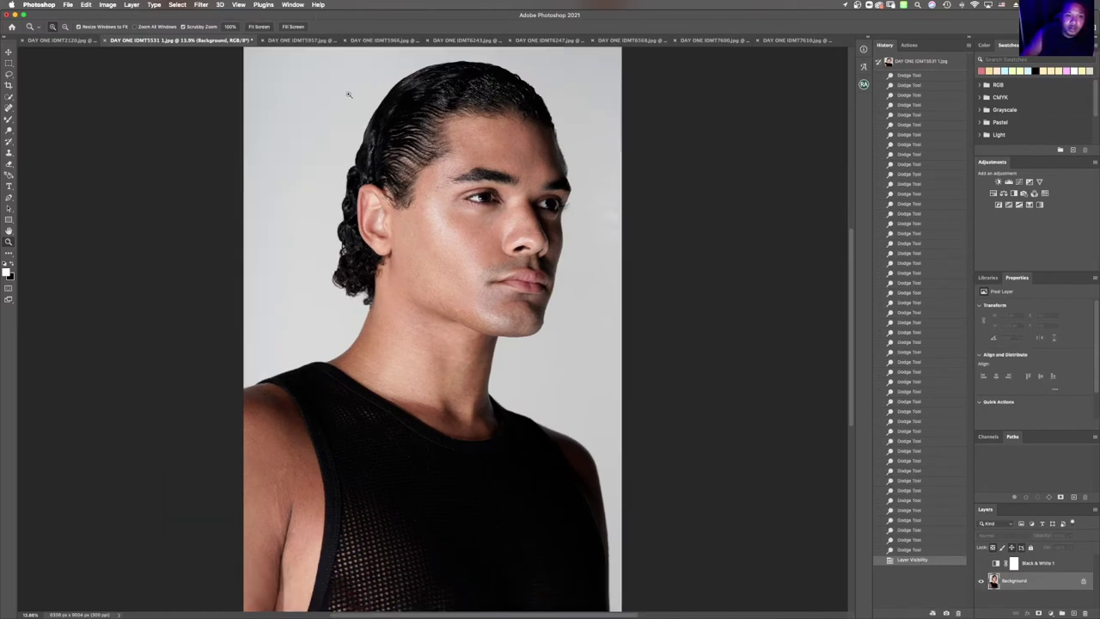
{"action": "left_click", "coordinate": [259, 27]}
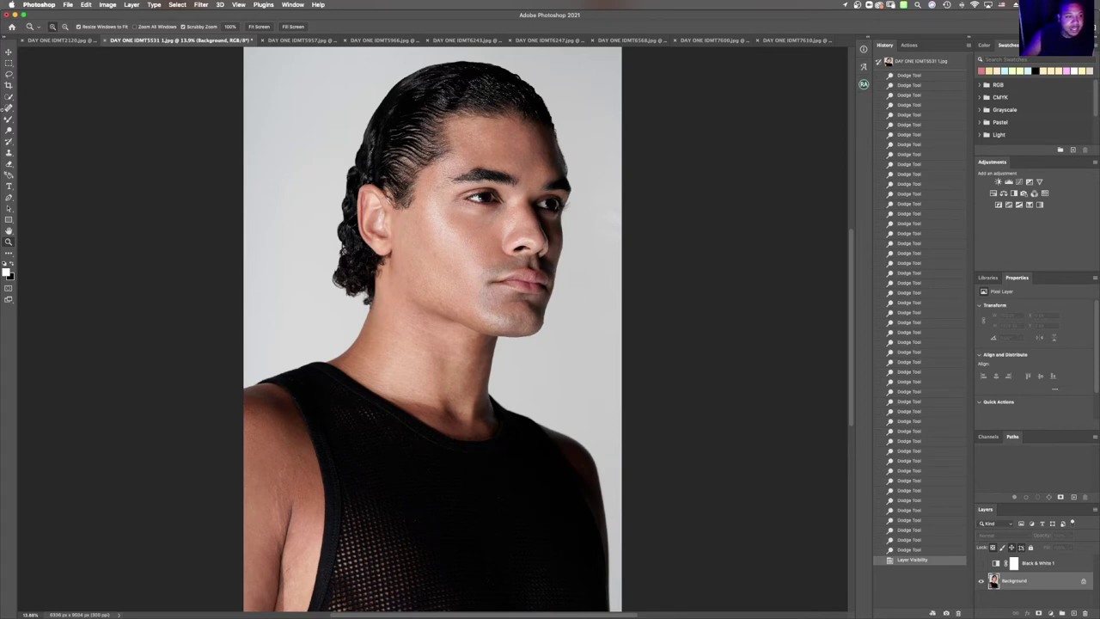
Heal the marks and lines on the near upper arm with the Spot Healing Brush
{"action": "left_click_drag", "start_coordinate": [9, 107], "coordinate": [52, 109]}
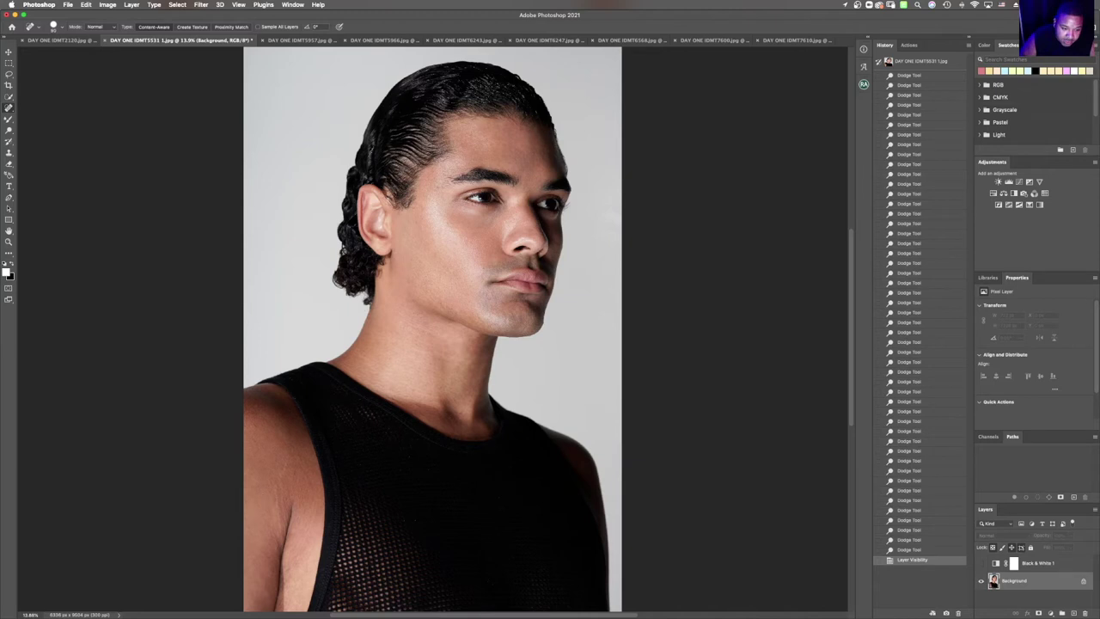
{"action": "mouse_move", "coordinate": [274, 487]}
{"action": "left_mouse_down"}
{"action": "mouse_move", "coordinate": [280, 527]}
{"action": "mouse_move", "coordinate": [285, 461]}
{"action": "mouse_move", "coordinate": [296, 476]}
{"action": "mouse_move", "coordinate": [299, 459]}
{"action": "mouse_move", "coordinate": [309, 466]}
{"action": "left_mouse_up"}
{"action": "left_click", "coordinate": [288, 571]}
{"action": "left_click_drag", "start_coordinate": [295, 578], "coordinate": [294, 583]}
Heal the spots along the near shoulder's outer edge and beside the shirt strap
{"action": "left_click", "coordinate": [254, 442]}
{"action": "left_click", "coordinate": [254, 427]}
{"action": "left_click", "coordinate": [272, 397]}
{"action": "left_click", "coordinate": [283, 395]}
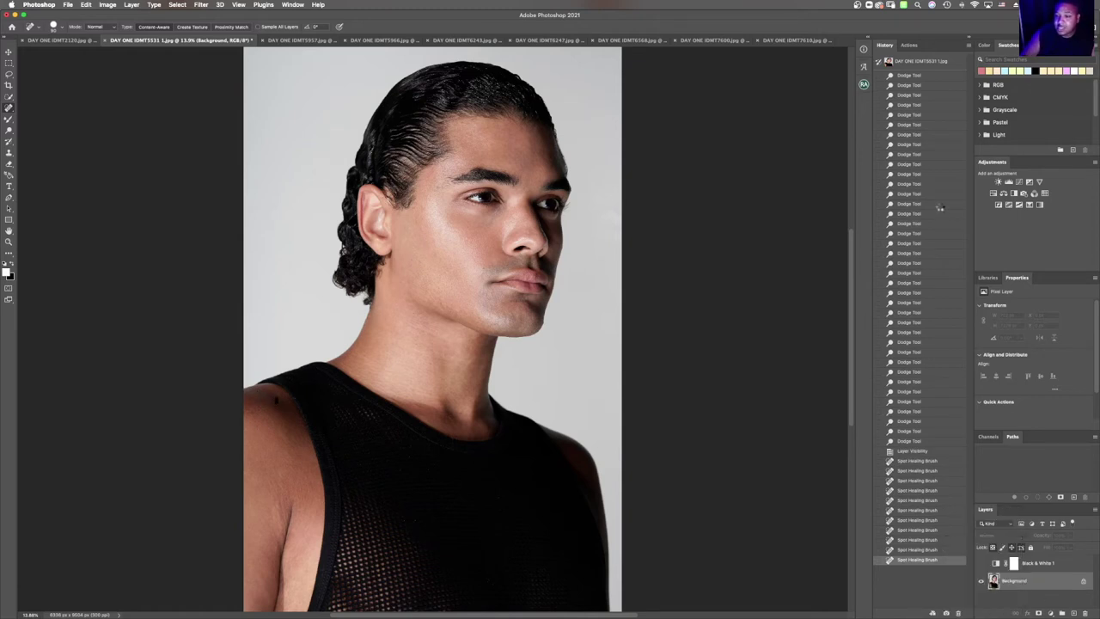
Run the Advance Frequency Separation action on the portrait with a Gaussian Blur radius of 5 pixels
{"action": "left_click", "coordinate": [921, 76]}
{"action": "left_click", "coordinate": [910, 44]}
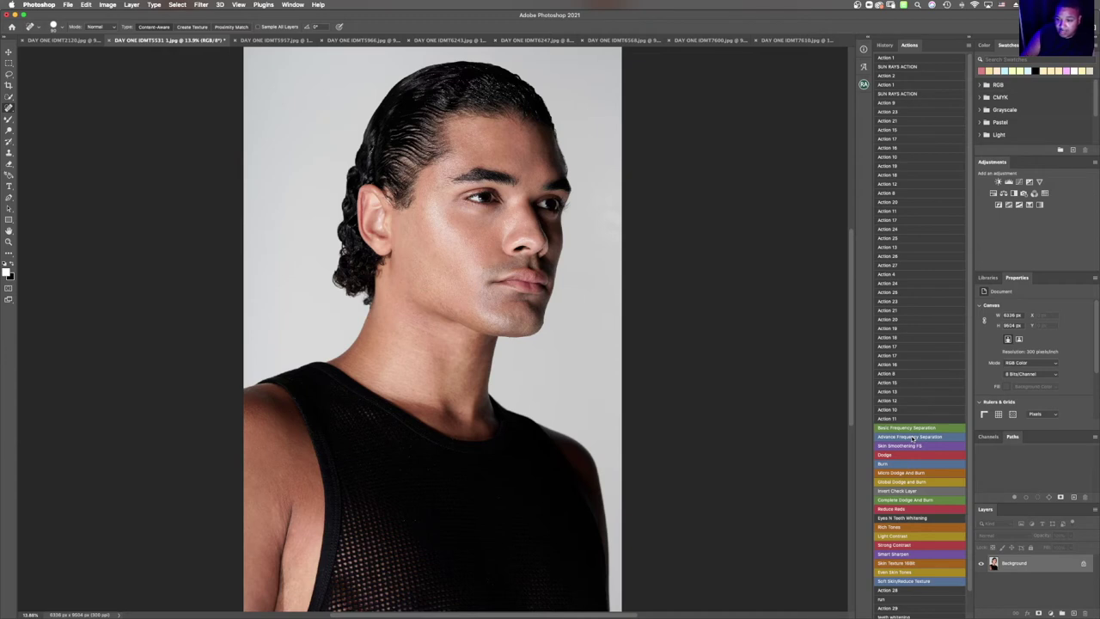
{"action": "left_click", "coordinate": [912, 437]}
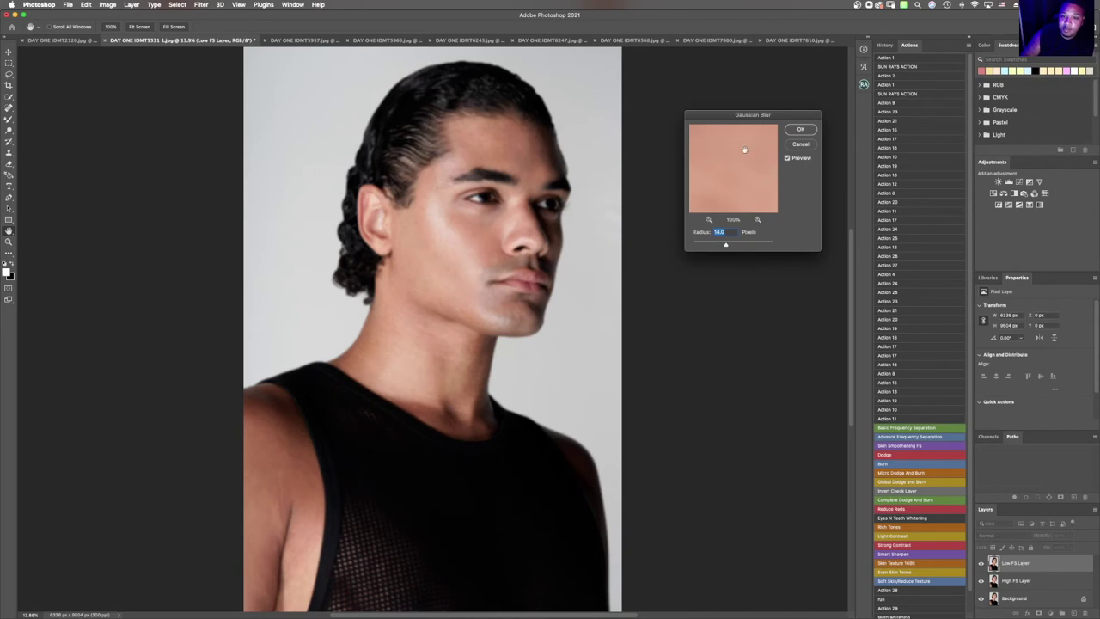
{"action": "left_click_drag", "start_coordinate": [724, 244], "coordinate": [713, 245]}
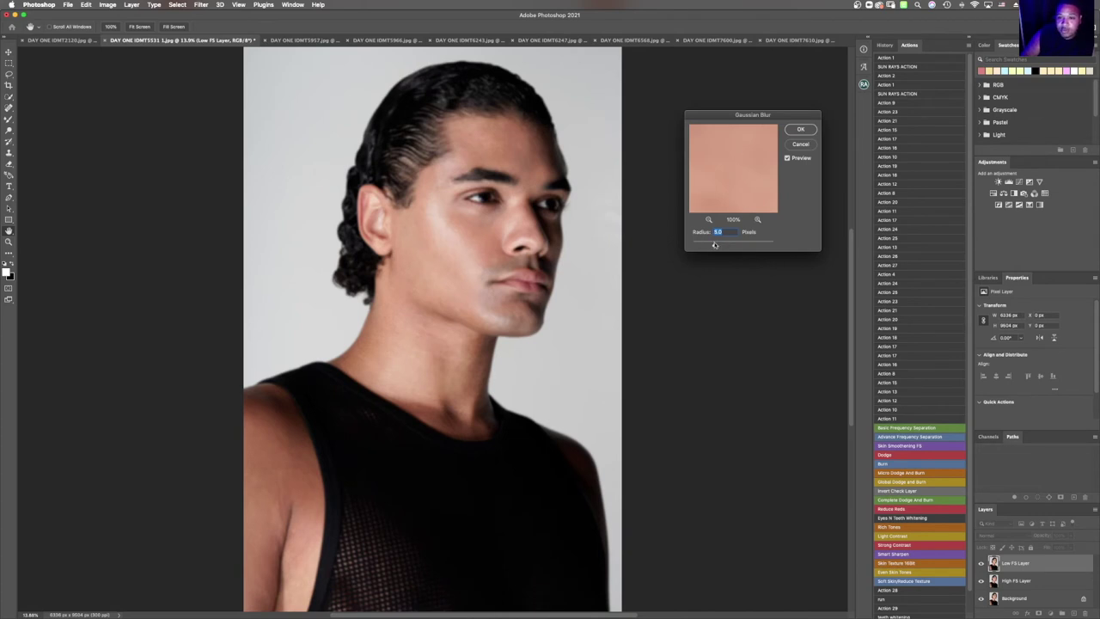
{"action": "left_click", "coordinate": [803, 129]}
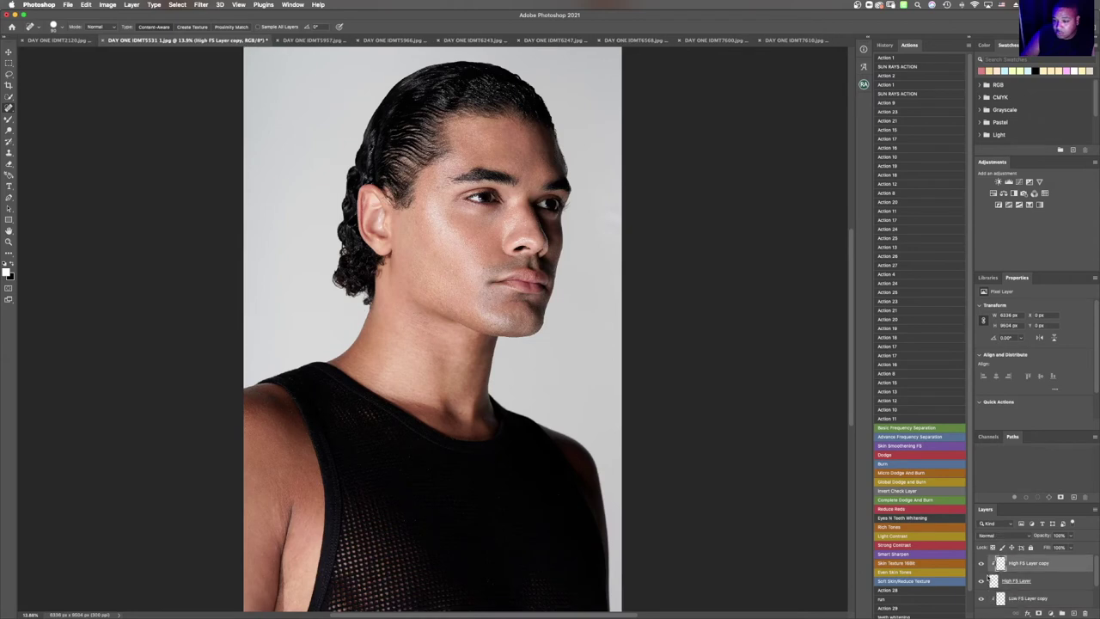
Hide the two High FS layers and smooth the facial skin on the Low FS Layer copy with the Mixer Brush
{"action": "left_click", "coordinate": [992, 560]}
{"action": "left_click", "coordinate": [983, 592]}
{"action": "scroll", "coordinate": [1001, 589], "scroll_direction": "down", "scroll_amount": 1}
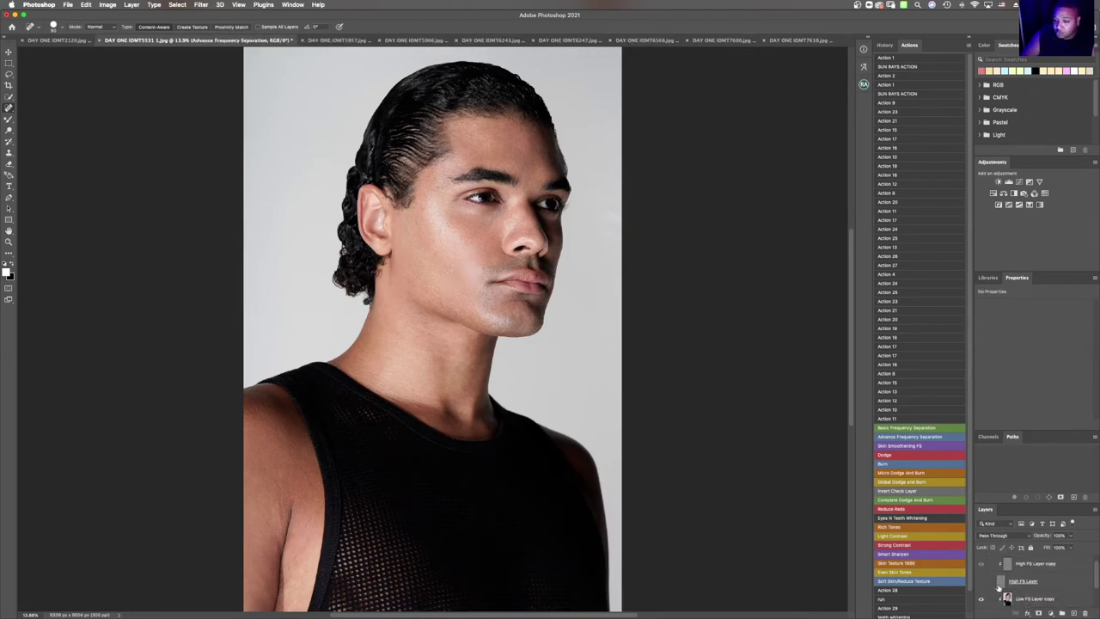
{"action": "left_click", "coordinate": [1007, 599]}
{"action": "left_click", "coordinate": [8, 118]}
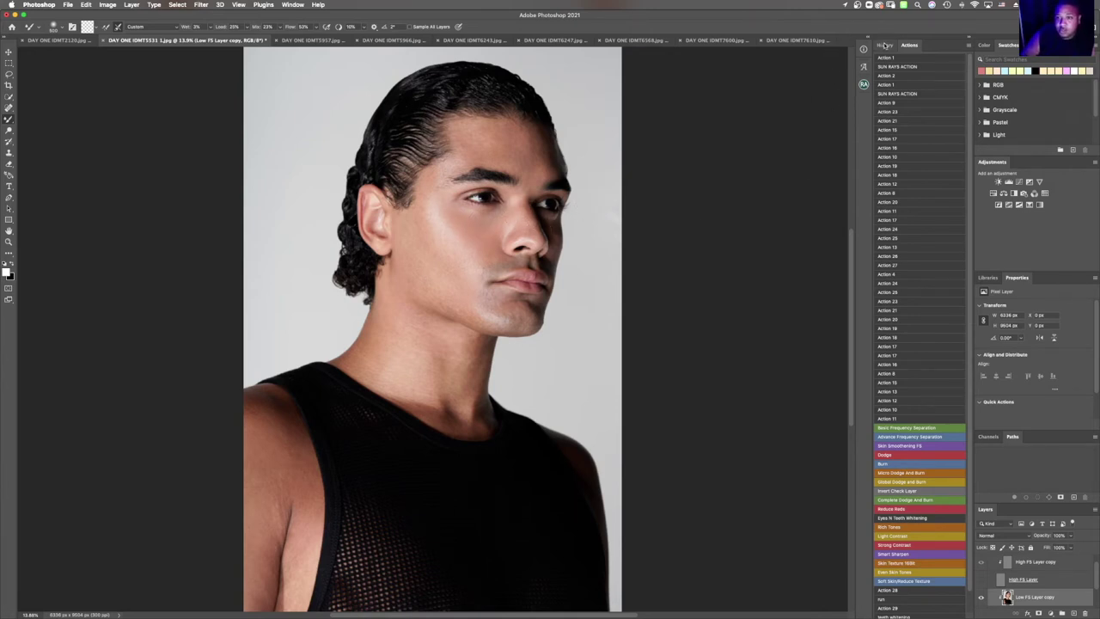
{"action": "key", "text": "super+z"}
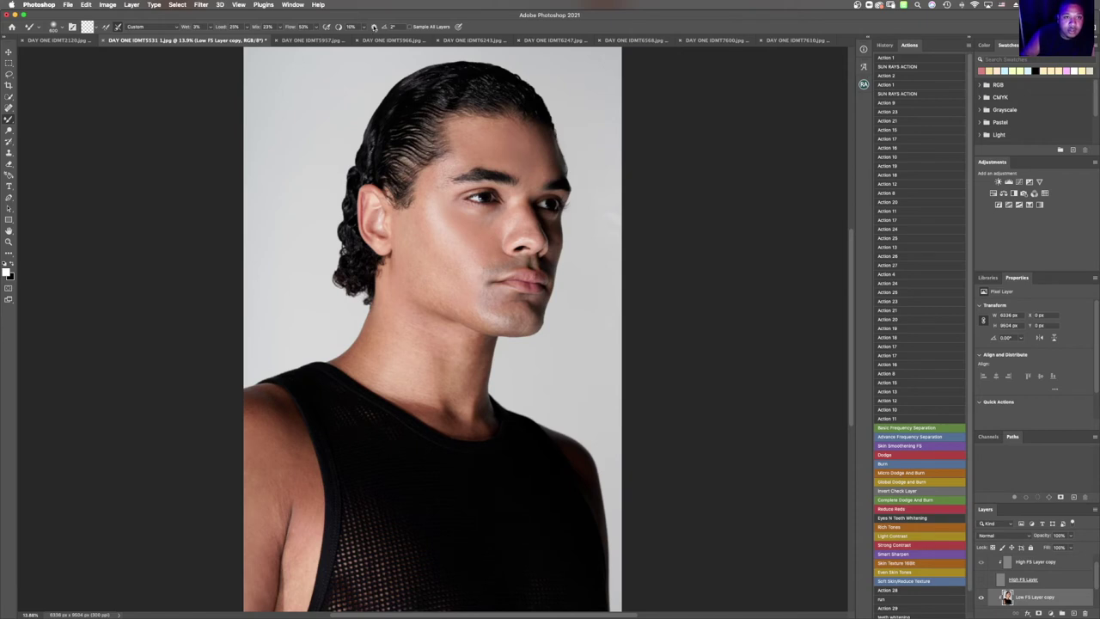
Set the Mixer Brush flow to 18% and blend the remaining skin tones on the Low FS Layer copy
{"action": "left_click", "coordinate": [316, 26]}
{"action": "left_click_drag", "start_coordinate": [305, 38], "coordinate": [302, 40]}
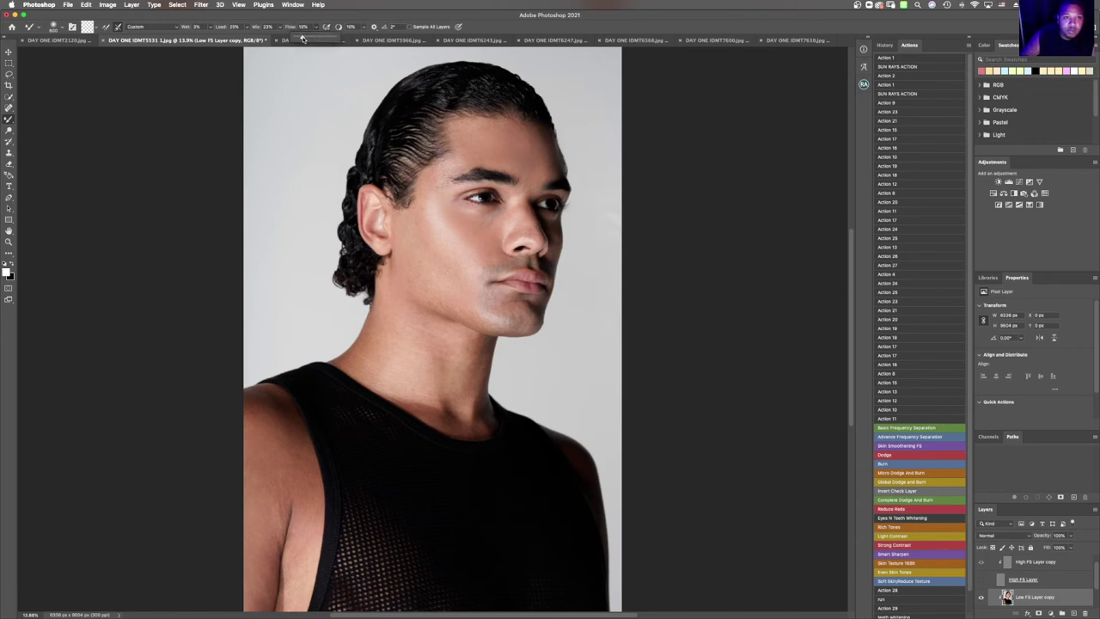
{"action": "left_click", "coordinate": [614, 390]}
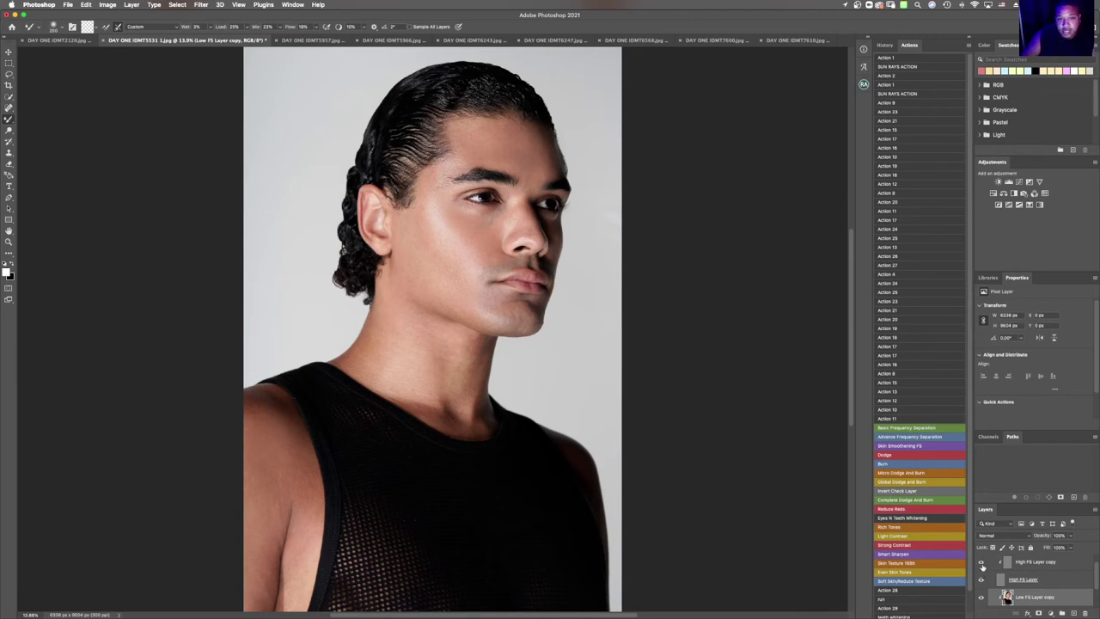
Toggle the High FS layers to check the texture over the smoothed skin, and leave both layers shown
{"action": "left_click", "coordinate": [981, 564]}
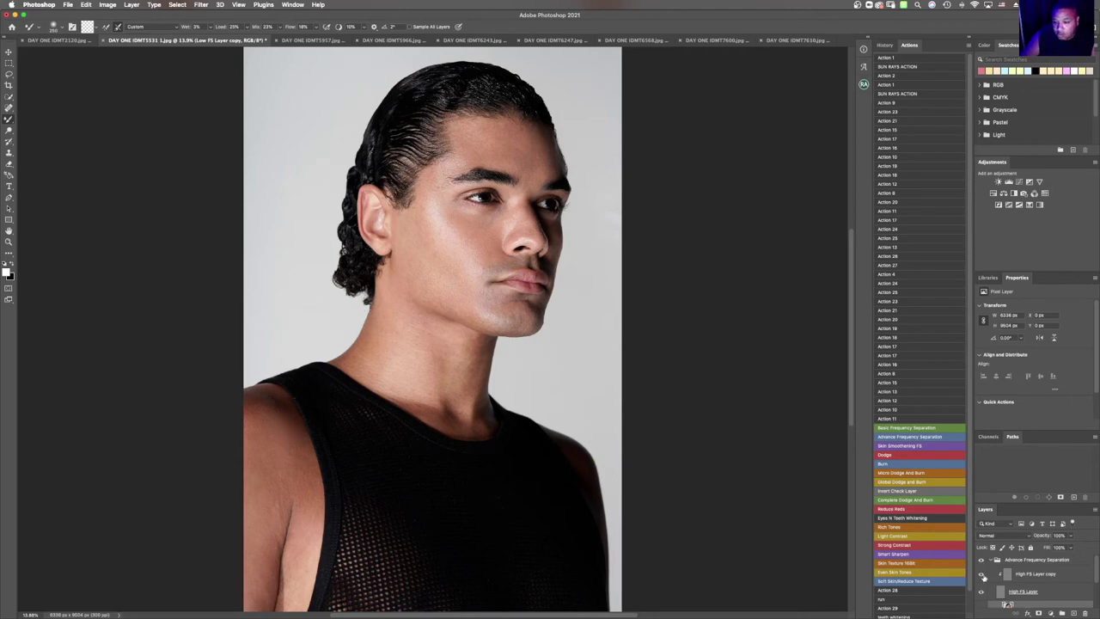
{"action": "left_click", "coordinate": [981, 566]}
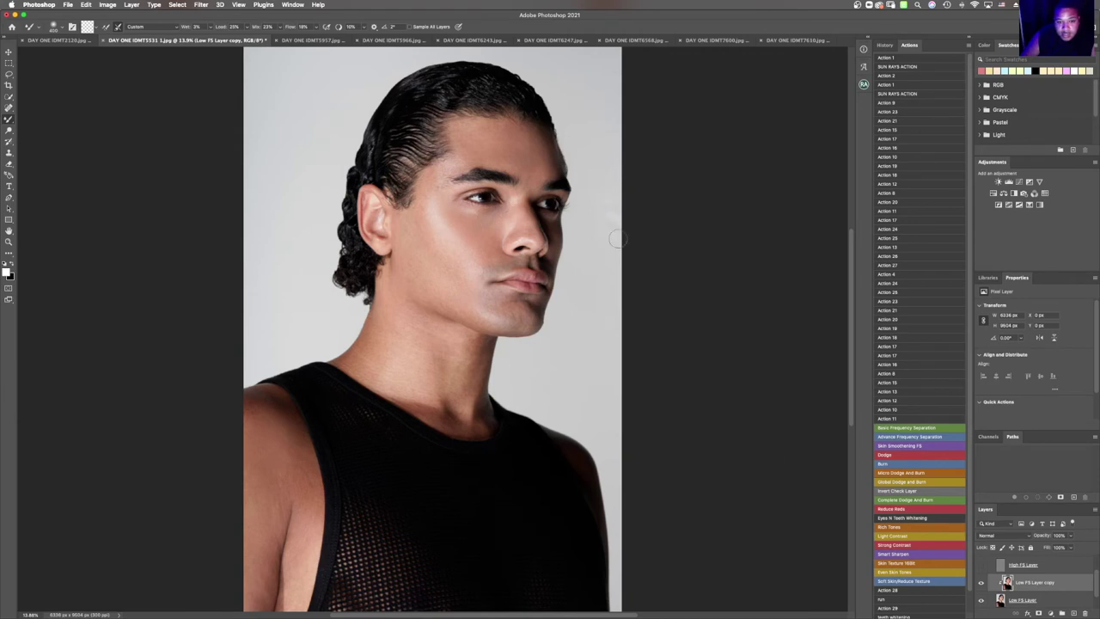
{"action": "scroll", "coordinate": [983, 567], "scroll_direction": "up", "scroll_amount": 2}
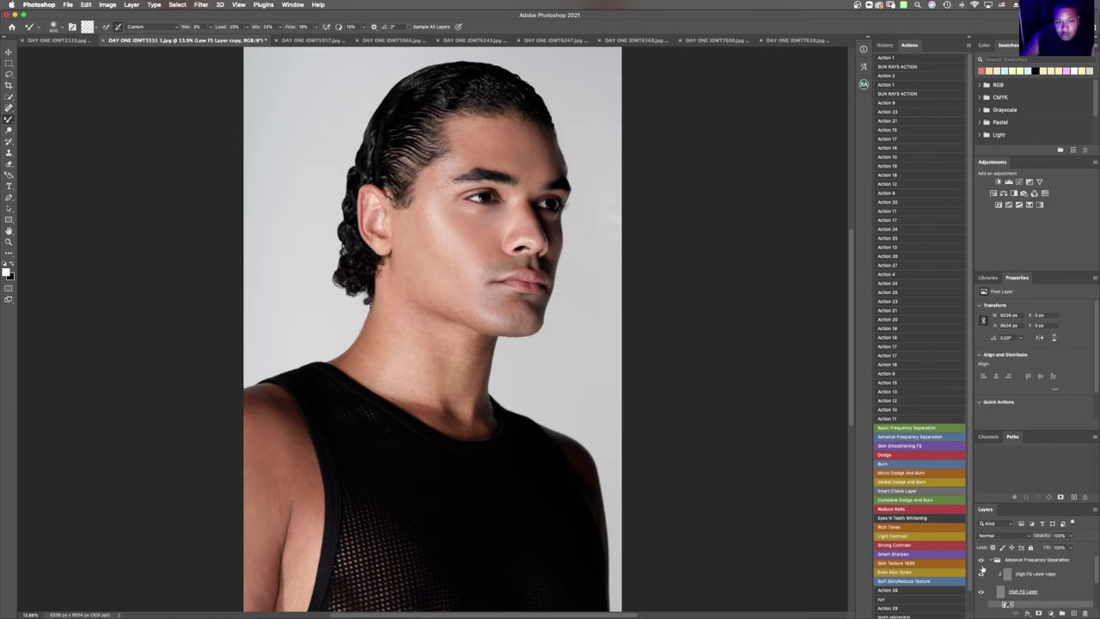
Compare the smoothed portrait with its original history state and view the image fitted to the window
{"action": "left_click", "coordinate": [7, 241]}
{"action": "left_click_drag", "start_coordinate": [434, 330], "coordinate": [404, 282]}
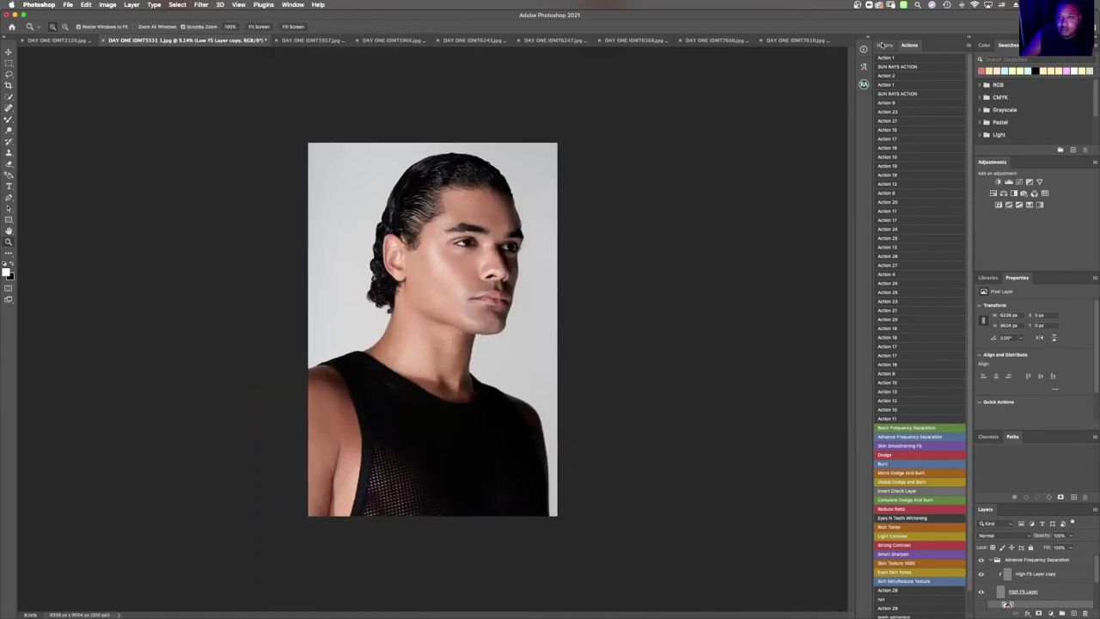
{"action": "left_click", "coordinate": [884, 45]}
{"action": "left_click", "coordinate": [921, 64]}
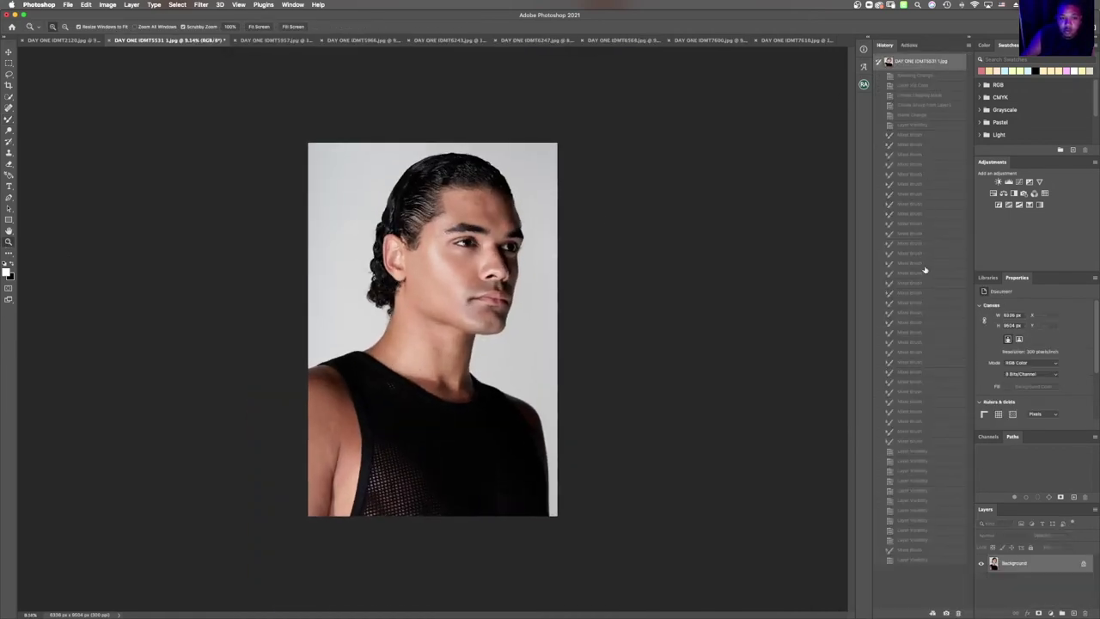
{"action": "left_click", "coordinate": [915, 560]}
{"action": "left_click", "coordinate": [266, 28]}
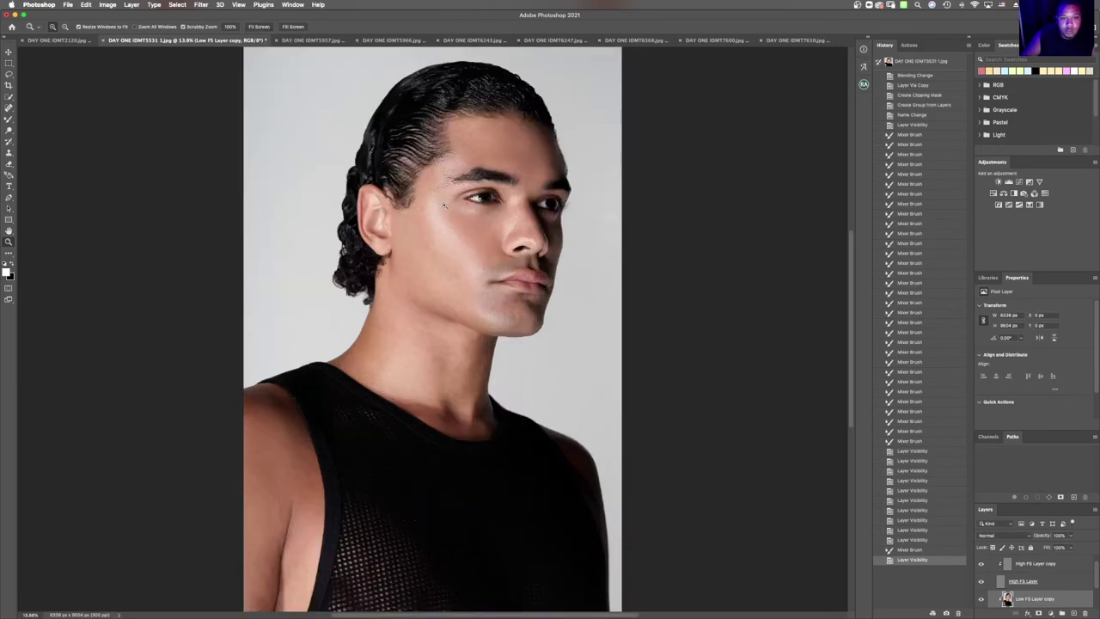
Flatten the frequency separation layers into a single Background layer for healing around the eyes and nose
{"action": "left_click_drag", "start_coordinate": [490, 198], "coordinate": [356, 157]}
{"action": "left_click", "coordinate": [9, 106]}
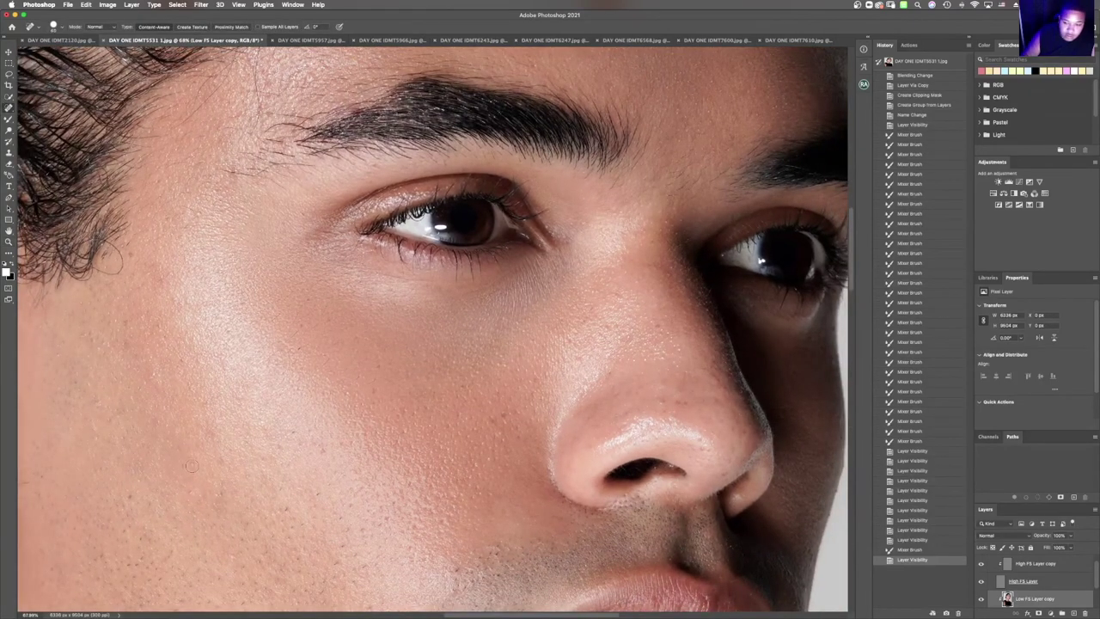
{"action": "right_click", "coordinate": [1066, 592]}
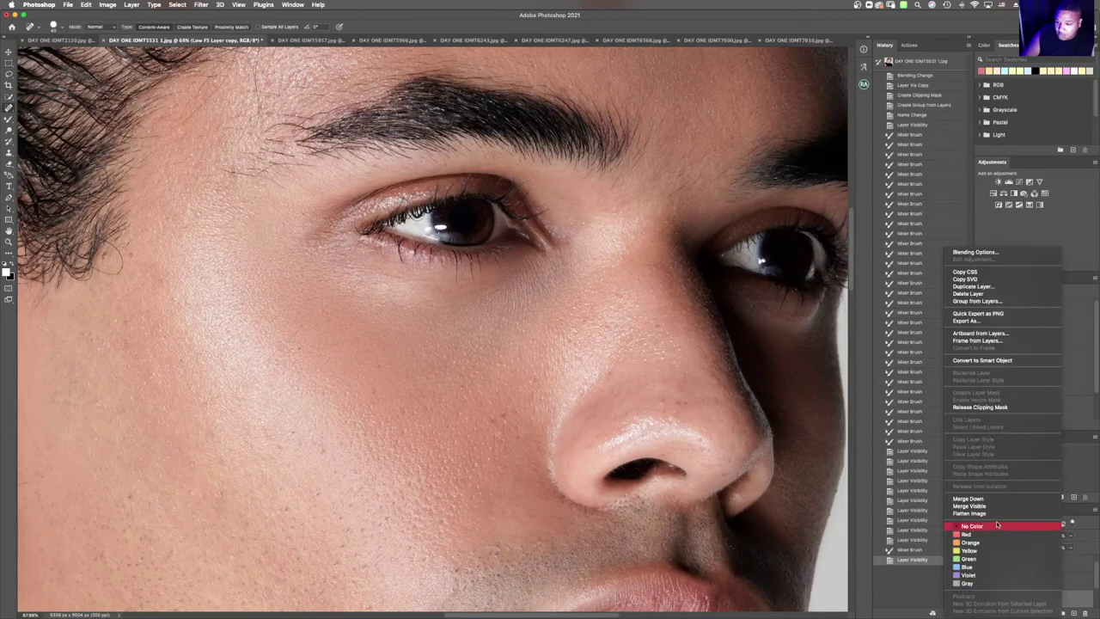
{"action": "key", "text": "Escape"}
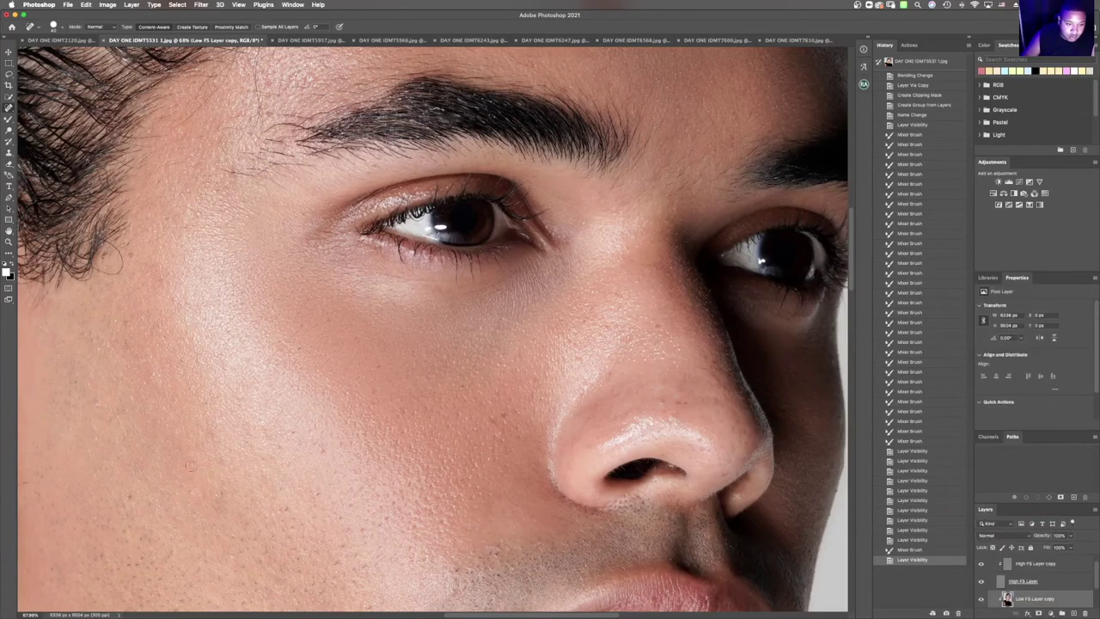
{"action": "key", "text": "ctrl+alt+shift+f"}
Heal the remaining dark spots on the near cheek and the nose with the Spot Healing Brush
{"action": "left_click", "coordinate": [190, 466]}
{"action": "left_click", "coordinate": [504, 413]}
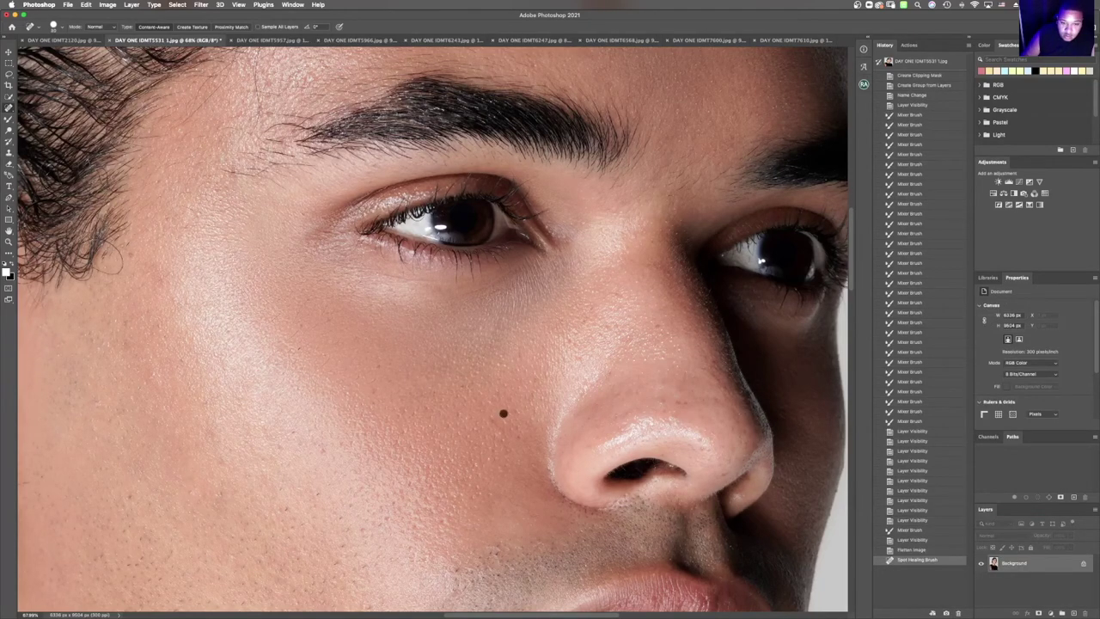
{"action": "left_click", "coordinate": [667, 401]}
{"action": "left_click", "coordinate": [669, 402]}
{"action": "left_click", "coordinate": [668, 412]}
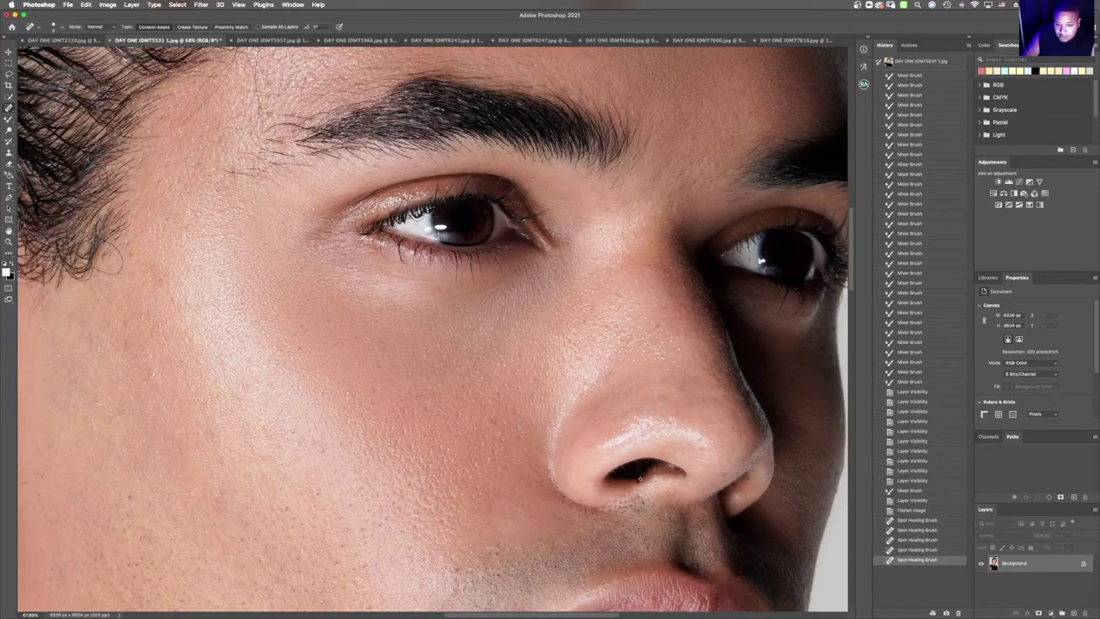
Clean up the small marks along the lower edge of the near nostril with the Spot Healing Brush
{"action": "left_click", "coordinate": [649, 472]}
{"action": "left_click", "coordinate": [658, 472]}
{"action": "left_click", "coordinate": [662, 469]}
{"action": "left_click", "coordinate": [664, 467]}
{"action": "left_click", "coordinate": [666, 465]}
{"action": "left_click", "coordinate": [669, 465]}
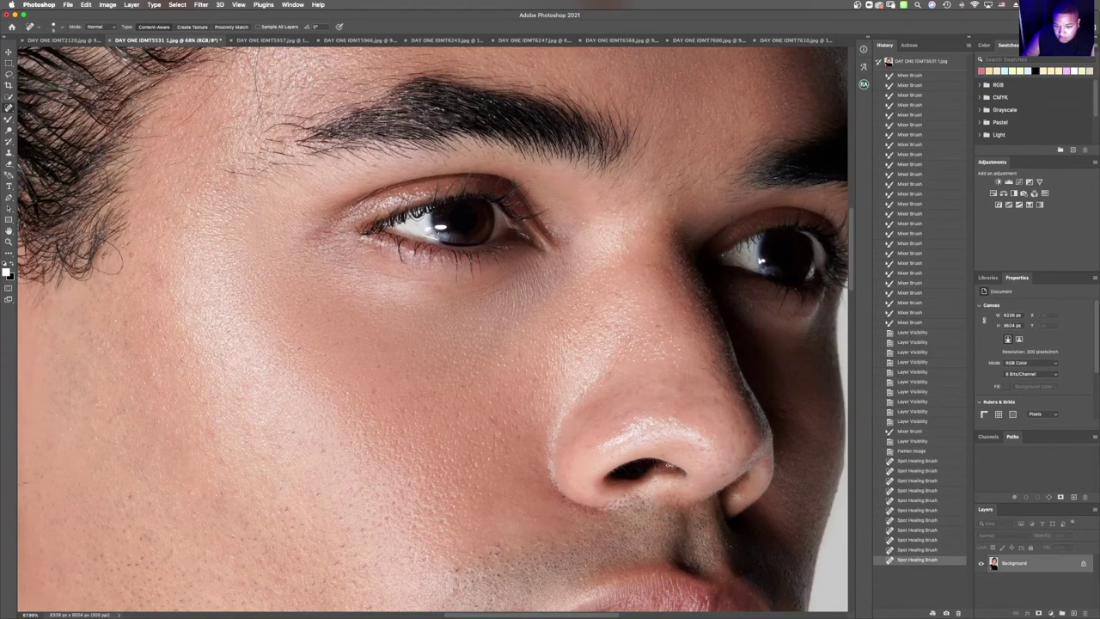
{"action": "left_click", "coordinate": [670, 470]}
{"action": "left_click", "coordinate": [681, 471]}
{"action": "left_click", "coordinate": [674, 470]}
{"action": "left_click", "coordinate": [666, 470]}
{"action": "left_click", "coordinate": [657, 469]}
{"action": "left_click", "coordinate": [657, 469]}
{"action": "left_click", "coordinate": [656, 468]}
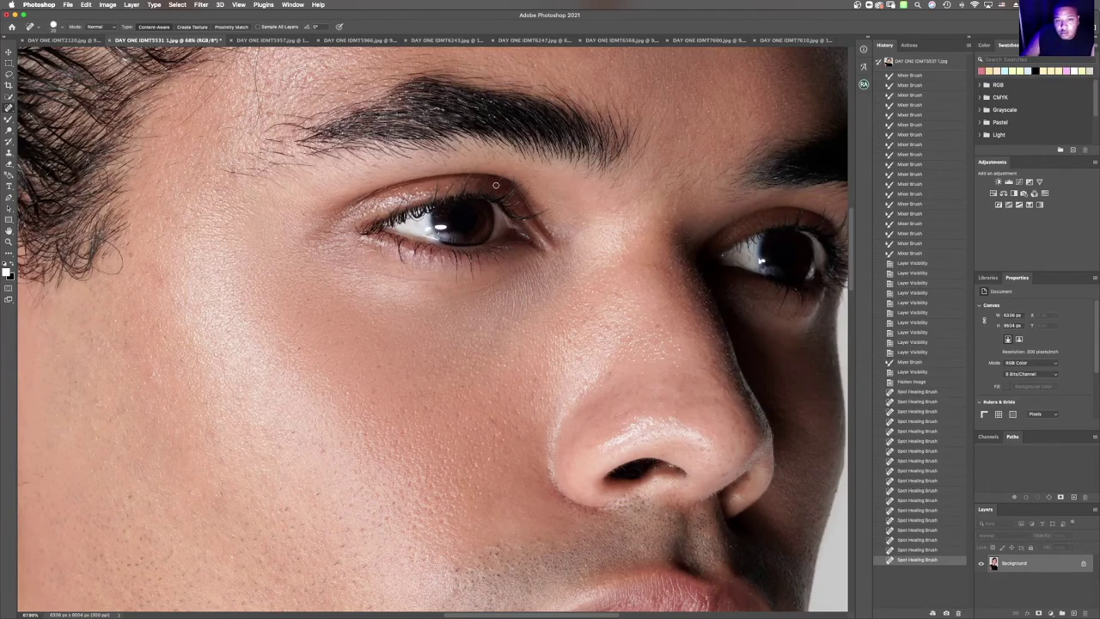
Check the healed face close up and as a whole, and run Action 1 to add the colour-grading adjustment layers
{"action": "left_click", "coordinate": [8, 242]}
{"action": "left_click_drag", "start_coordinate": [404, 284], "coordinate": [373, 287]}
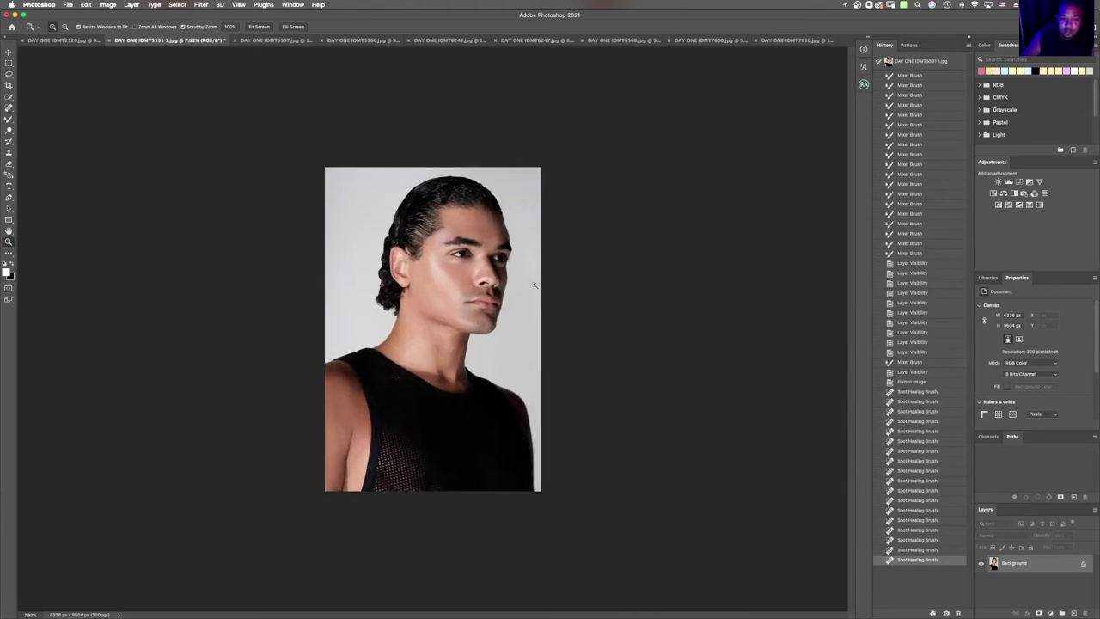
{"action": "left_click_drag", "start_coordinate": [462, 258], "coordinate": [527, 214]}
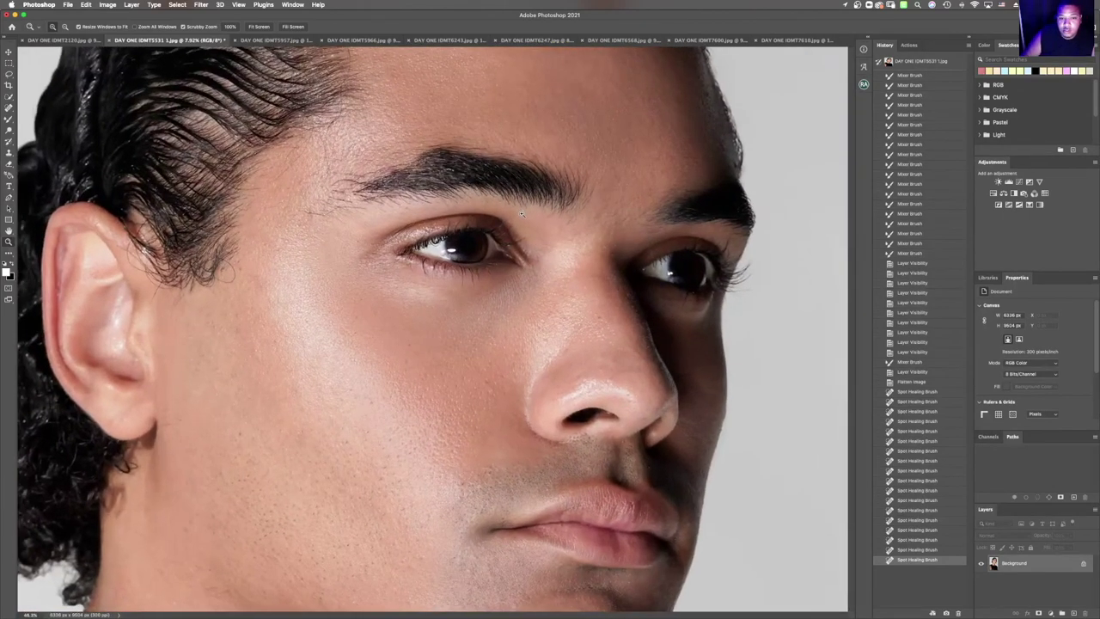
{"action": "left_click_drag", "start_coordinate": [494, 261], "coordinate": [460, 286]}
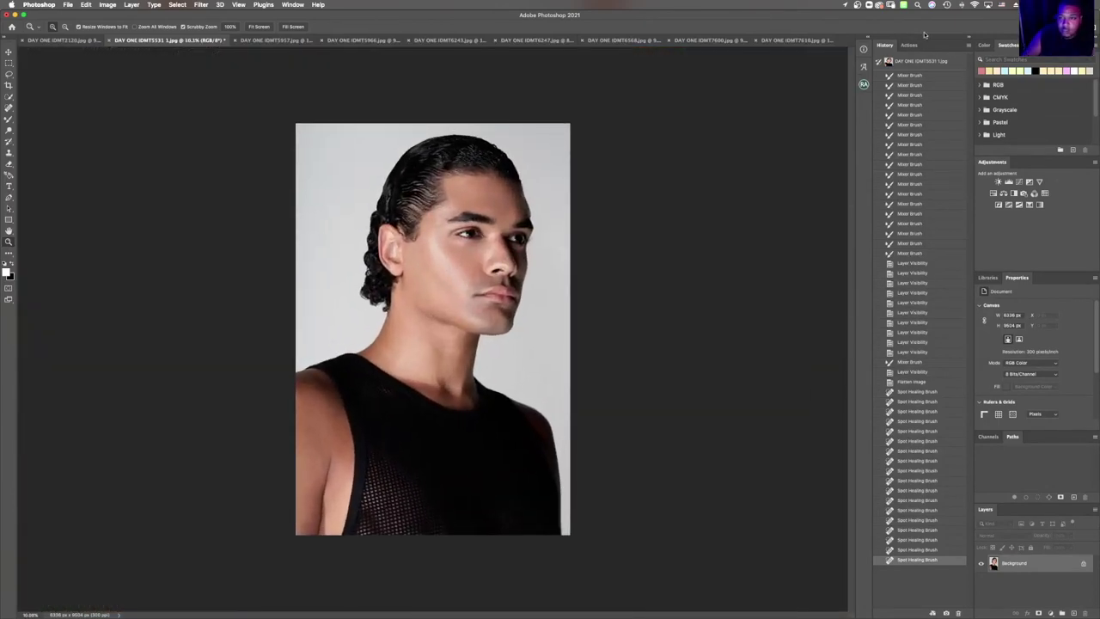
{"action": "left_click", "coordinate": [910, 45]}
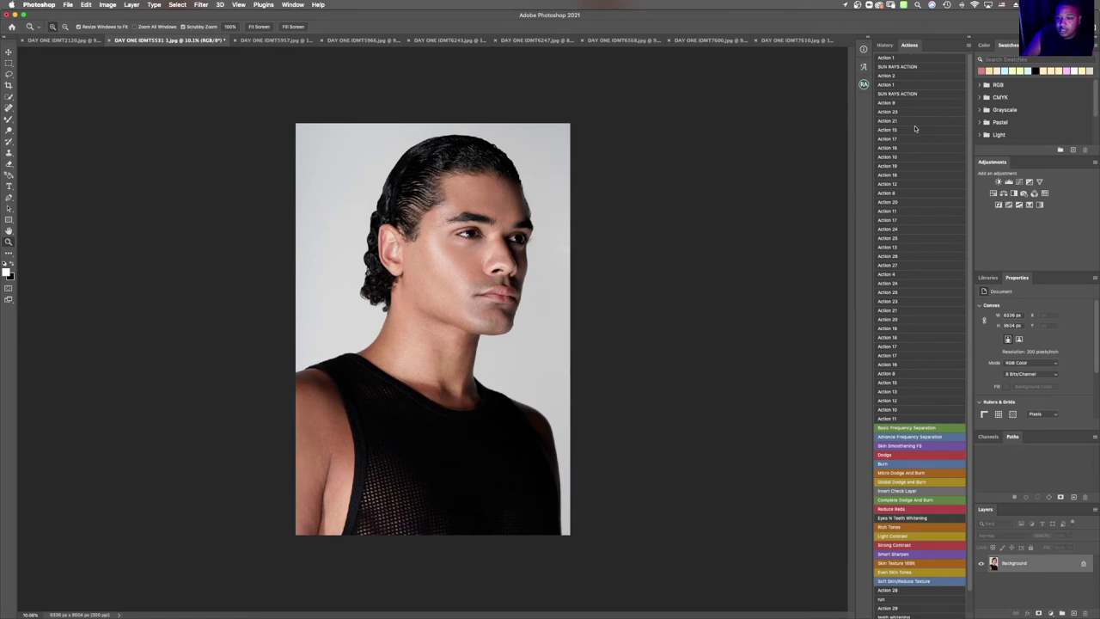
{"action": "left_click", "coordinate": [898, 59]}
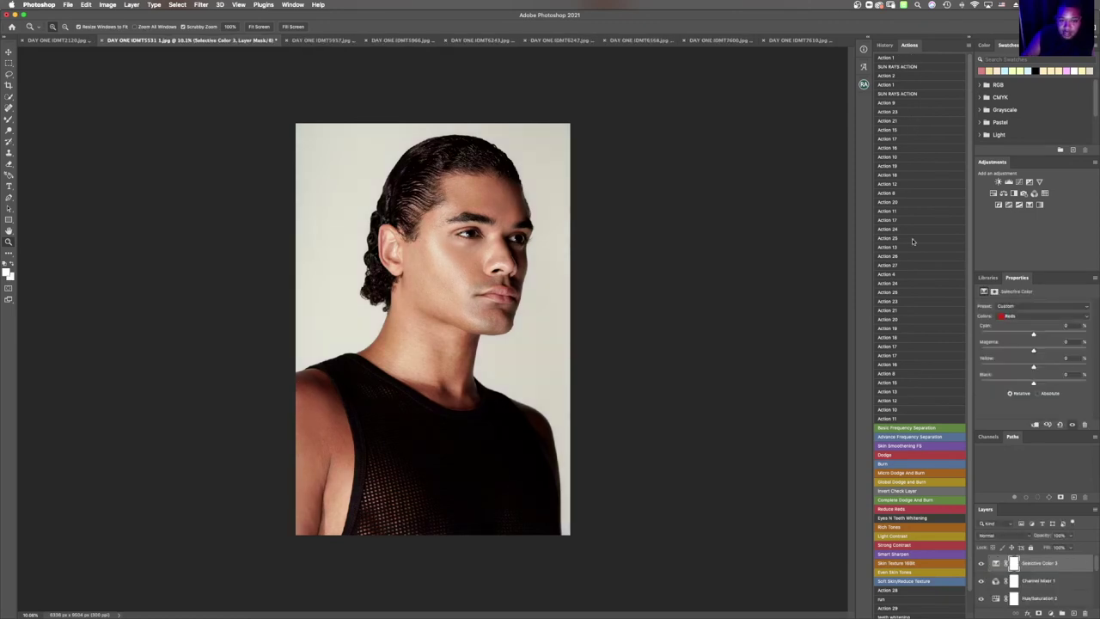
Add a Color Balance adjustment layer with midtones at -16 for cyan–red and +14 for yellow–blue
{"action": "left_click", "coordinate": [1004, 192]}
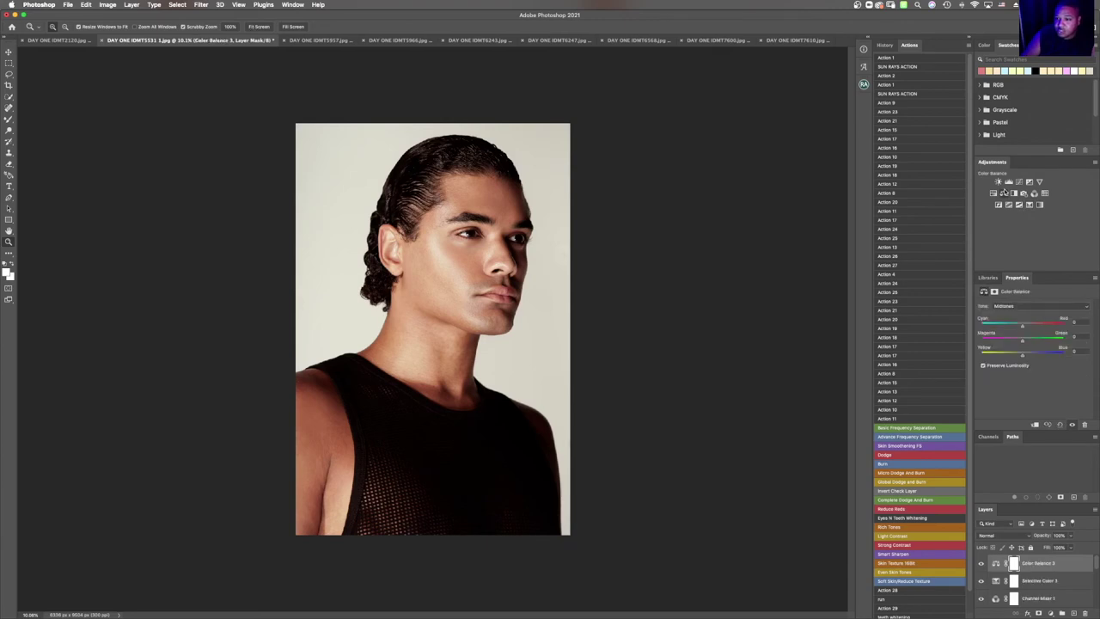
{"action": "left_click", "coordinate": [1029, 355]}
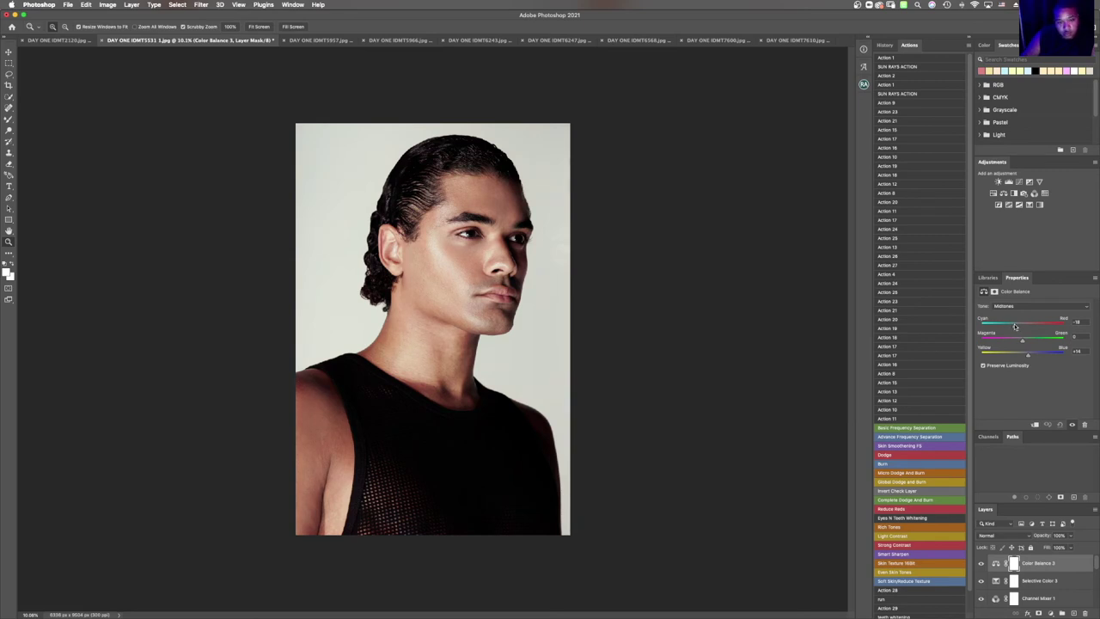
{"action": "mouse_move", "coordinate": [448, 307]}
{"action": "left_mouse_down"}
{"action": "mouse_move", "coordinate": [423, 335]}
{"action": "mouse_move", "coordinate": [437, 314]}
{"action": "left_mouse_up"}
{"action": "scroll", "coordinate": [437, 316], "scroll_direction": "up", "scroll_amount": 3}
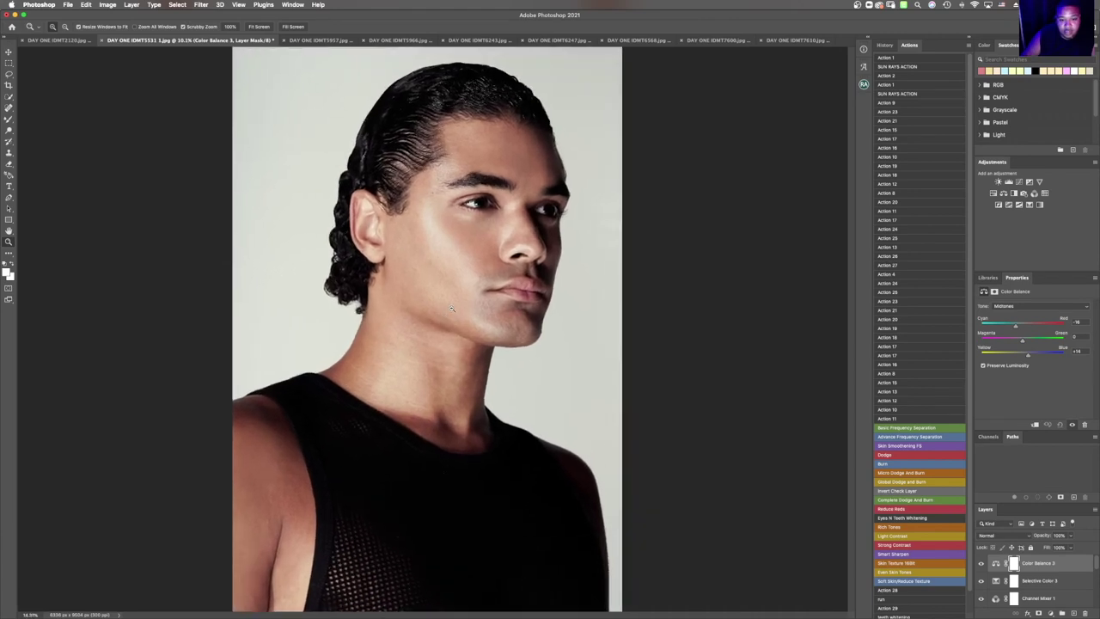
Select the Background layer and merge all visible adjustment layers into it
{"action": "scroll", "coordinate": [1045, 593], "scroll_direction": "down", "scroll_amount": 3}
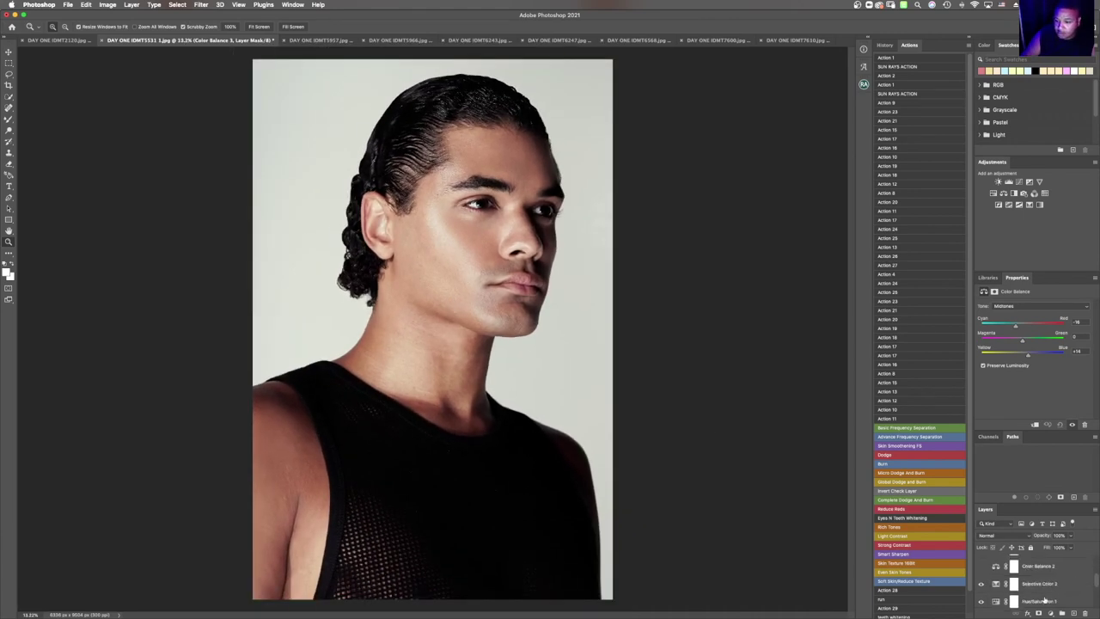
{"action": "left_click", "coordinate": [1044, 604]}
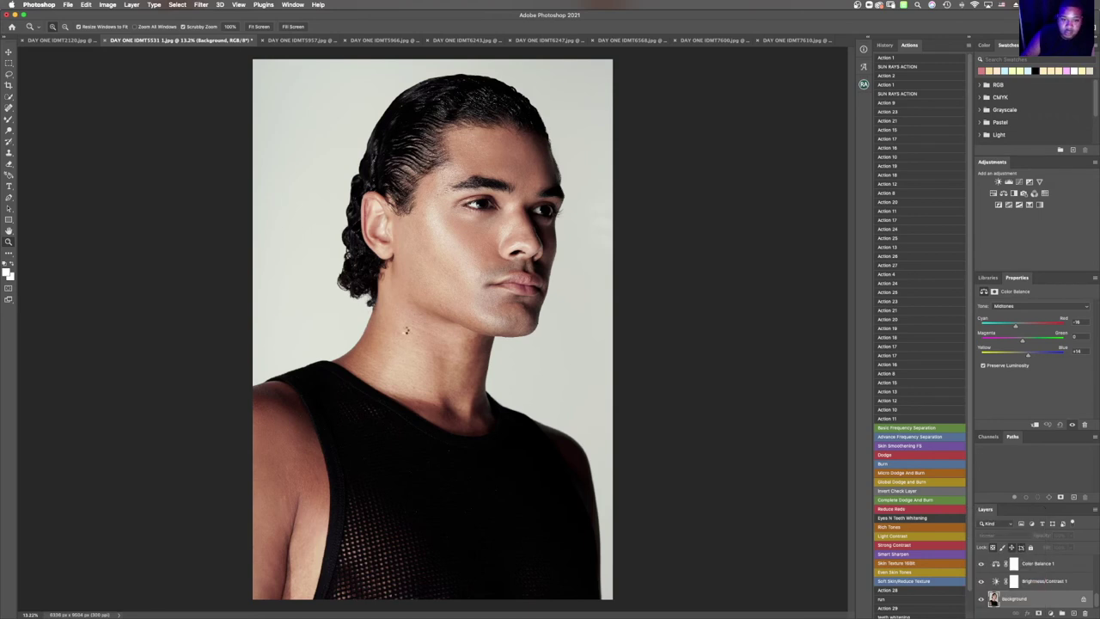
{"action": "key", "text": "super+shift+e"}
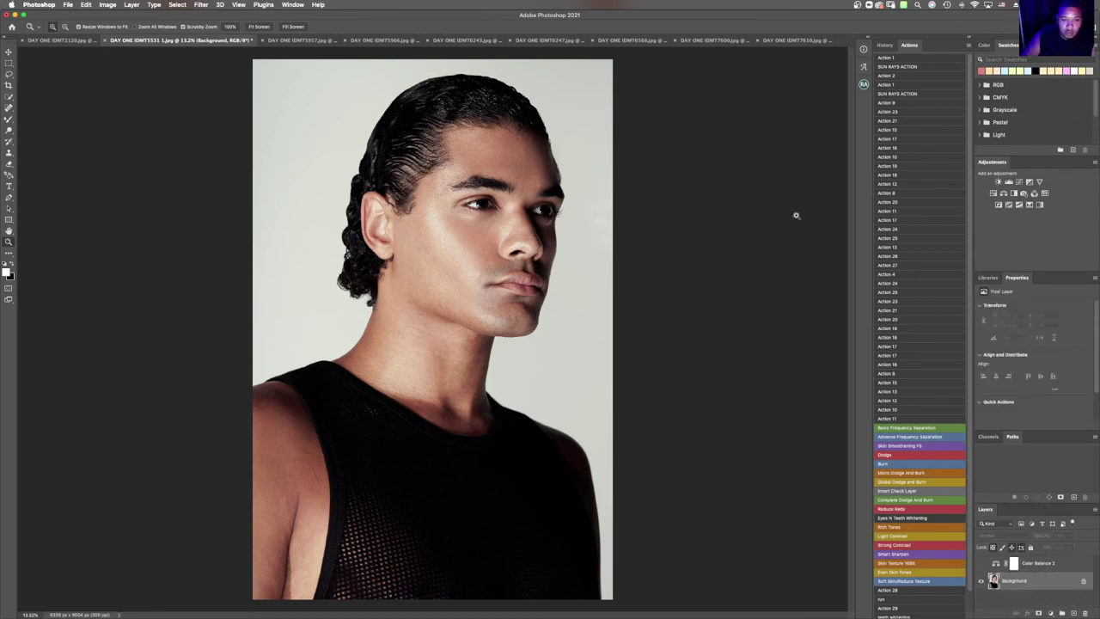
{"action": "left_click", "coordinate": [886, 45]}
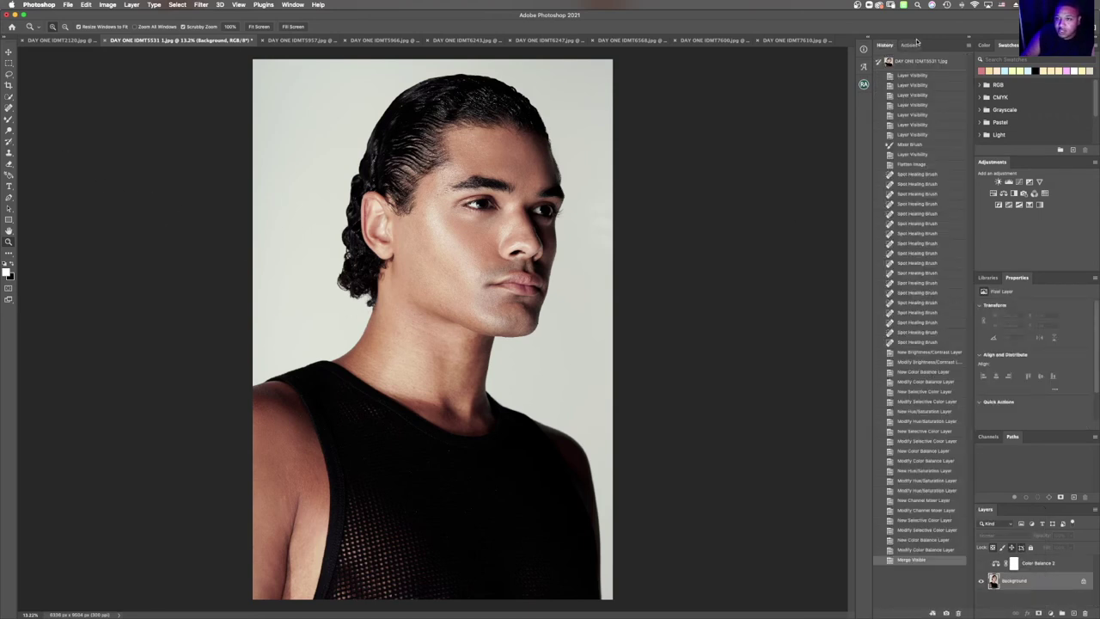
{"action": "left_click", "coordinate": [910, 45]}
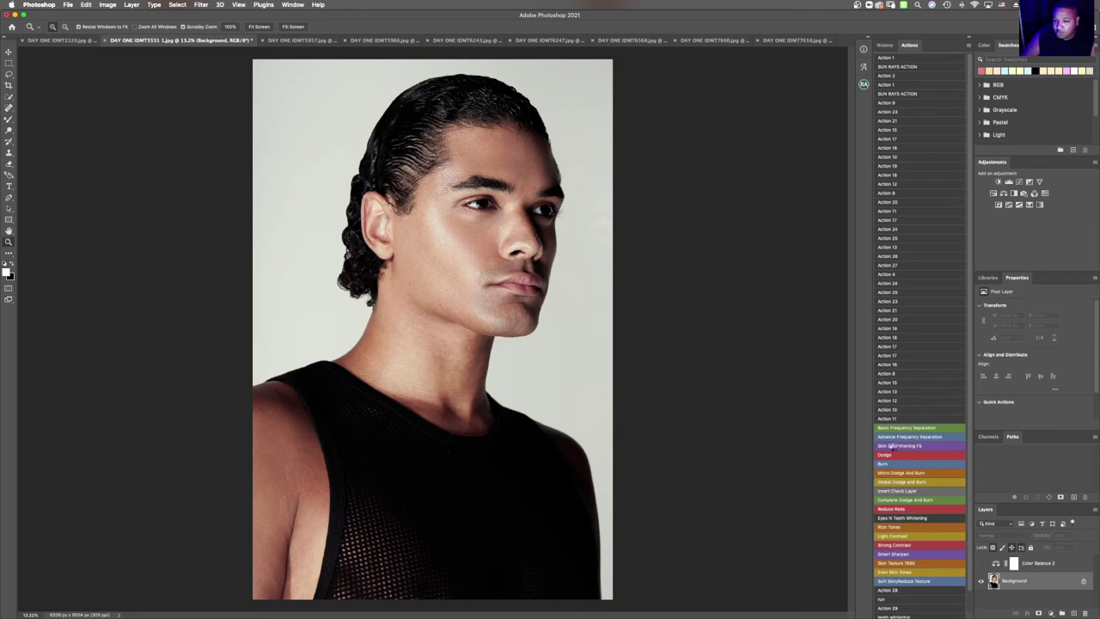
Run the Skin Smoothening FS action and smooth the skin on its Low Layer with the Mixer Brush
{"action": "left_click", "coordinate": [897, 448]}
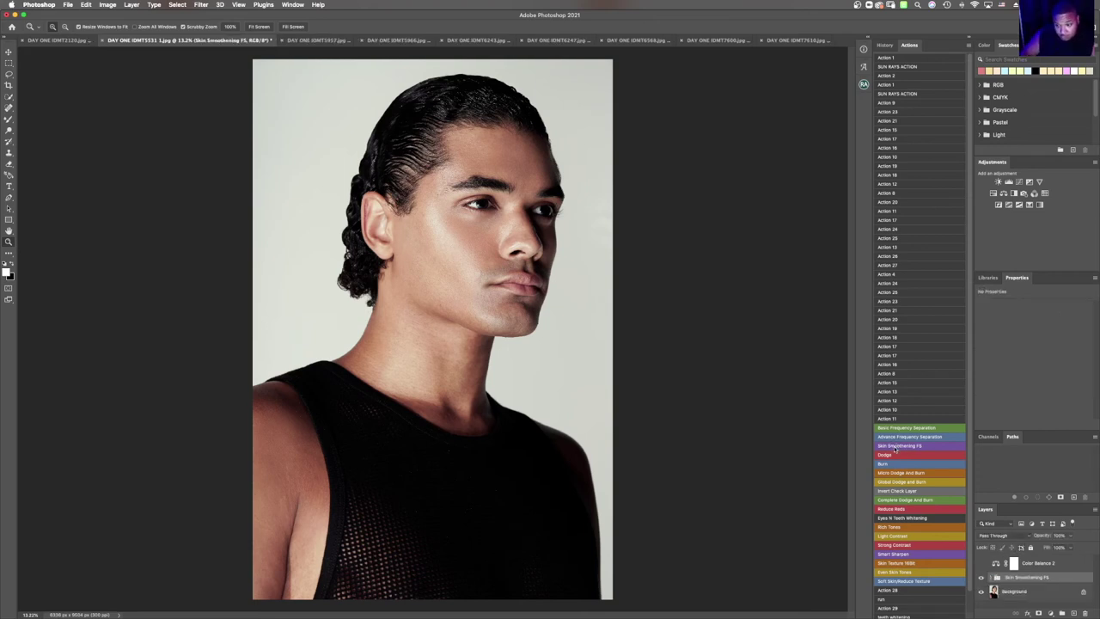
{"action": "left_click", "coordinate": [993, 577]}
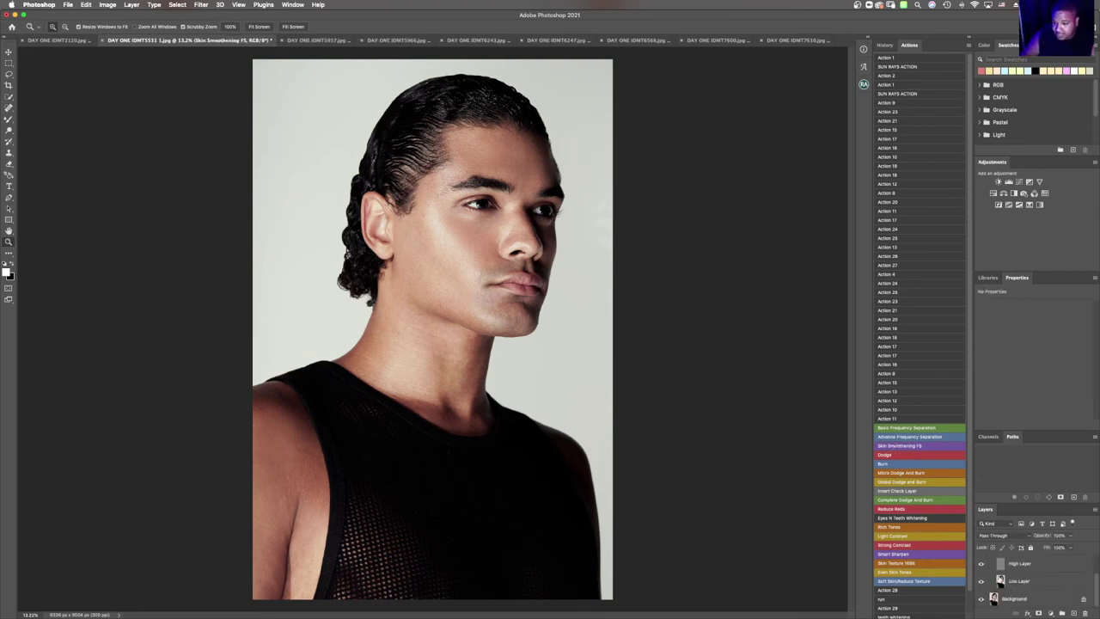
{"action": "left_click", "coordinate": [1006, 588]}
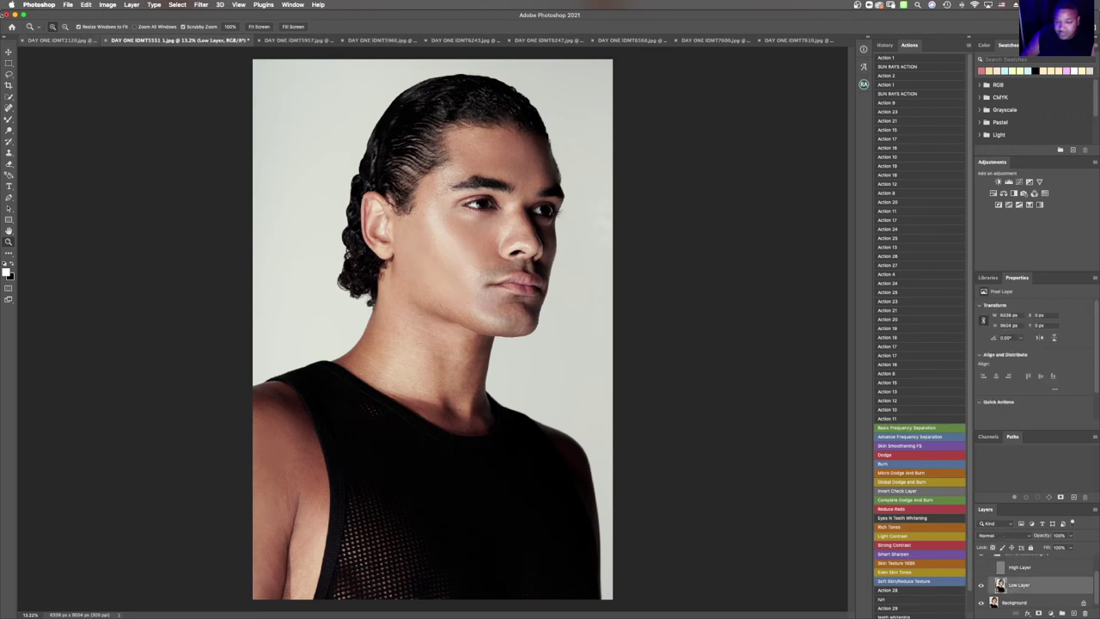
{"action": "left_click", "coordinate": [8, 118]}
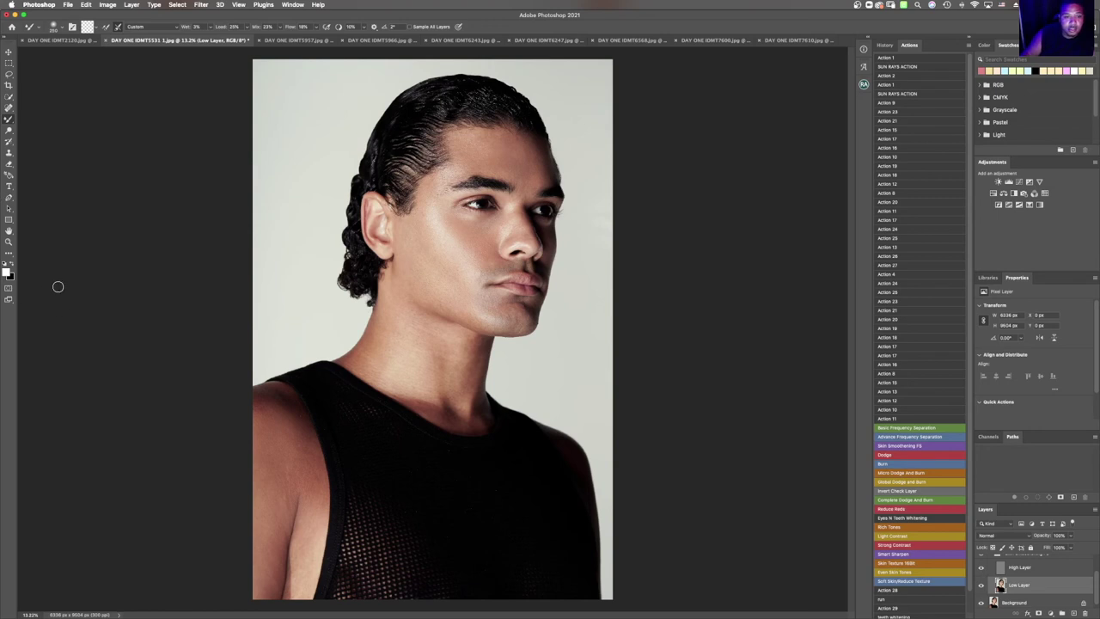
Lighten a spot at the near eye with the Dodge tool and flatten the image
{"action": "left_click", "coordinate": [9, 131]}
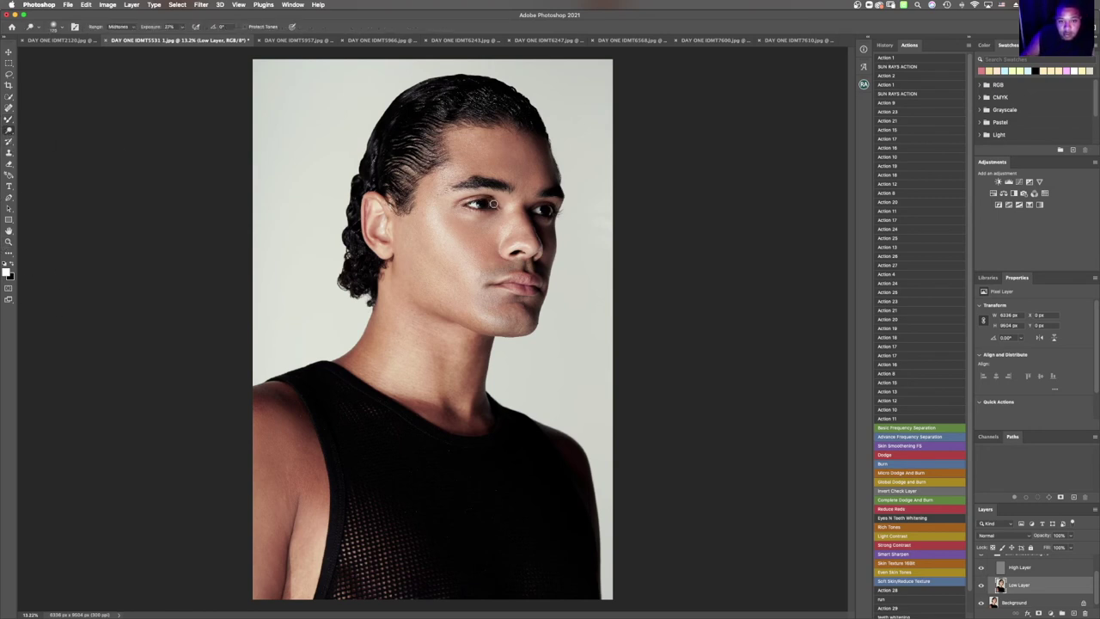
{"action": "scroll", "coordinate": [1016, 593], "scroll_direction": "down", "scroll_amount": 1}
{"action": "right_click", "coordinate": [1024, 602]}
{"action": "left_click", "coordinate": [1007, 593]}
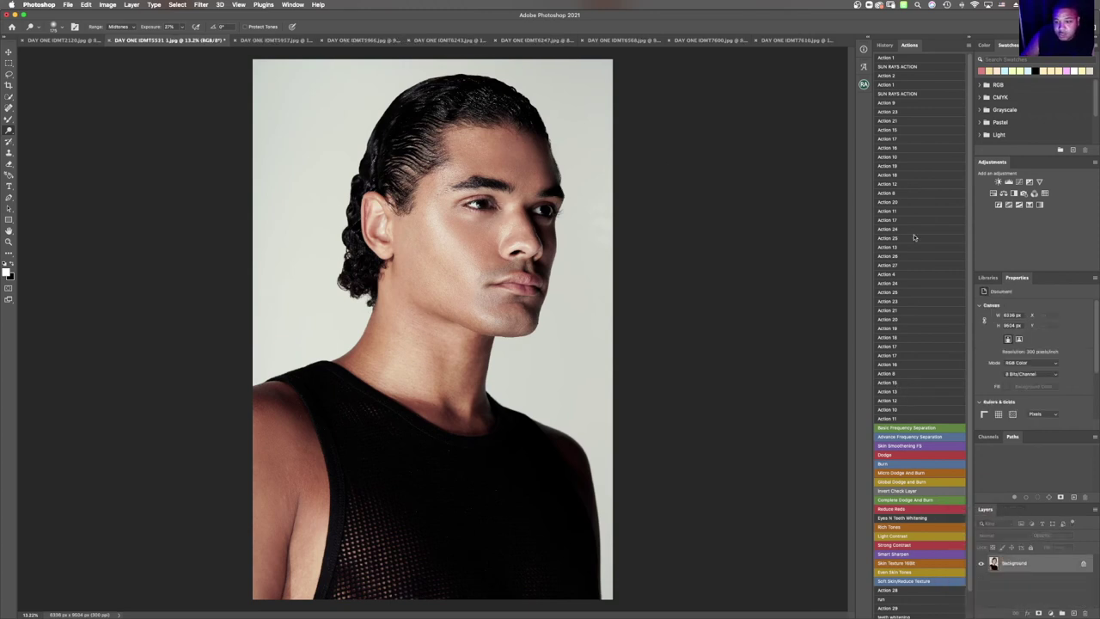
Bring up the edit history and brighten the far eye and its inner corner with the Dodge tool
{"action": "left_click", "coordinate": [884, 44]}
{"action": "left_click", "coordinate": [915, 550]}
{"action": "left_click_drag", "start_coordinate": [534, 205], "coordinate": [558, 208]}
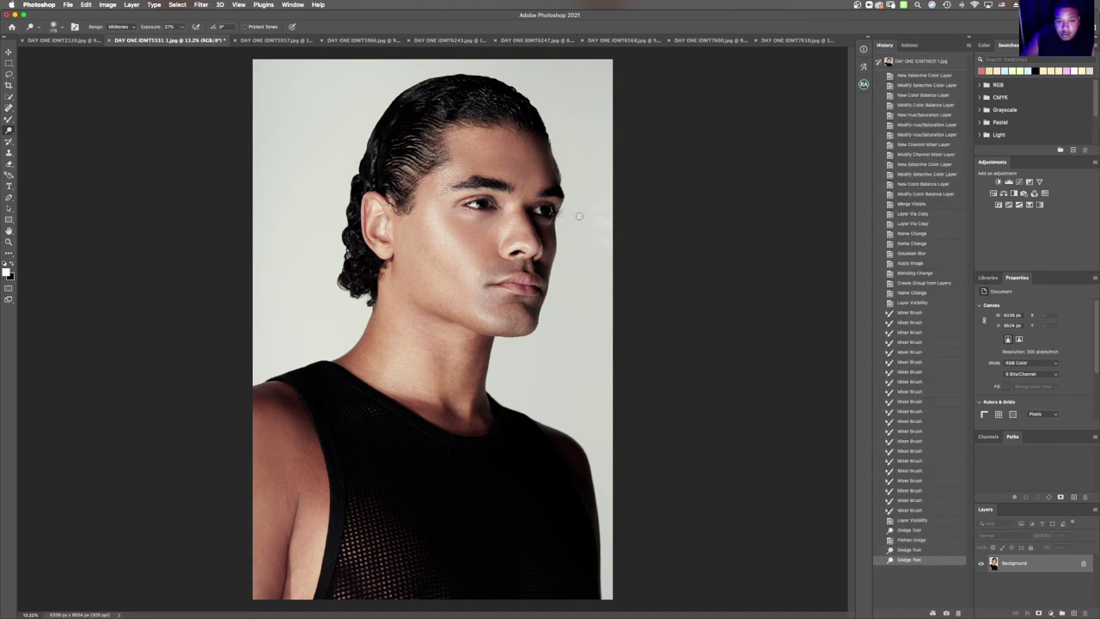
{"action": "left_click", "coordinate": [529, 209]}
{"action": "mouse_move", "coordinate": [527, 208]}
{"action": "left_mouse_down"}
{"action": "mouse_move", "coordinate": [552, 250]}
{"action": "mouse_move", "coordinate": [541, 220]}
{"action": "mouse_move", "coordinate": [555, 241]}
{"action": "mouse_move", "coordinate": [553, 221]}
{"action": "mouse_move", "coordinate": [572, 211]}
{"action": "mouse_move", "coordinate": [561, 246]}
{"action": "mouse_move", "coordinate": [528, 218]}
{"action": "left_mouse_up"}
Lighten the shadowed skin beside the mouth and down the far side of the chin with the Dodge tool
{"action": "mouse_move", "coordinate": [544, 271]}
{"action": "left_mouse_down"}
{"action": "mouse_move", "coordinate": [544, 283]}
{"action": "mouse_move", "coordinate": [537, 265]}
{"action": "left_mouse_up"}
{"action": "left_click", "coordinate": [537, 287]}
{"action": "left_click", "coordinate": [530, 305]}
{"action": "left_click", "coordinate": [537, 318]}
{"action": "left_click_drag", "start_coordinate": [537, 318], "coordinate": [530, 289]}
{"action": "left_click", "coordinate": [532, 314]}
{"action": "left_click", "coordinate": [551, 283]}
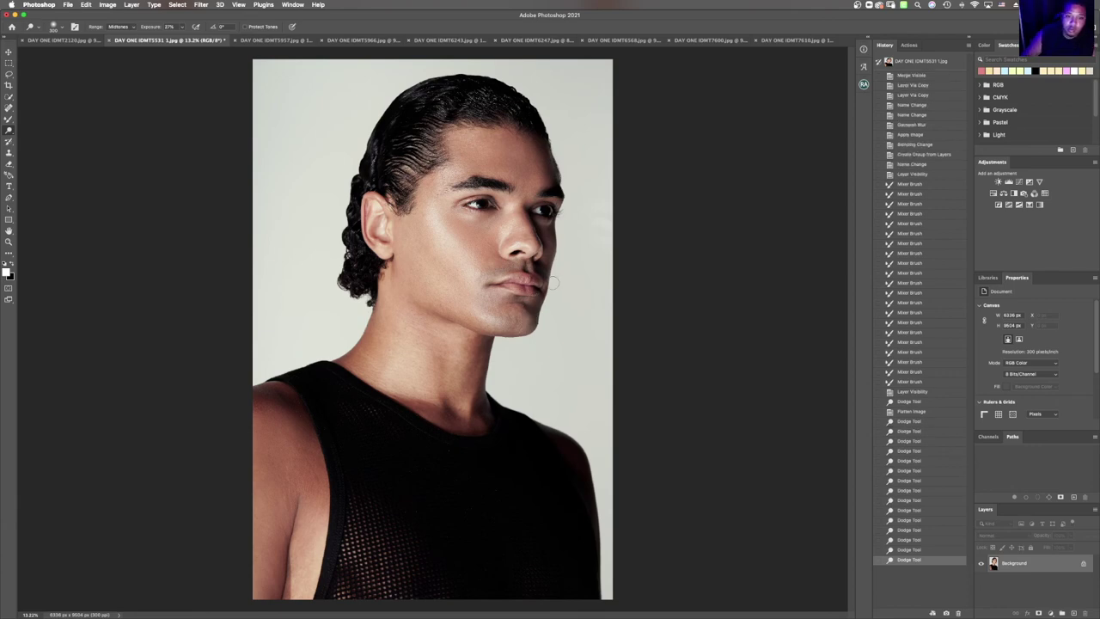
Heal the stray hairs and bright specks below and along the inner wall of the near nostril with the Spot Healing Brush
{"action": "key", "text": "z"}
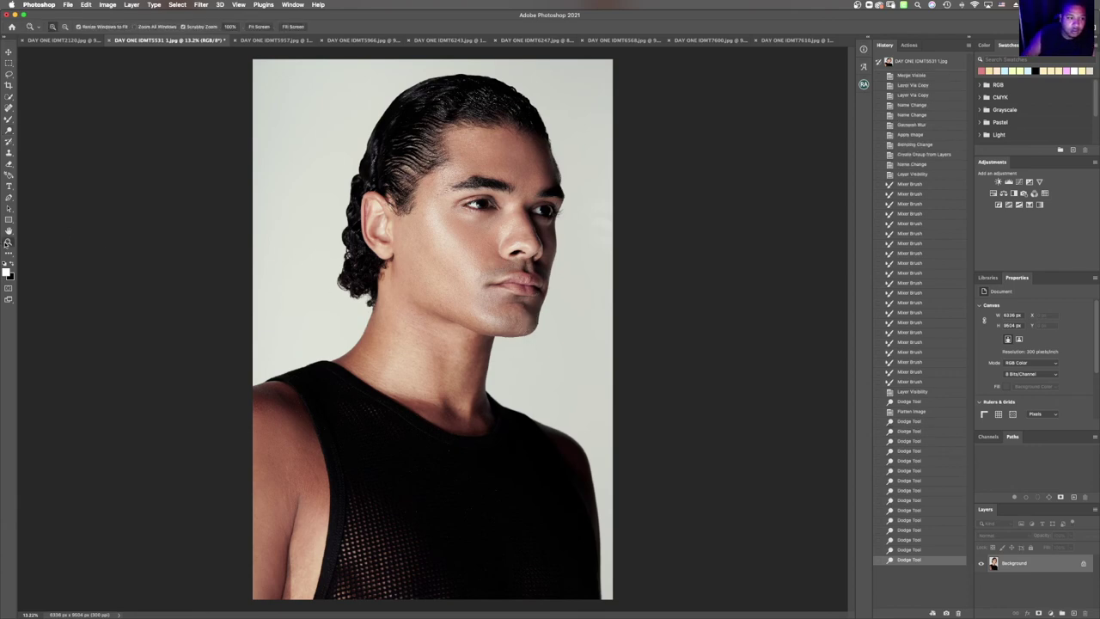
{"action": "mouse_move", "coordinate": [527, 268]}
{"action": "left_mouse_down"}
{"action": "mouse_move", "coordinate": [562, 221]}
{"action": "mouse_move", "coordinate": [620, 193]}
{"action": "left_mouse_up"}
{"action": "left_click", "coordinate": [9, 108]}
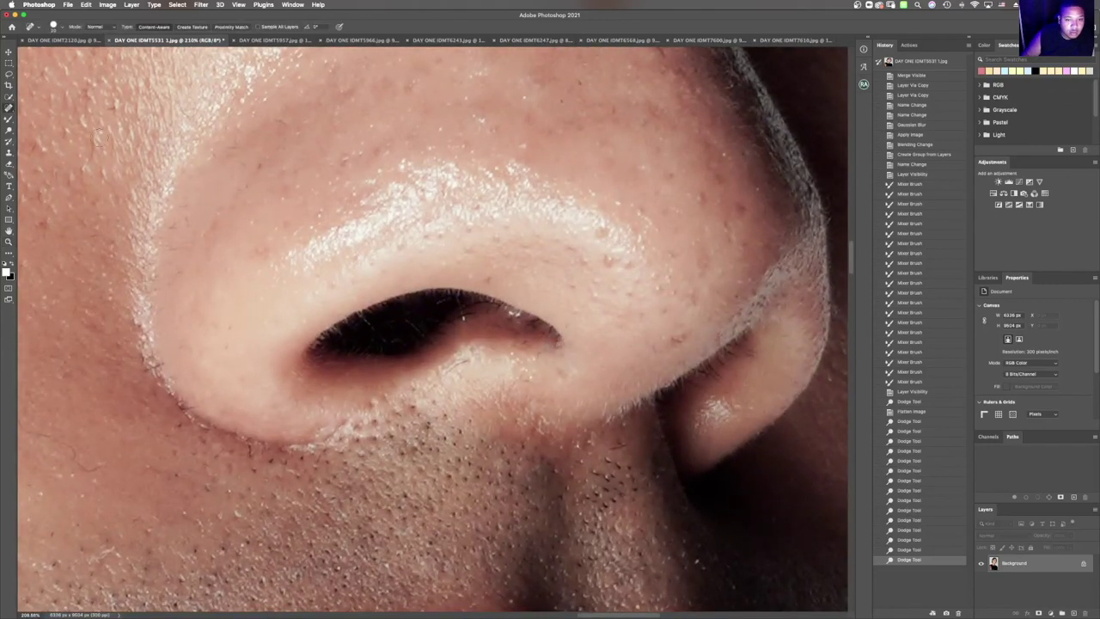
{"action": "left_click_drag", "start_coordinate": [442, 380], "coordinate": [488, 349]}
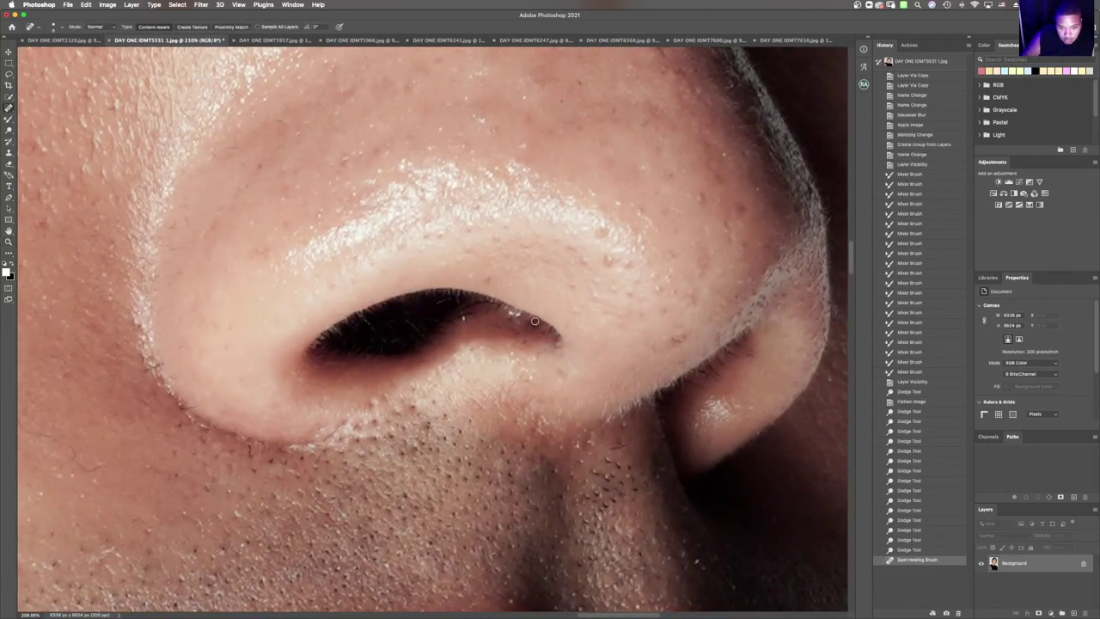
{"action": "left_click_drag", "start_coordinate": [517, 316], "coordinate": [507, 314]}
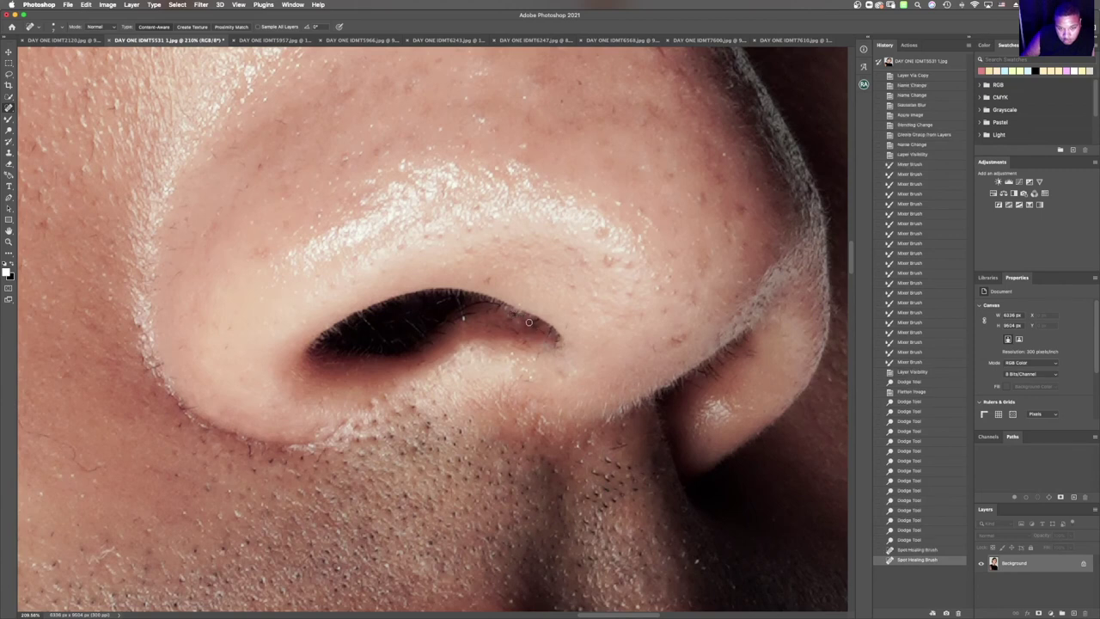
{"action": "left_click", "coordinate": [516, 317]}
{"action": "left_click", "coordinate": [510, 318]}
{"action": "left_click", "coordinate": [514, 322]}
{"action": "left_click", "coordinate": [513, 328]}
{"action": "left_click", "coordinate": [514, 330]}
{"action": "left_click", "coordinate": [494, 330]}
{"action": "left_click", "coordinate": [466, 317]}
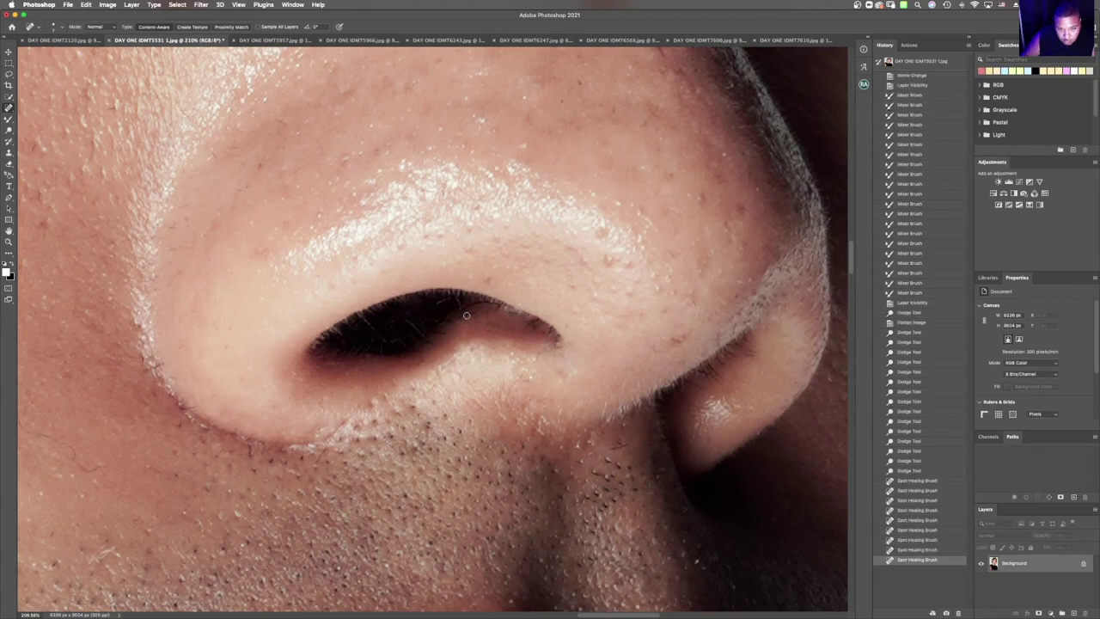
Remove the fine hairs inside the dark opening and along the upper rim of the near nostril with the Spot Healing Brush
{"action": "left_click", "coordinate": [472, 311]}
{"action": "left_click_drag", "start_coordinate": [473, 303], "coordinate": [500, 308]}
{"action": "left_click", "coordinate": [443, 334]}
{"action": "left_click", "coordinate": [435, 340]}
{"action": "left_click", "coordinate": [425, 331]}
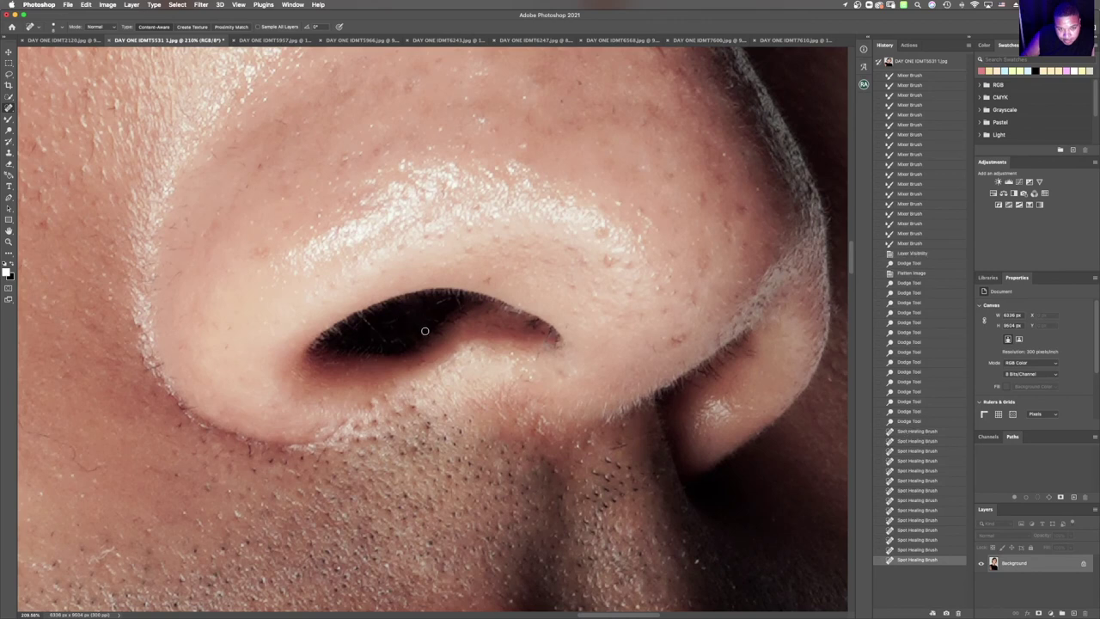
{"action": "left_click", "coordinate": [371, 325]}
{"action": "left_click", "coordinate": [441, 302]}
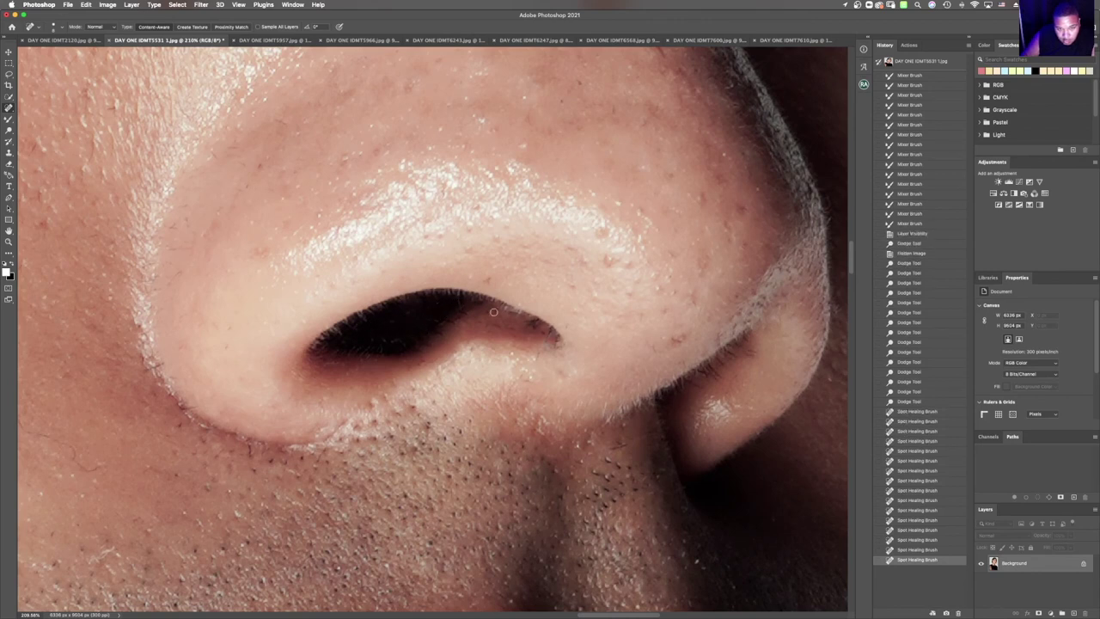
Heal the small blemishes on the tip and underside of the nose
{"action": "mouse_move", "coordinate": [680, 336]}
{"action": "left_mouse_down"}
{"action": "mouse_move", "coordinate": [665, 344]}
{"action": "mouse_move", "coordinate": [683, 328]}
{"action": "left_mouse_up"}
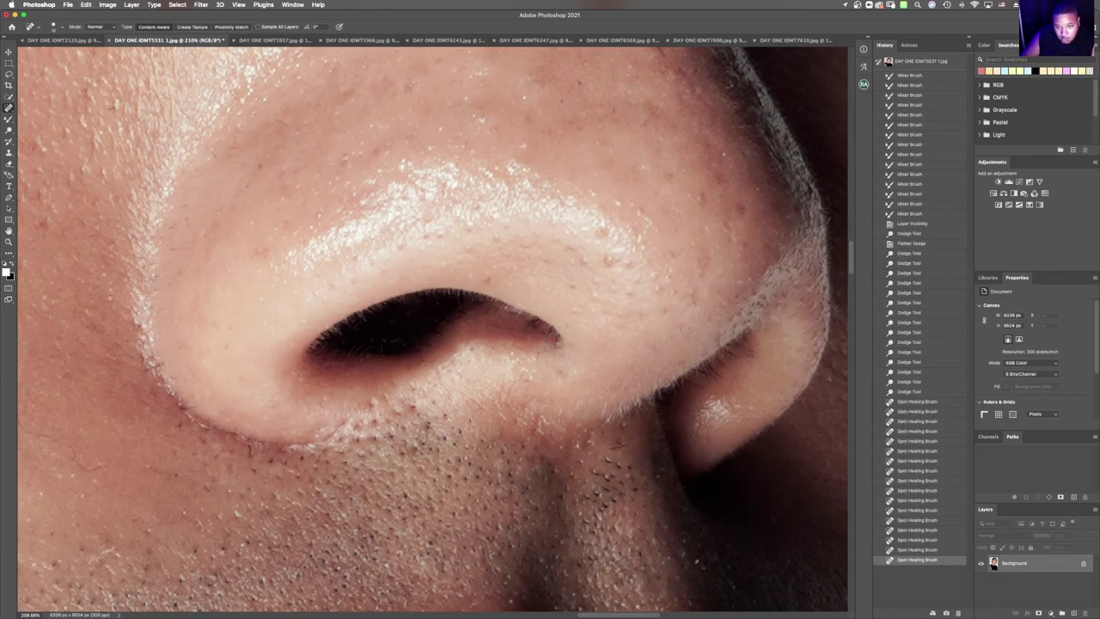
{"action": "left_click", "coordinate": [608, 262]}
{"action": "left_click", "coordinate": [632, 265]}
{"action": "left_click", "coordinate": [654, 348]}
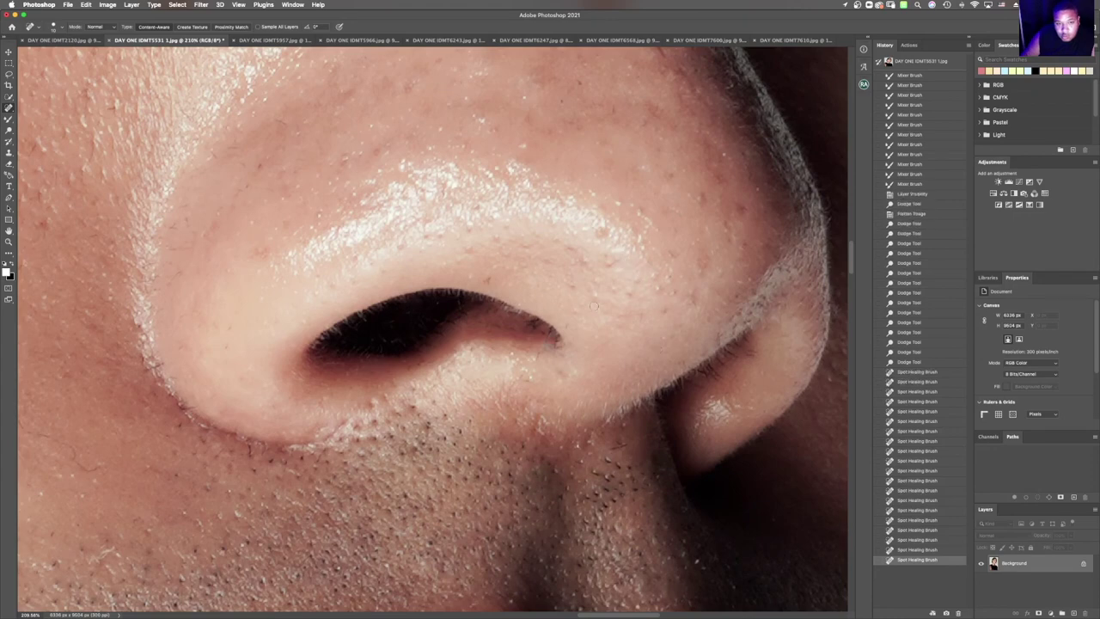
Review the whole portrait and select the man automatically with Select Subject
{"action": "left_click", "coordinate": [9, 242]}
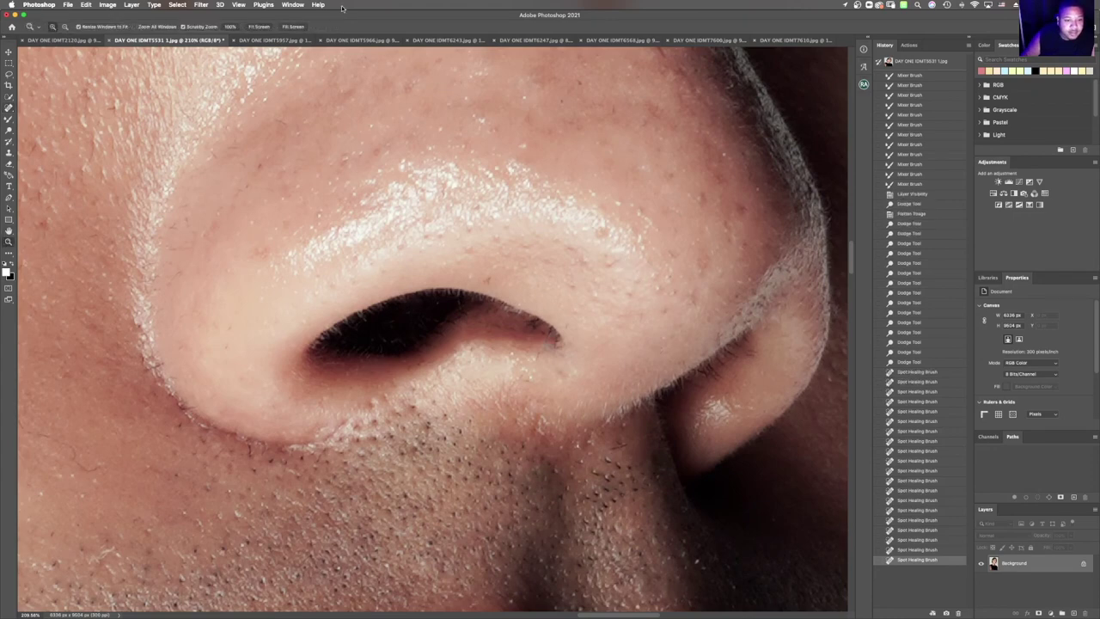
{"action": "left_click", "coordinate": [260, 26]}
{"action": "mouse_move", "coordinate": [437, 185]}
{"action": "left_mouse_down"}
{"action": "mouse_move", "coordinate": [401, 188]}
{"action": "mouse_move", "coordinate": [430, 192]}
{"action": "left_mouse_up"}
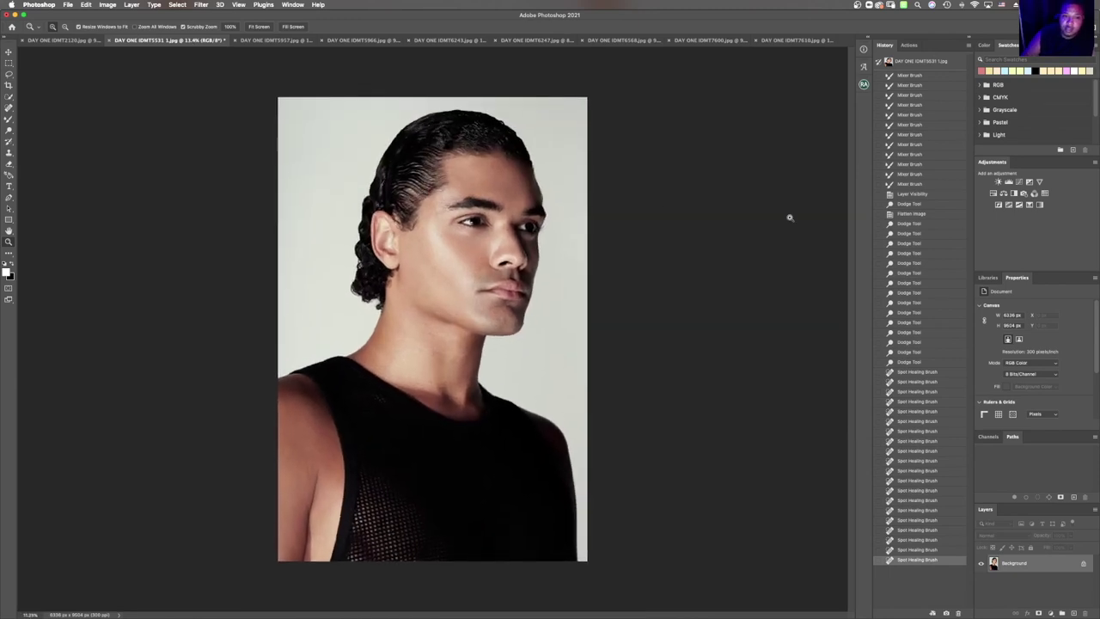
{"action": "left_click", "coordinate": [7, 86]}
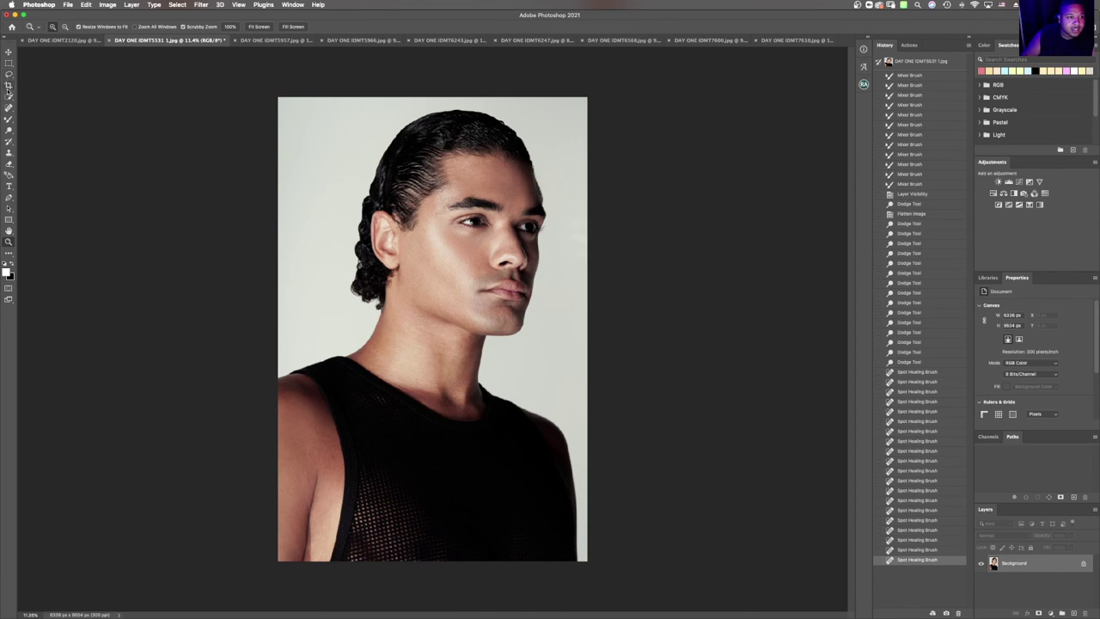
{"action": "left_click", "coordinate": [9, 96]}
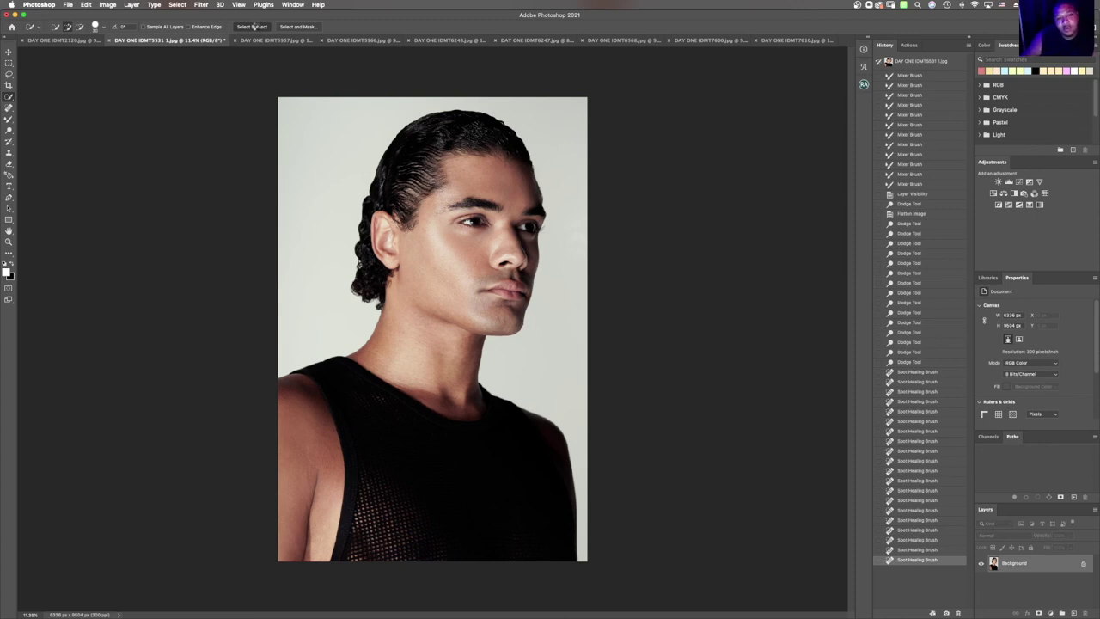
{"action": "left_click", "coordinate": [254, 27]}
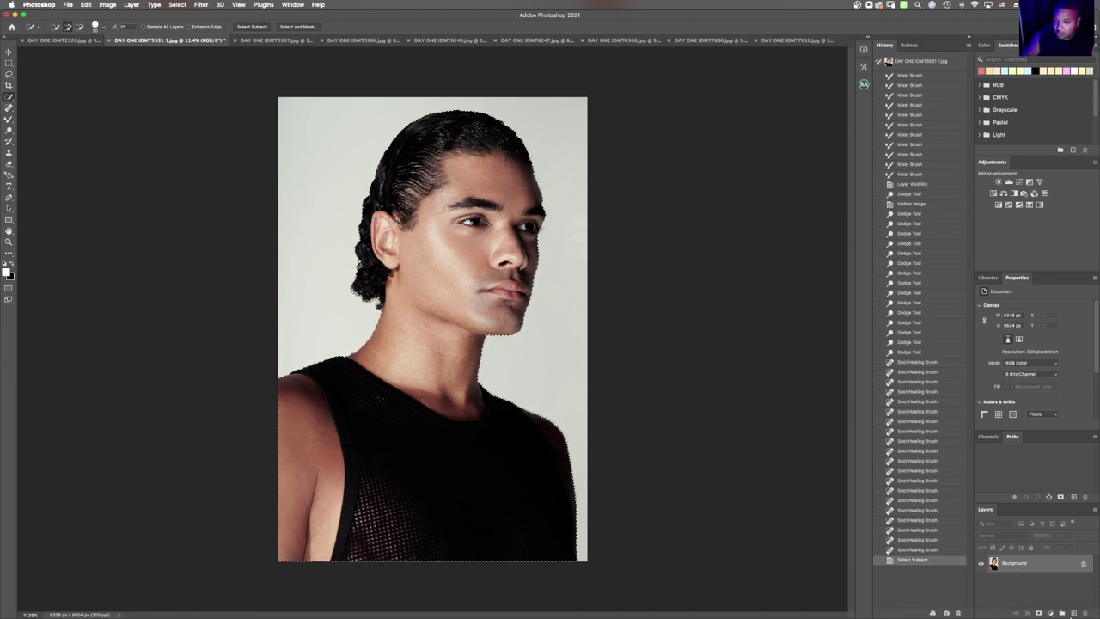
Add a Solid Color fill layer in pale cyan (RGB 231, 255, 254) from the selection
{"action": "left_click", "coordinate": [1052, 612]}
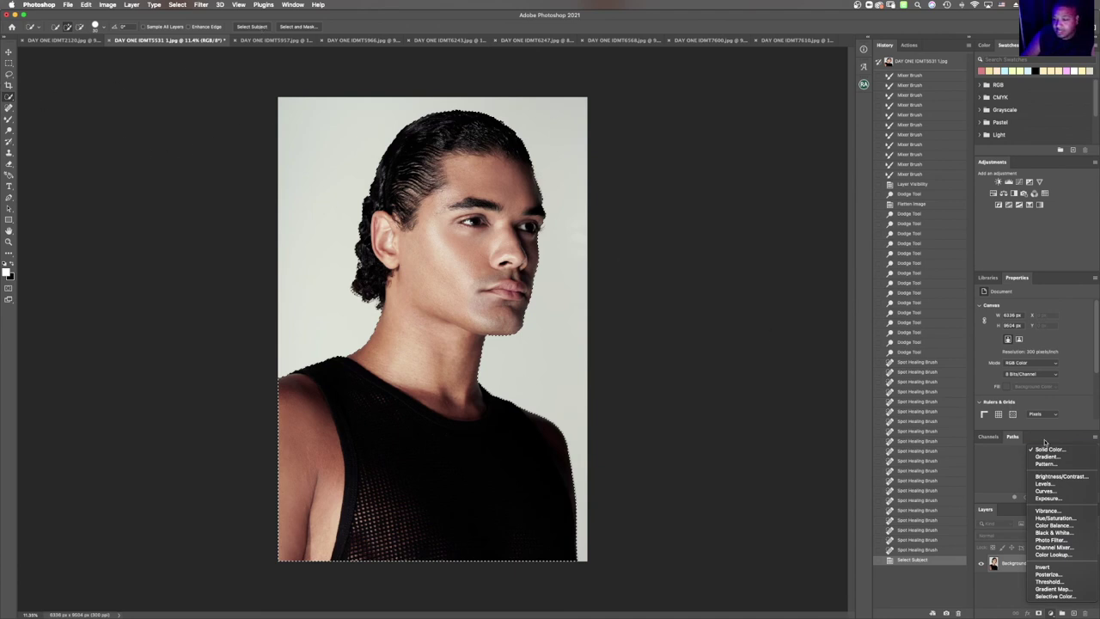
{"action": "left_click", "coordinate": [1050, 450]}
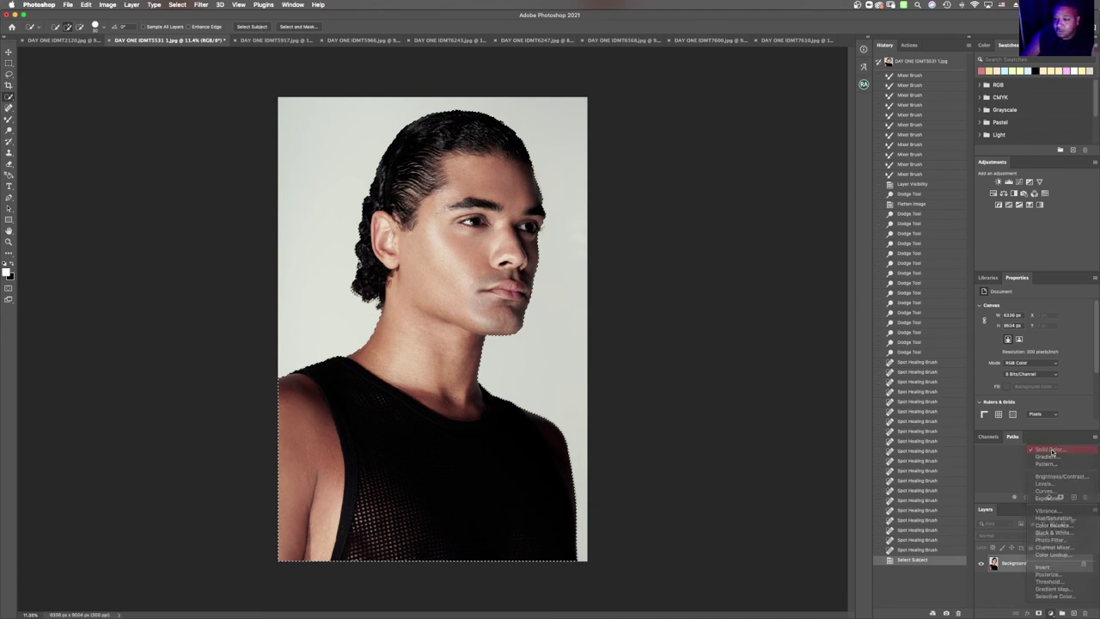
{"action": "left_click_drag", "start_coordinate": [812, 377], "coordinate": [812, 381]}
{"action": "mouse_move", "coordinate": [748, 328]}
{"action": "left_mouse_down"}
{"action": "mouse_move", "coordinate": [680, 303]}
{"action": "mouse_move", "coordinate": [697, 315]}
{"action": "left_mouse_up"}
{"action": "left_click", "coordinate": [883, 322]}
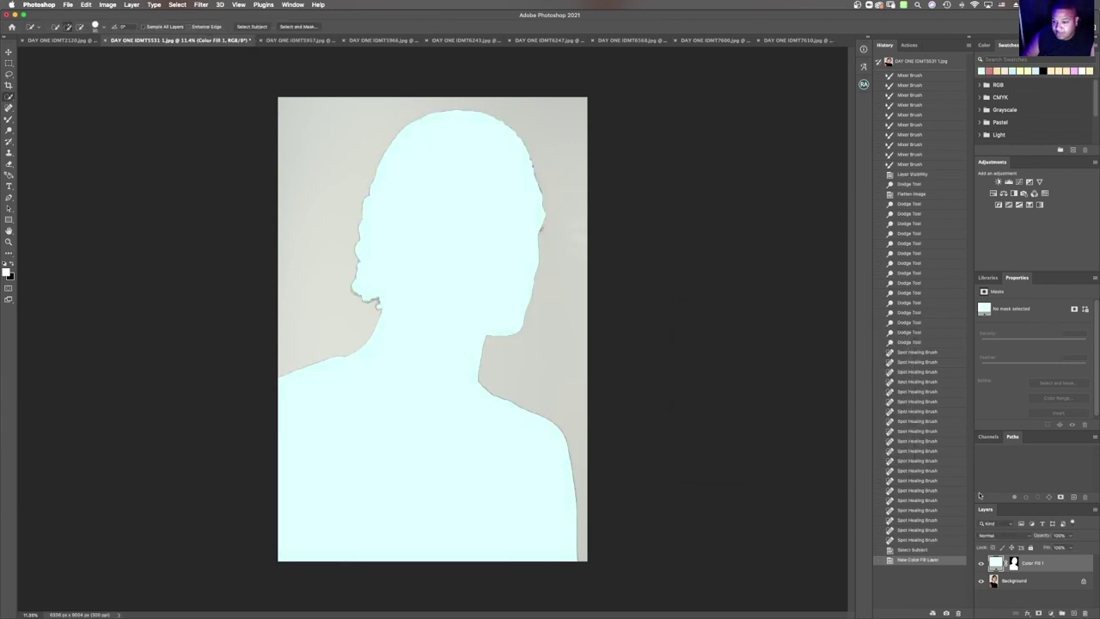
Set the color fill layer's blending mode to Multiply and invert its mask so the tint covers the backdrop
{"action": "left_click", "coordinate": [995, 535]}
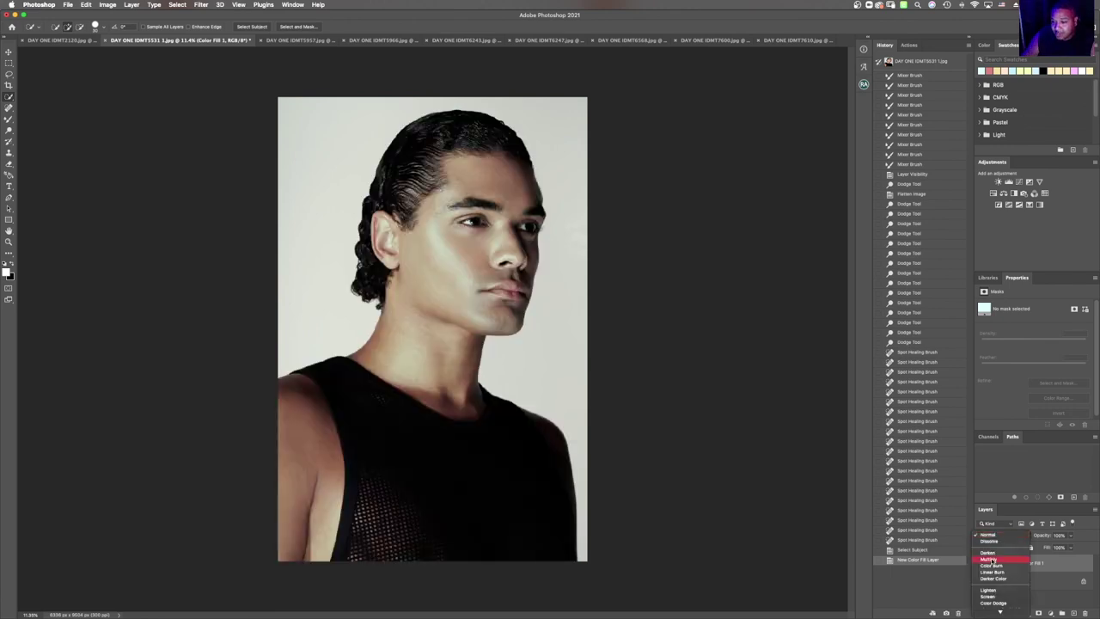
{"action": "left_click", "coordinate": [1001, 563]}
{"action": "left_click", "coordinate": [1013, 563]}
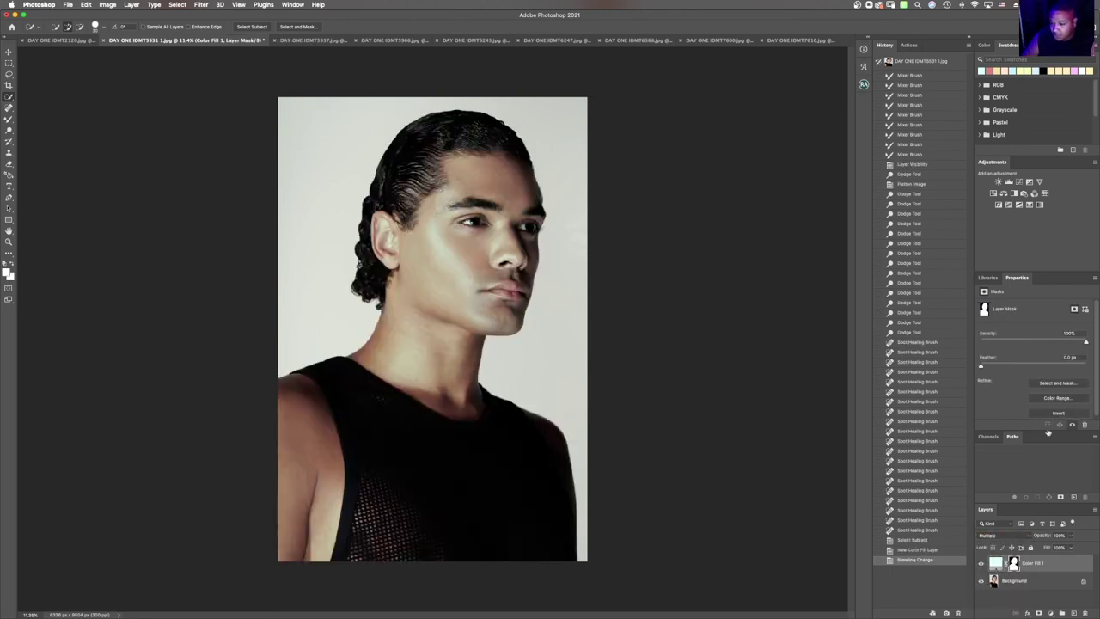
{"action": "left_click", "coordinate": [1058, 414]}
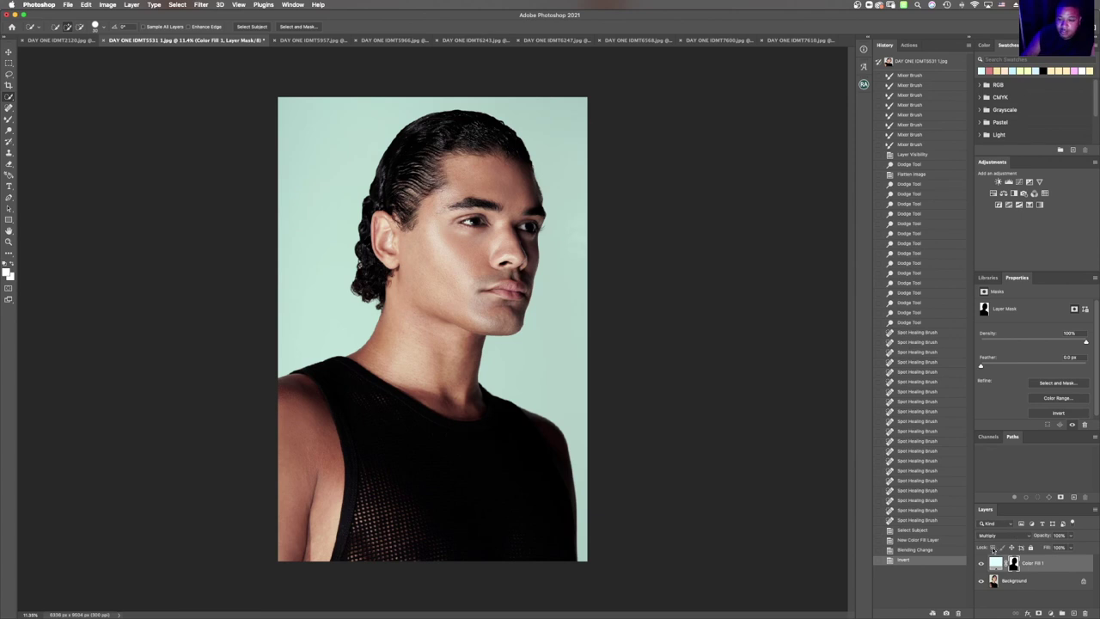
Recolor the backdrop fill to a warm peach of about RGB 254, 224, 185
{"action": "double_click", "coordinate": [996, 563]}
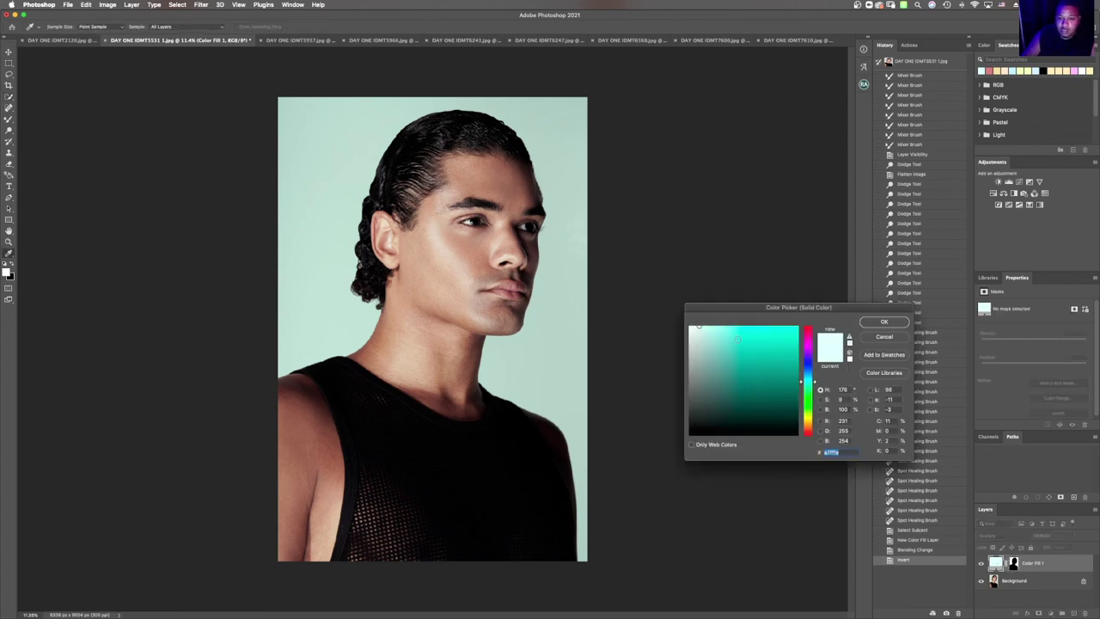
{"action": "left_click_drag", "start_coordinate": [809, 404], "coordinate": [809, 416]}
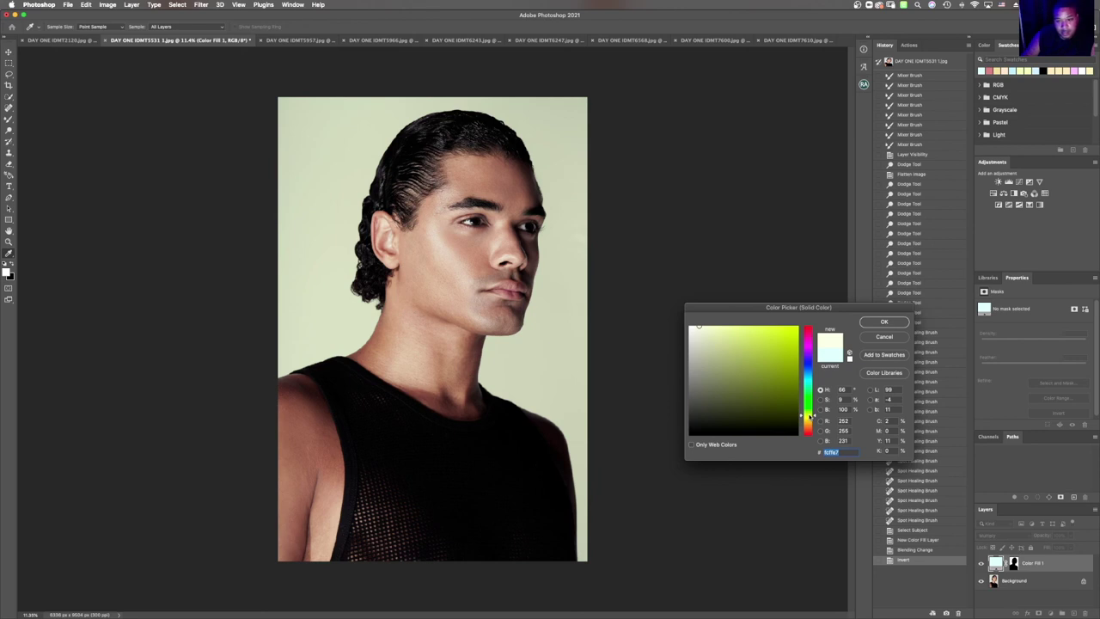
{"action": "left_click_drag", "start_coordinate": [810, 419], "coordinate": [811, 427]}
{"action": "left_click_drag", "start_coordinate": [702, 328], "coordinate": [718, 328]}
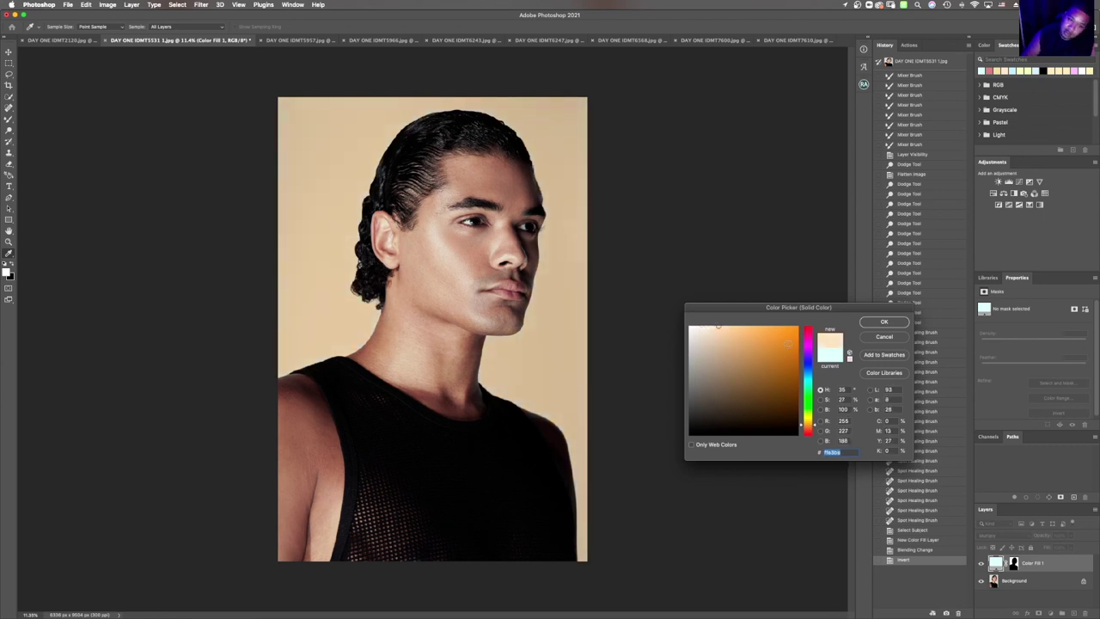
{"action": "left_click_drag", "start_coordinate": [719, 328], "coordinate": [723, 325]}
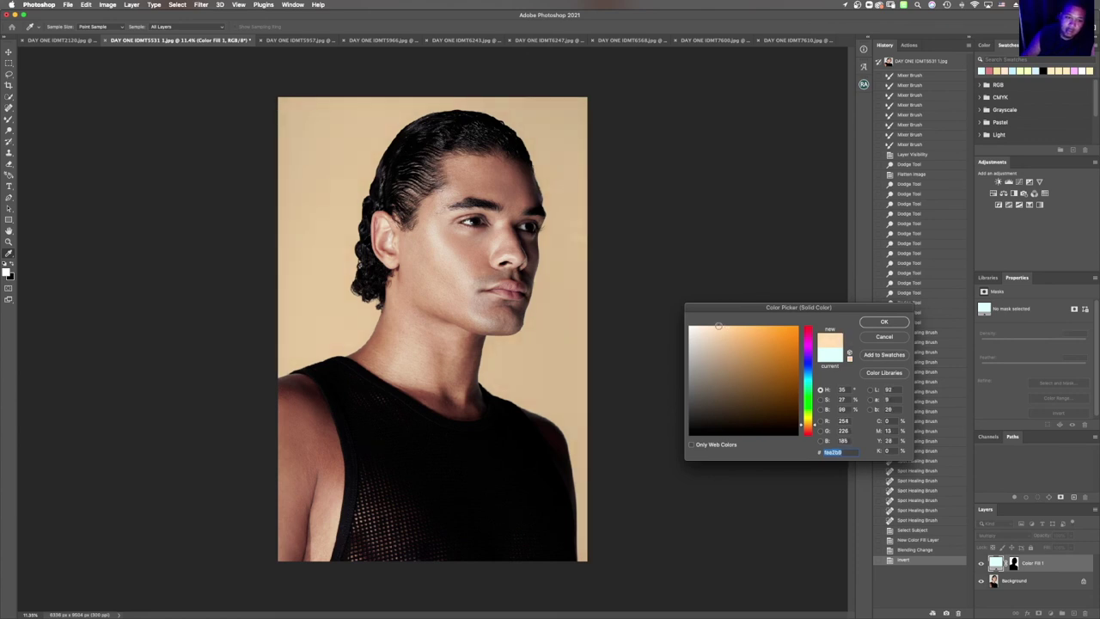
{"action": "mouse_move", "coordinate": [811, 426]}
{"action": "left_mouse_down"}
{"action": "mouse_move", "coordinate": [803, 320]}
{"action": "mouse_move", "coordinate": [807, 427]}
{"action": "left_mouse_up"}
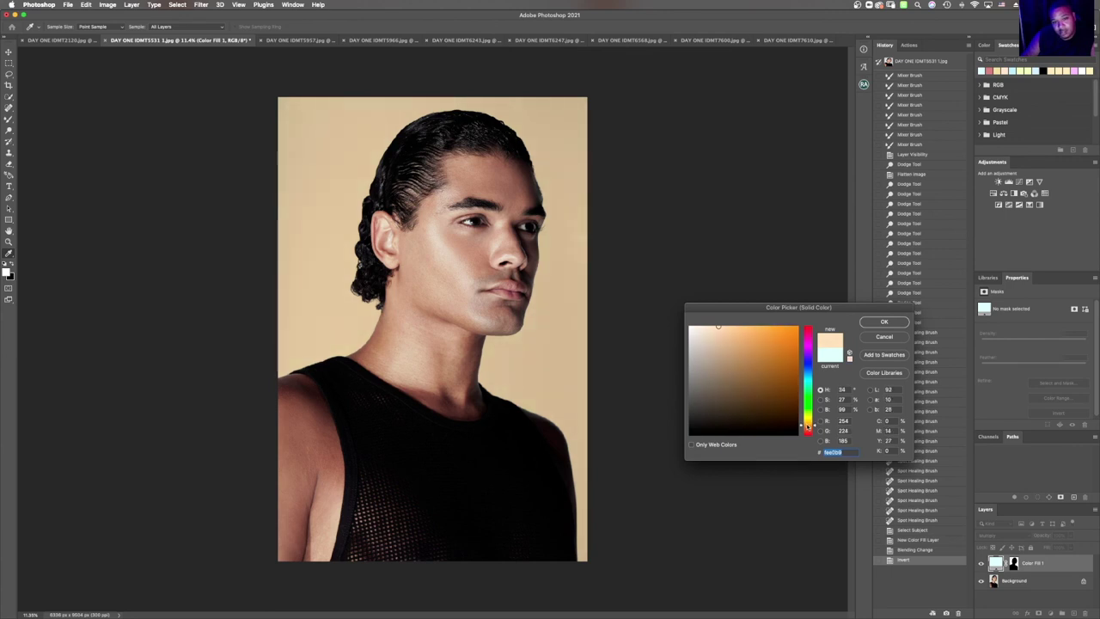
{"action": "left_click", "coordinate": [886, 322]}
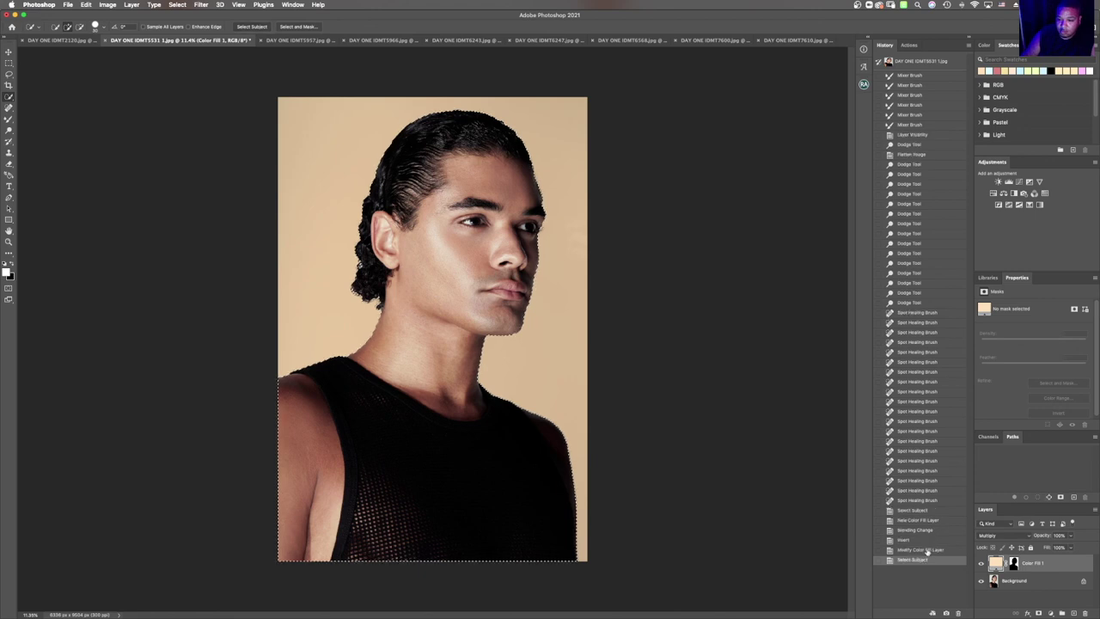
Compare the retouched portrait with the originally opened image and return to the Modify Color Fill Layer history state
{"action": "left_click", "coordinate": [926, 550]}
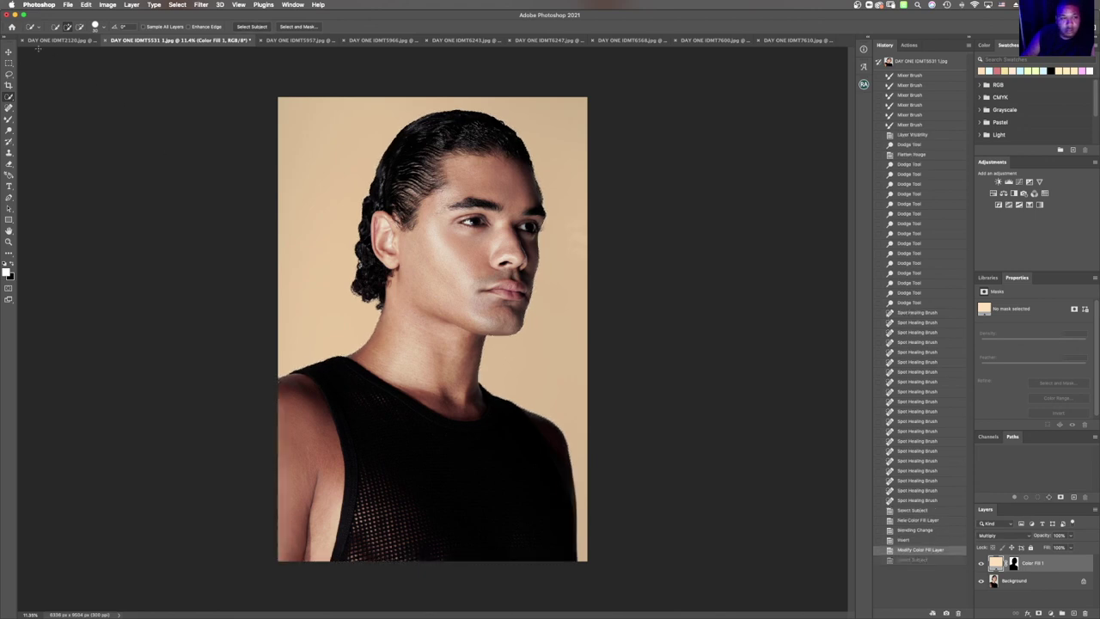
{"action": "left_click", "coordinate": [905, 62]}
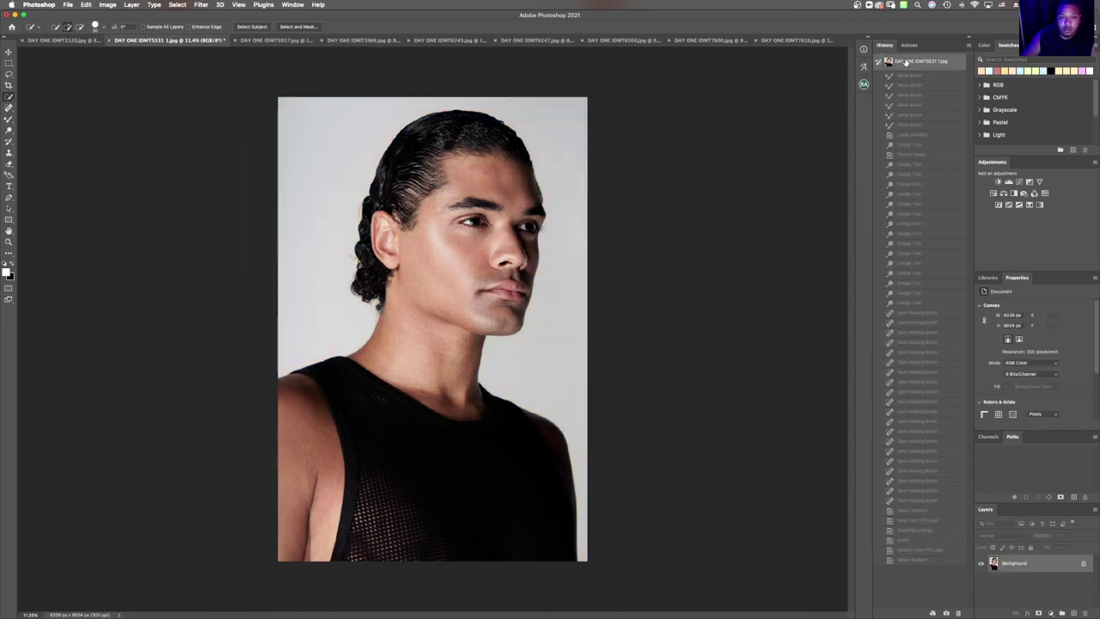
{"action": "left_click", "coordinate": [928, 560]}
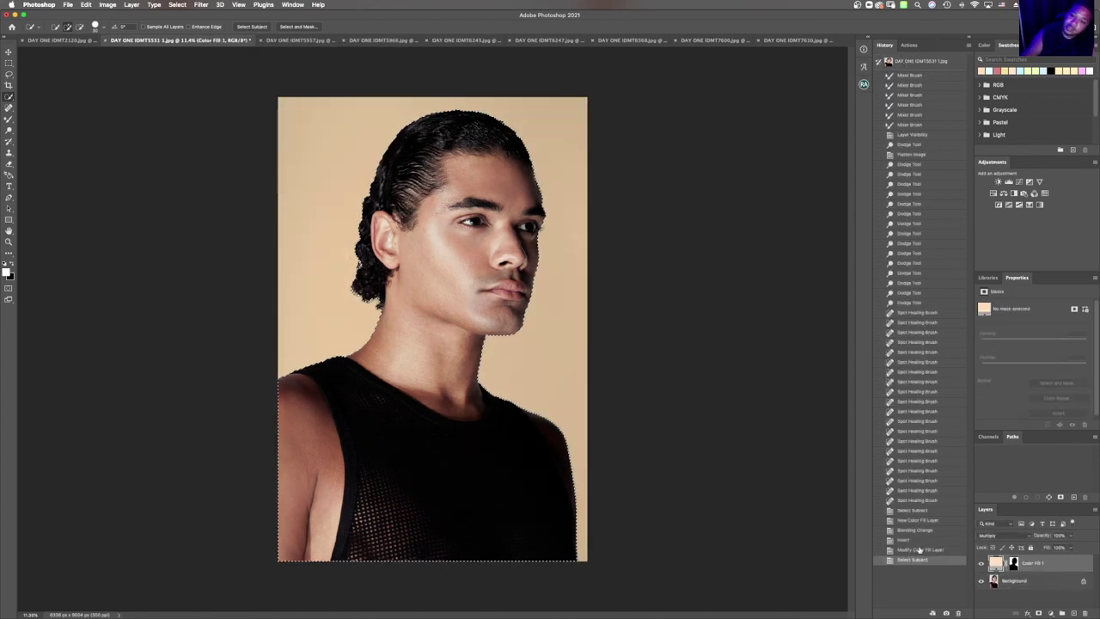
{"action": "left_click", "coordinate": [920, 549]}
Try selecting the subject again, check the latest history states, and step back to the Modify Color Fill Layer state
{"action": "left_click", "coordinate": [253, 26]}
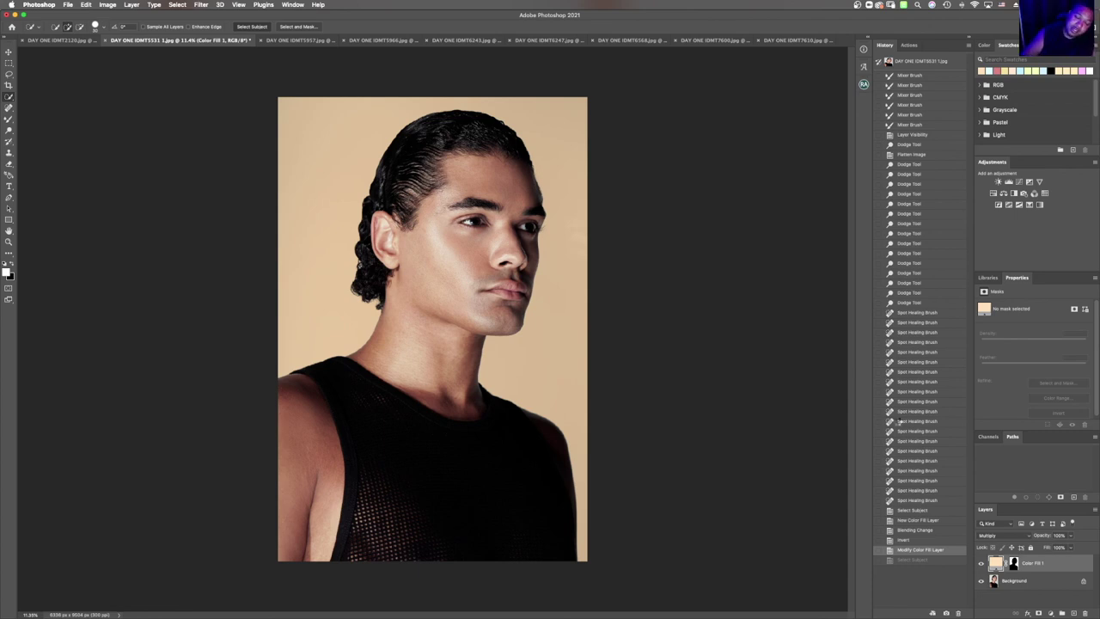
{"action": "key", "text": "super+shift+z"}
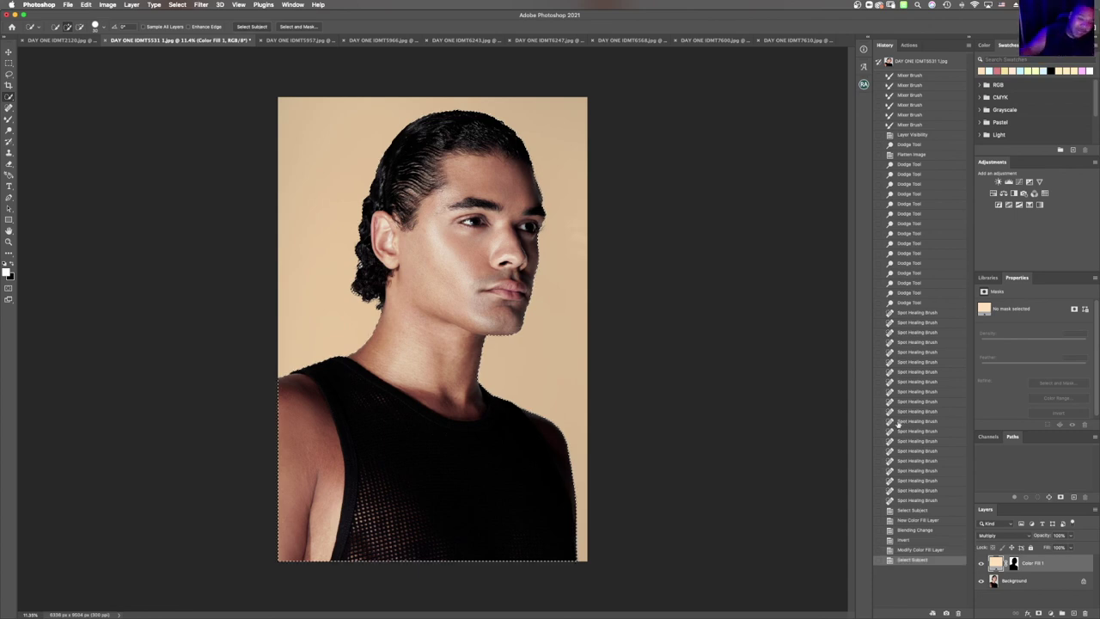
{"action": "left_click", "coordinate": [916, 530]}
{"action": "left_click", "coordinate": [916, 542]}
{"action": "left_click", "coordinate": [918, 551]}
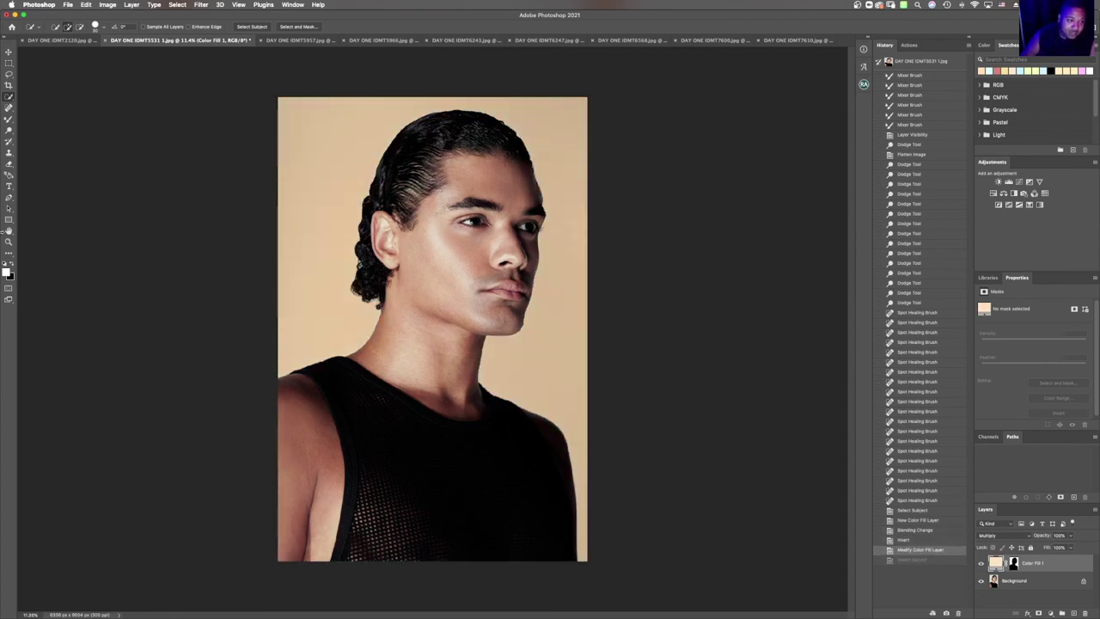